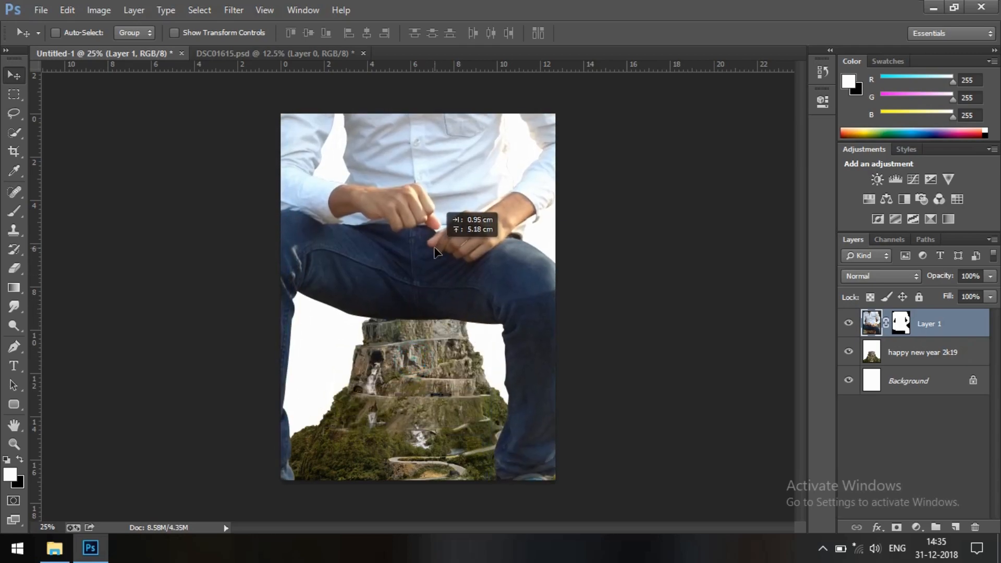
Scale the seated man's layer to about 39.6%, rotate it about -2.3°, and position him sitting on the mountain
key("ctrl+t")
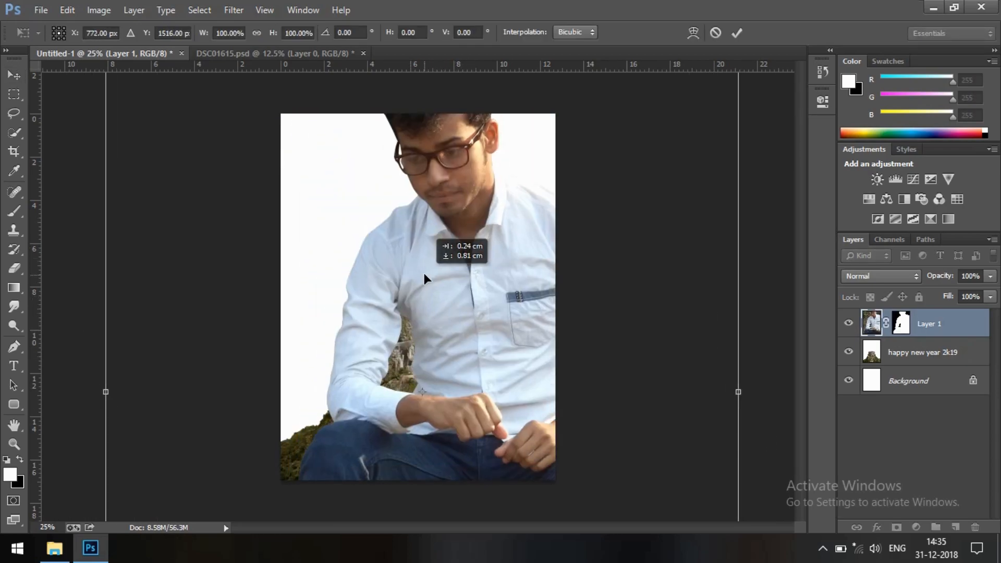
left_click_drag(145, 103, 266, 211)
left_click_drag(441, 401, 437, 261)
left_click_drag(304, 118, 305, 159)
left_click_drag(258, 112, 288, 132)
left_click_drag(413, 233, 396, 173)
left_click_drag(538, 243, 534, 238)
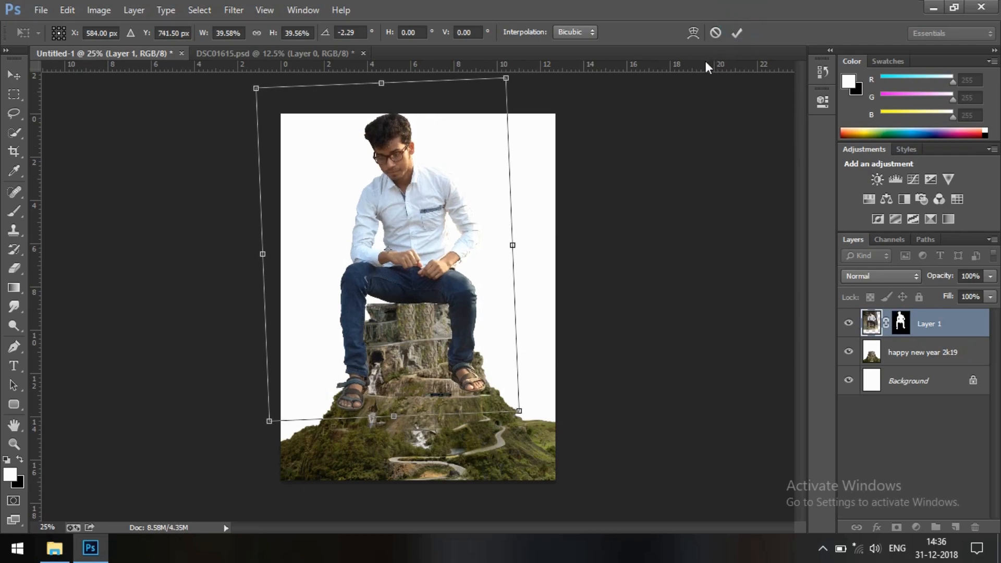
left_click(736, 33)
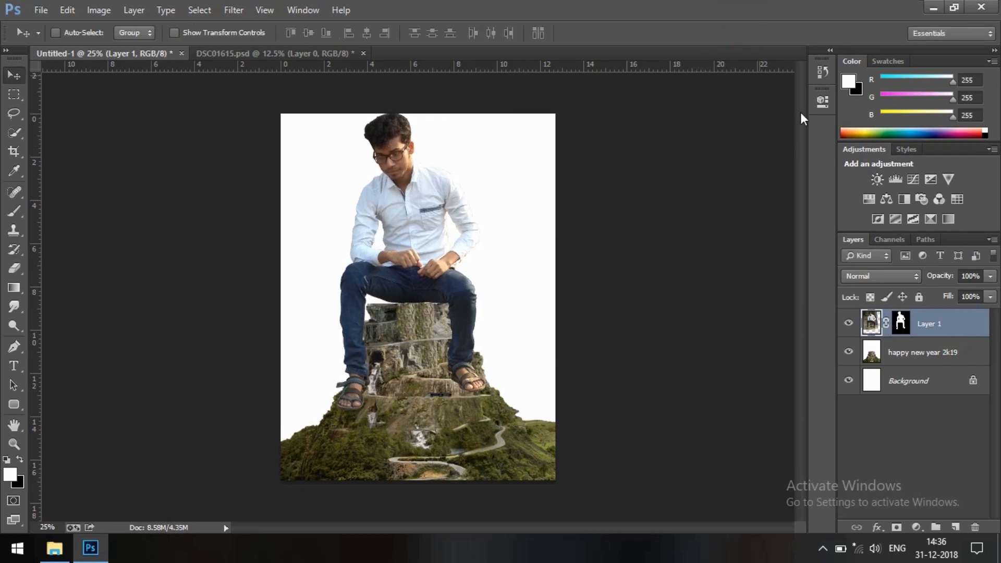
Scale the man and mountain layers together to about 97%, keeping them anchored at the lower-right corner
left_click(939, 351, "ctrl")
key("ctrl+t")
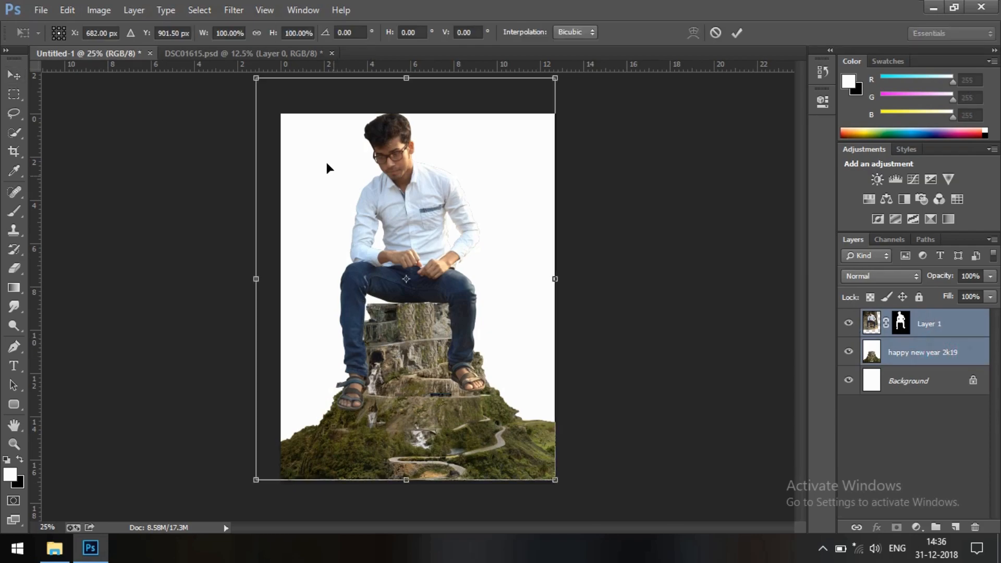
left_click_drag(256, 74, 259, 90)
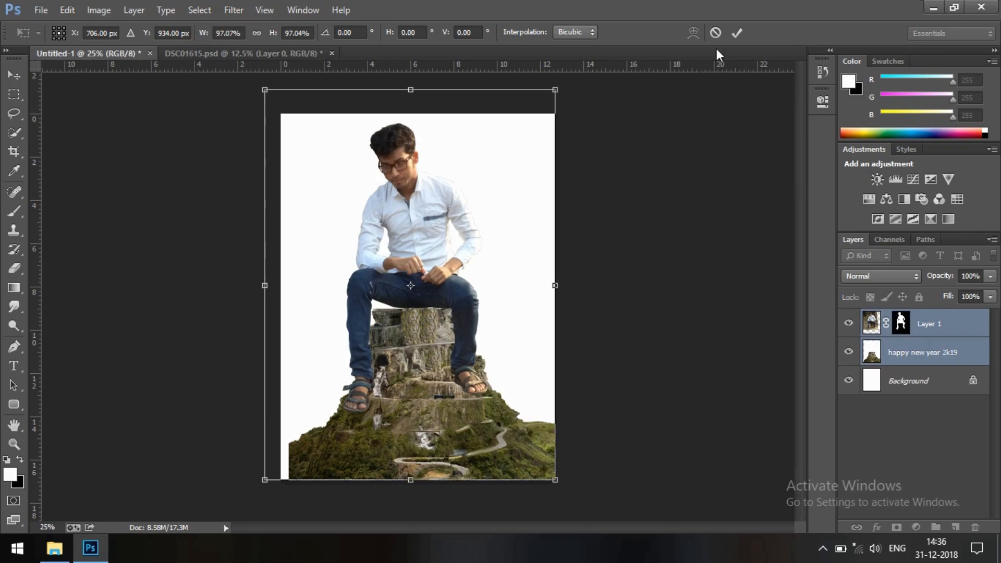
left_click(737, 32)
Lasso the white gap at the mountain layer's lower-left edge and fill it with Content-Aware, Normal mode, 100% opacity
left_click(898, 351)
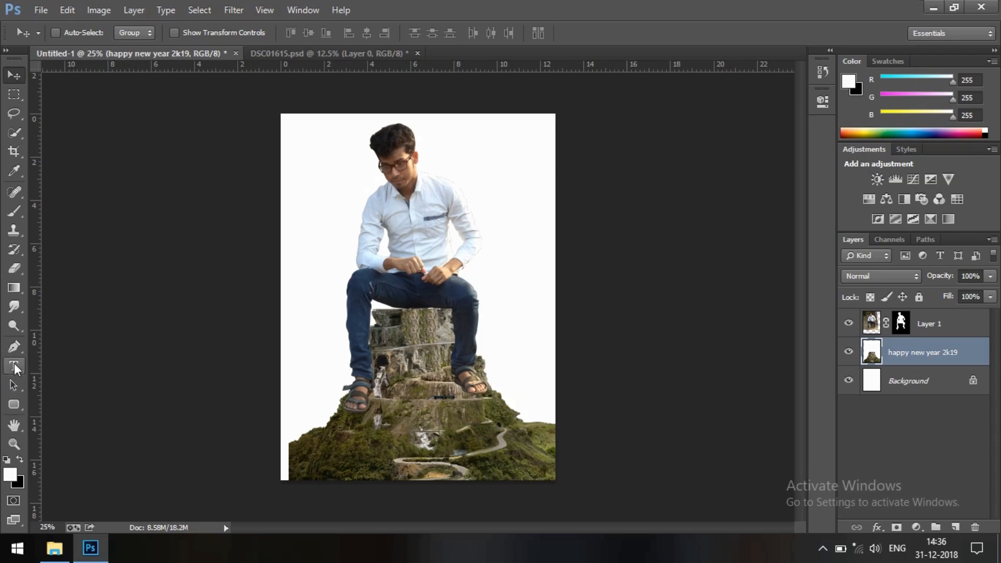
left_click(14, 113)
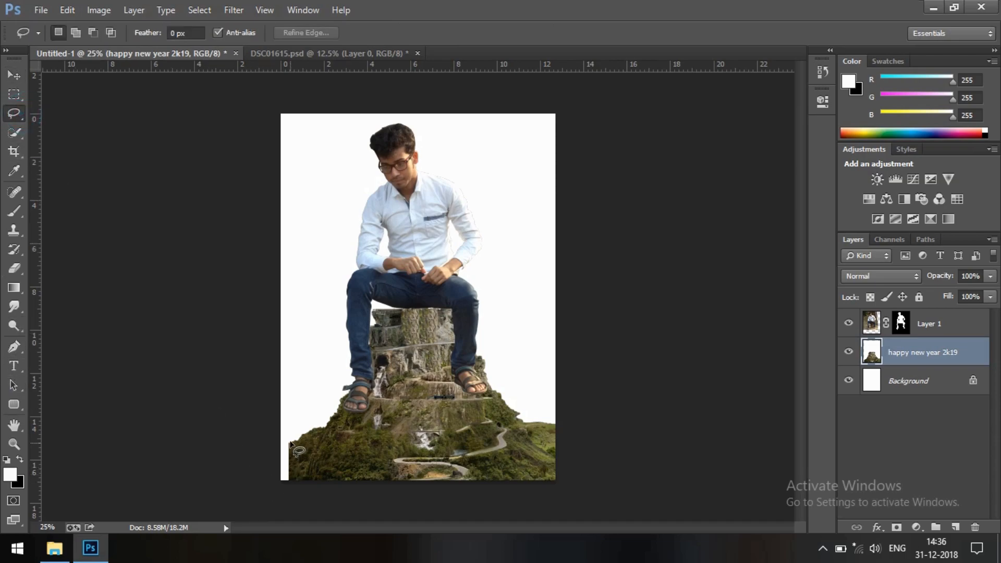
right_click(291, 476)
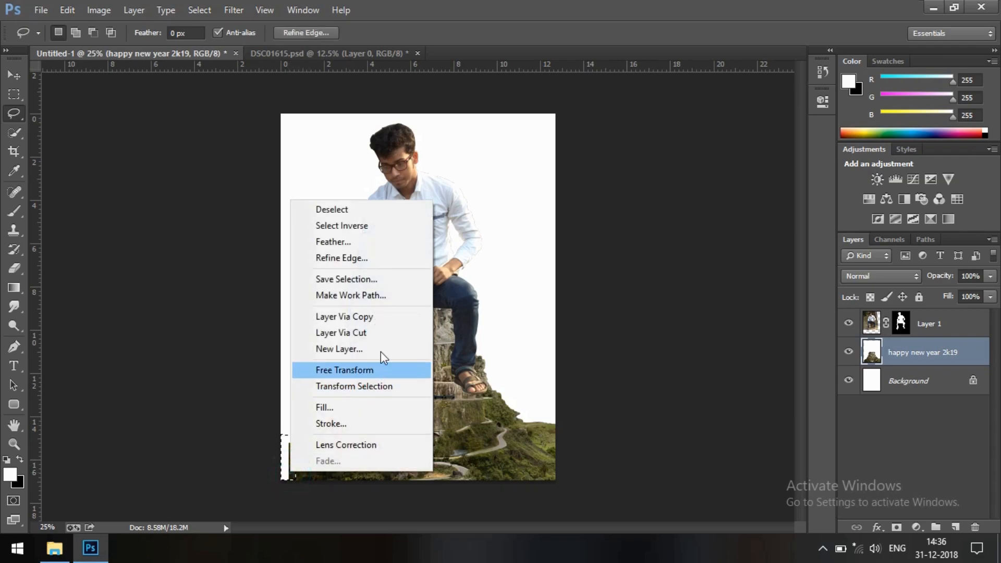
left_click(40, 10)
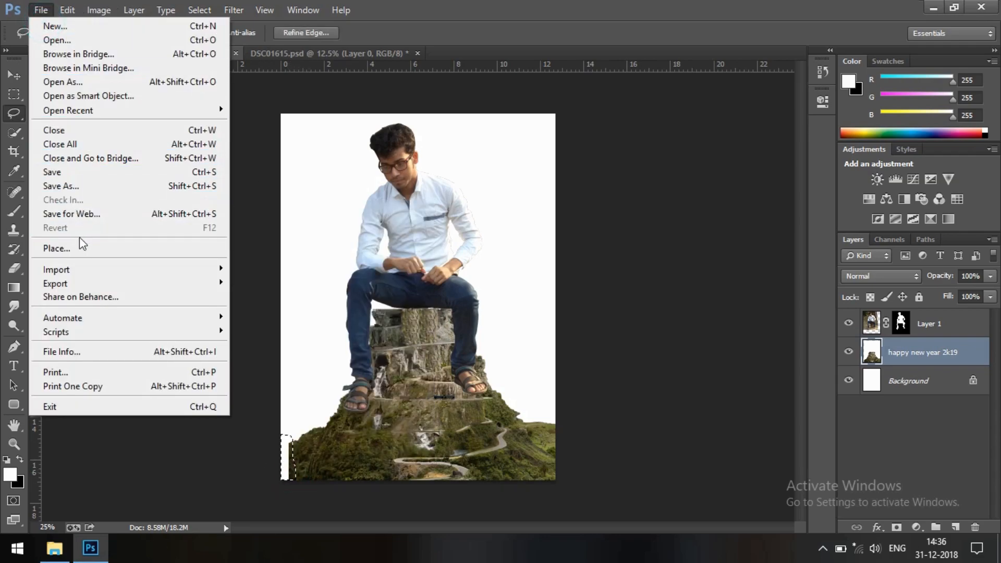
left_click(94, 202)
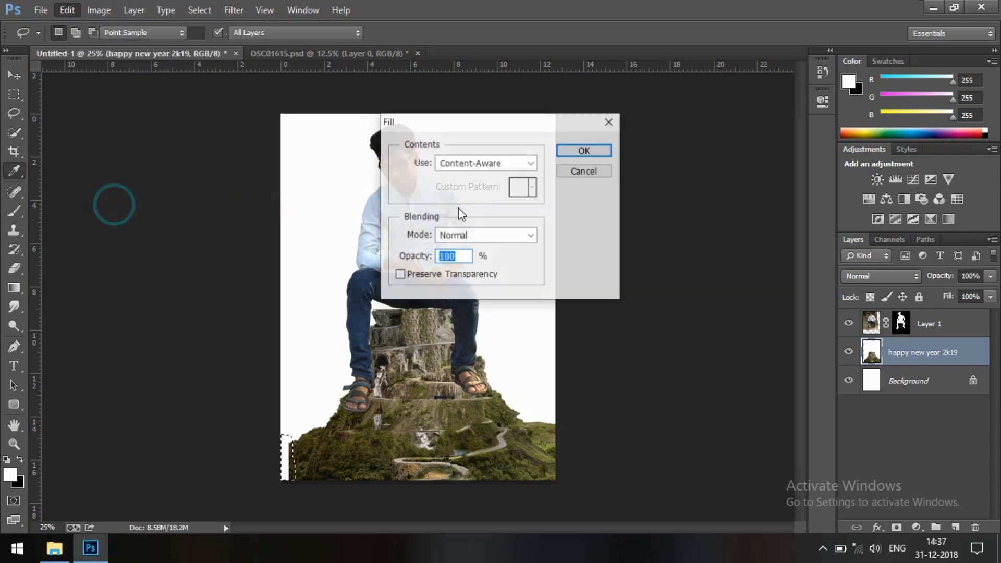
left_click(582, 151)
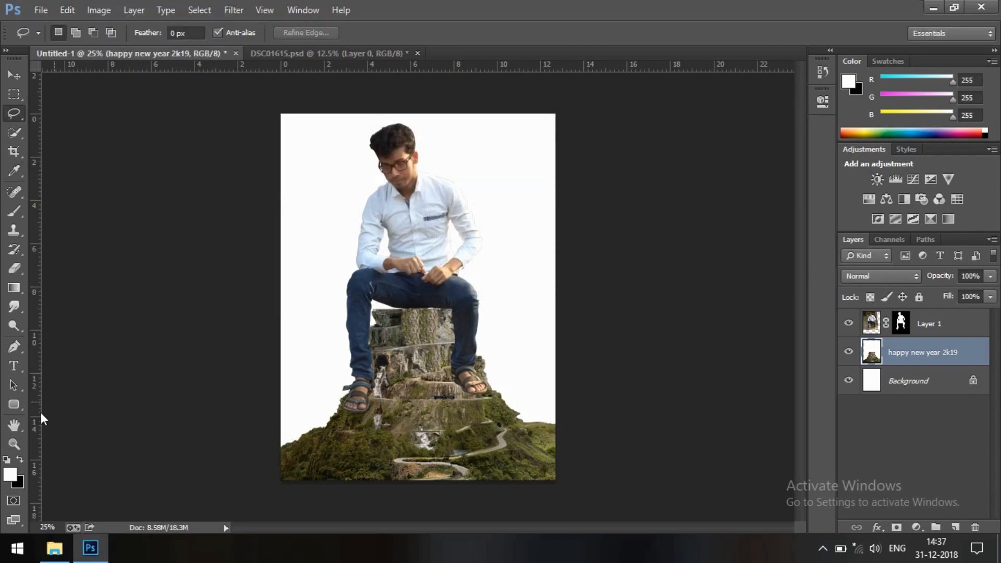
left_click(14, 443)
left_click(496, 250)
right_click(496, 251)
left_click(561, 350)
right_click(494, 322)
left_click(564, 419)
left_click(473, 348)
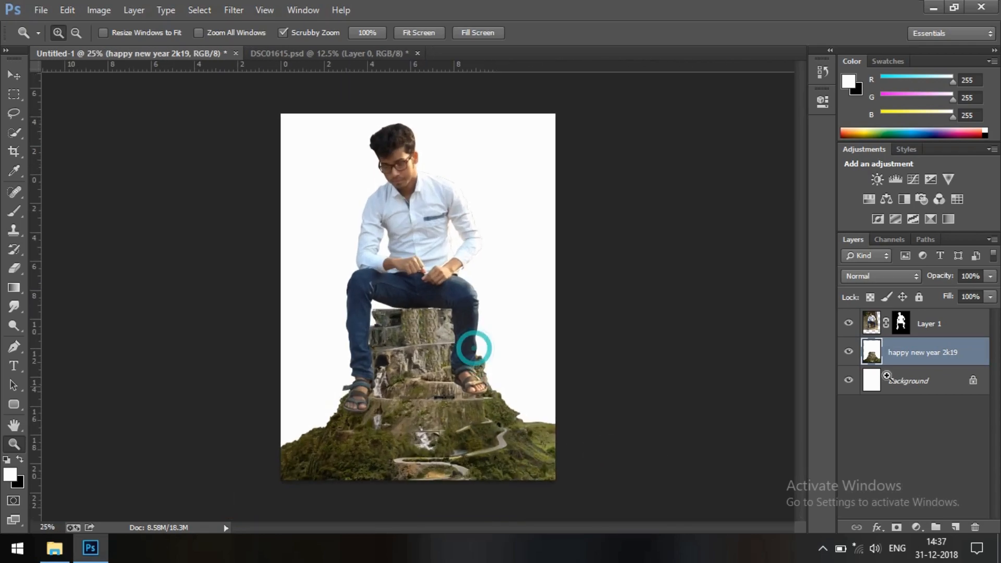
Place the gambar-alam-png-6 branch image from File Explorer as a layer between the man and the mountain
left_click(54, 548)
left_click_drag(581, 256, 62, 360)
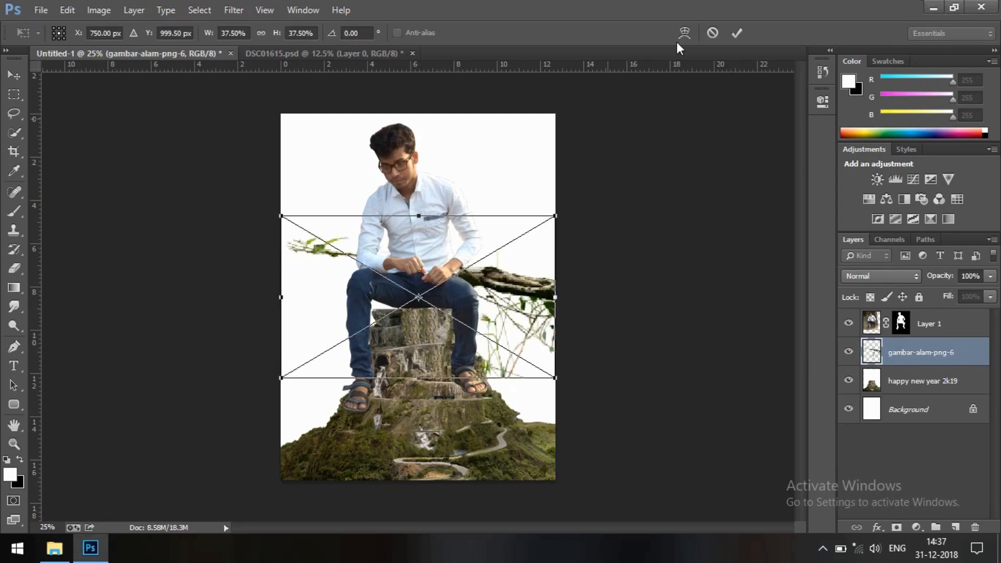
left_click(736, 33)
Convert the happy new year 2k19 layer to a smart object, undoing any accidental move of it
right_click(915, 371)
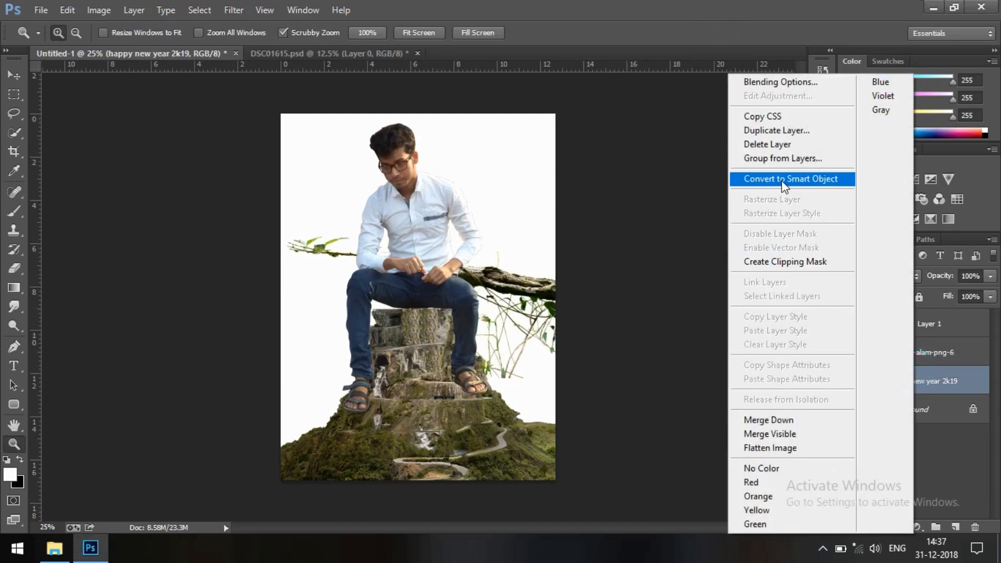
left_click(785, 183)
left_click(20, 69)
left_click_drag(537, 318, 512, 387)
key("ctrl+z")
Move the branch down to the man's feet, scale it to about 17.8%, and flip it horizontally
left_click(910, 353)
left_click_drag(507, 299, 441, 421)
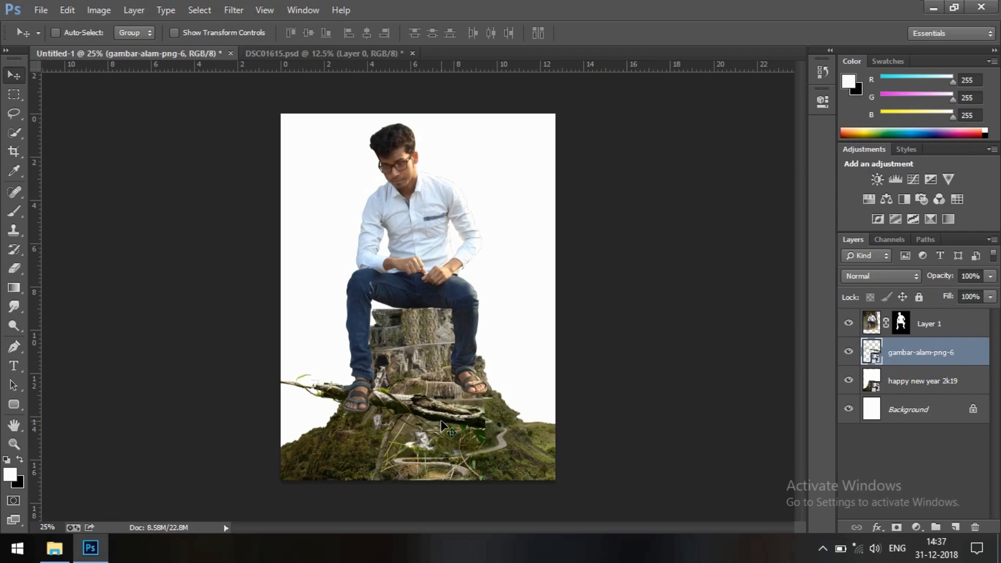
key("ctrl+t")
left_click_drag(212, 347, 343, 443)
left_click_drag(385, 474, 318, 427)
right_click(386, 415)
left_click(459, 384)
left_click_drag(453, 380, 451, 403)
left_click_drag(388, 430, 434, 432)
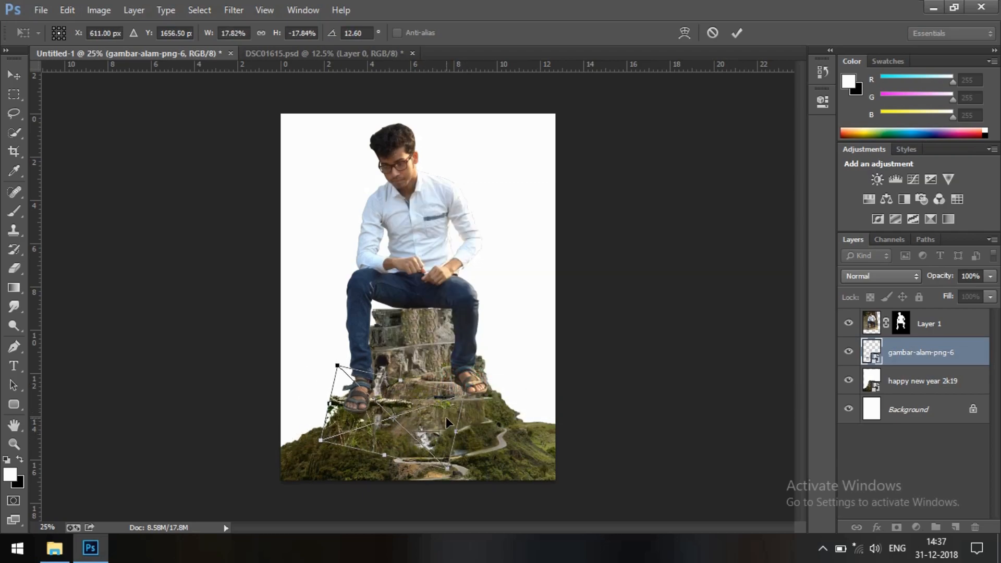
Rotate the branch to about 5.3° and position it beneath the foot on the left side of the image
key("ctrl+plus")
key("ctrl+plus")
left_click_drag(532, 461, 511, 271)
left_click_drag(520, 382, 509, 342)
left_click_drag(431, 364, 437, 359)
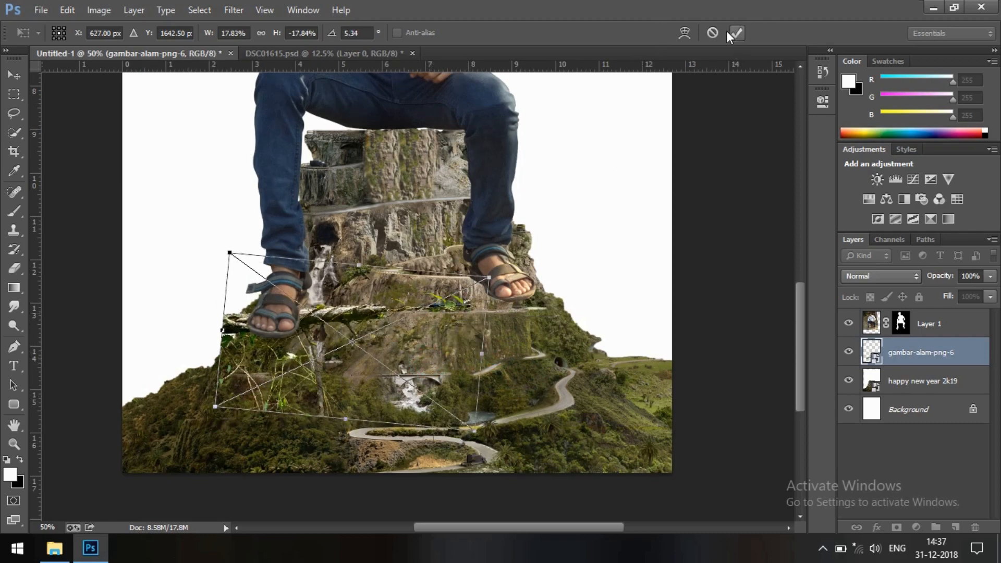
left_click(736, 33)
Duplicate the gambar-alam-png-6 layer and move the copy right to extend the branch toward the other foot
right_click(934, 359)
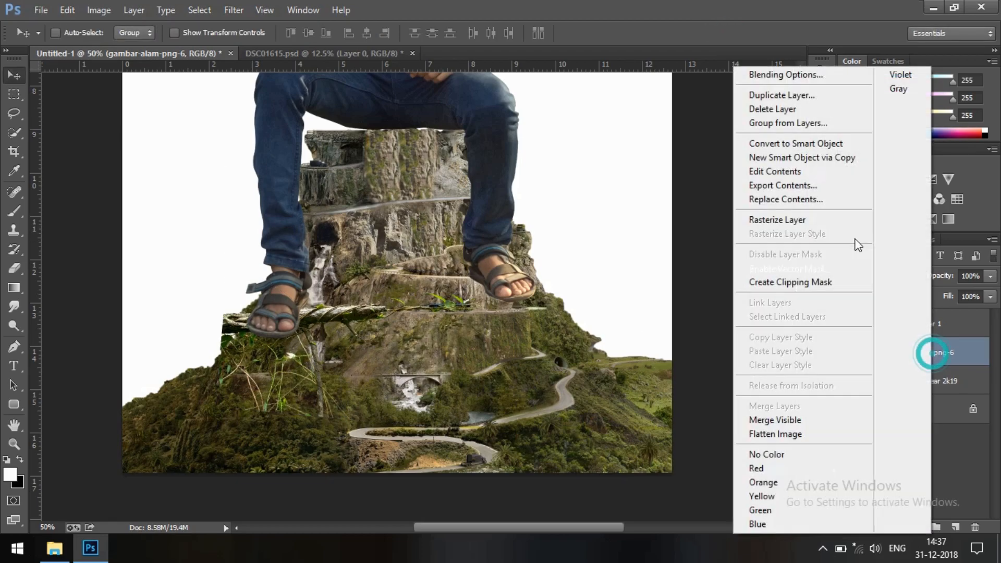
left_click(790, 95)
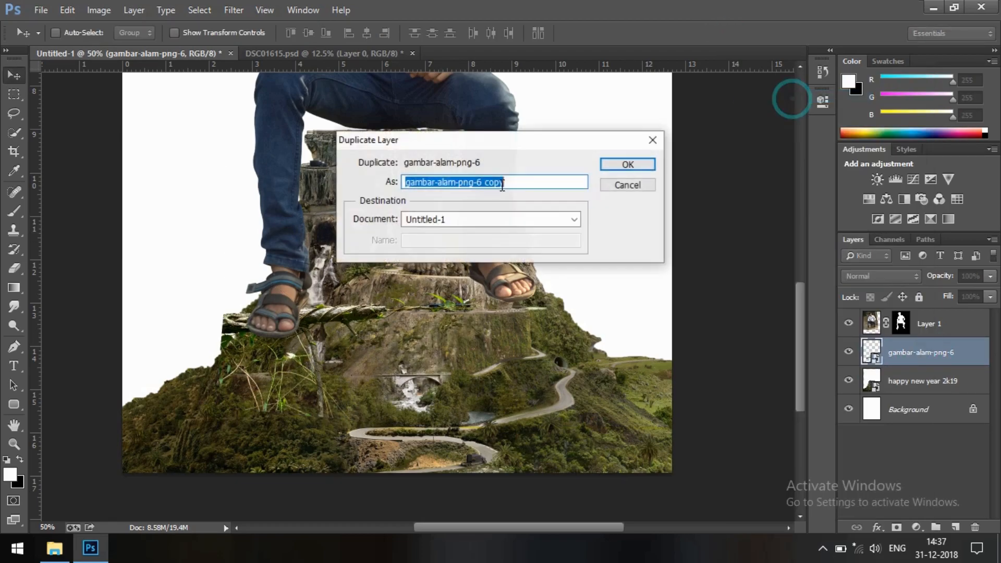
left_click(633, 163)
left_click_drag(340, 311, 491, 292)
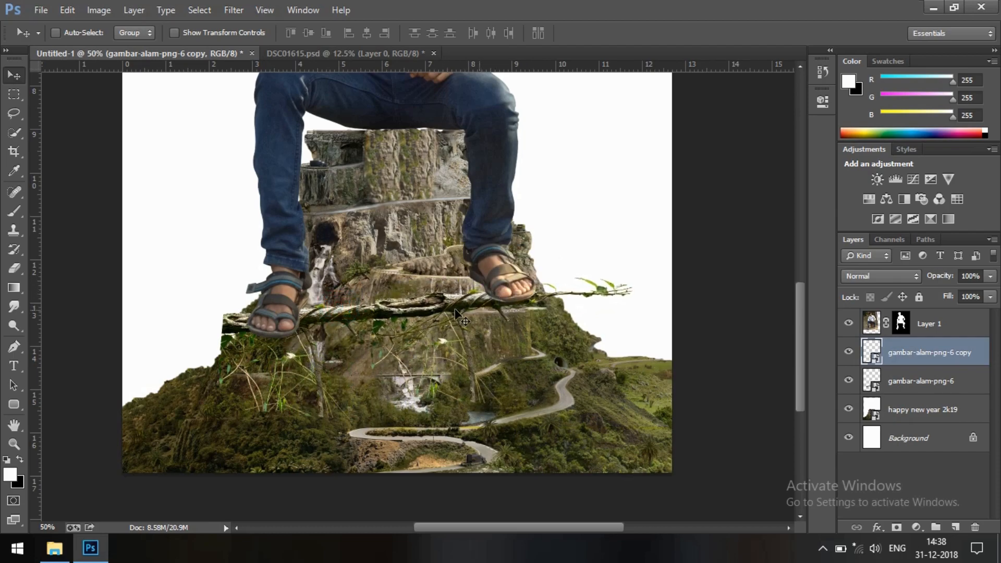
Duplicate the copied branch layer and move the second copy further right, beyond the mountain's edge
right_click(929, 353)
left_click(790, 94)
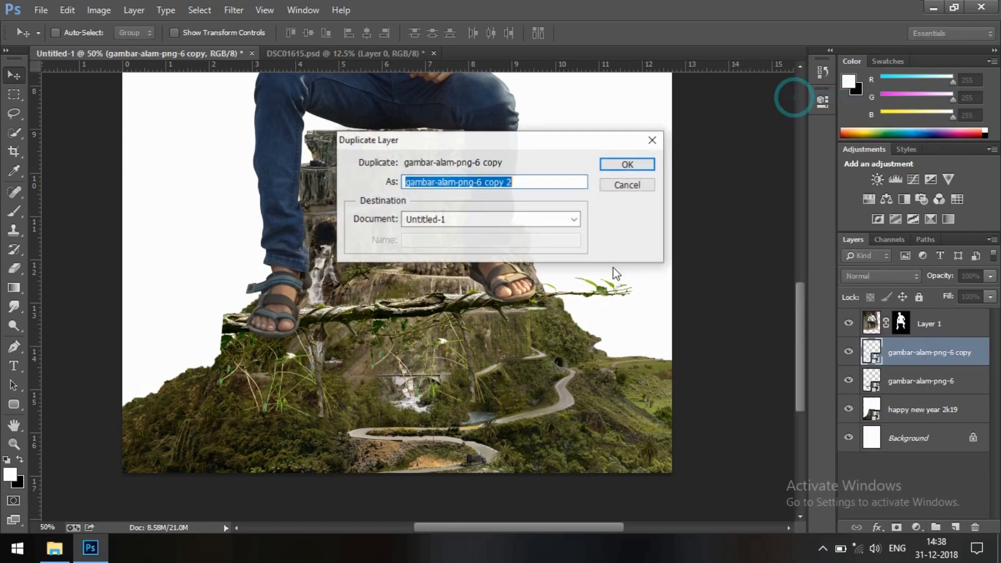
left_click(632, 164)
left_click_drag(532, 294, 612, 280)
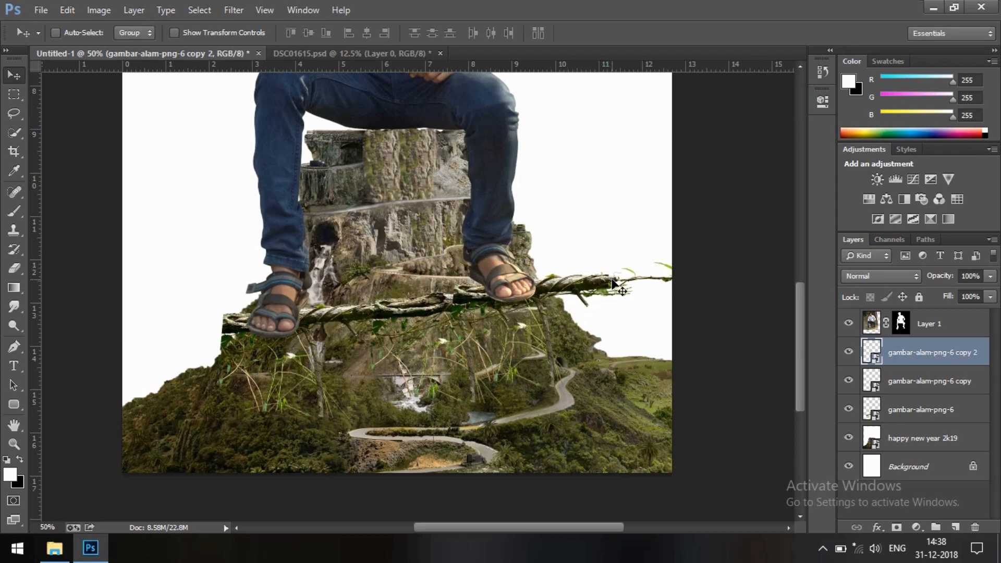
Rotate the second branch copy to about -17.8°, raise it behind the foot, and stack its layer below the first copy
key("ctrl+t")
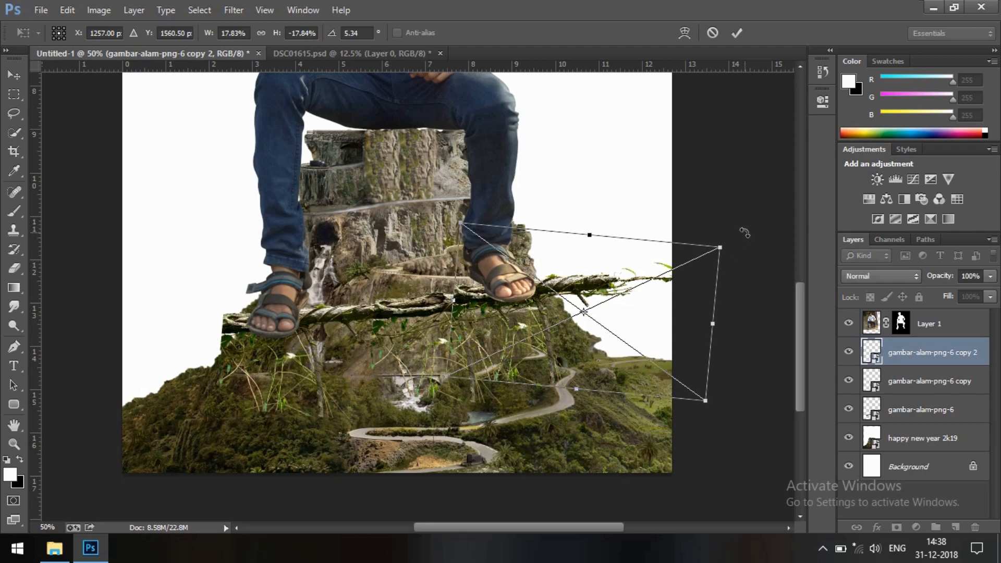
left_click_drag(745, 233, 677, 180)
left_click_drag(652, 305, 641, 264)
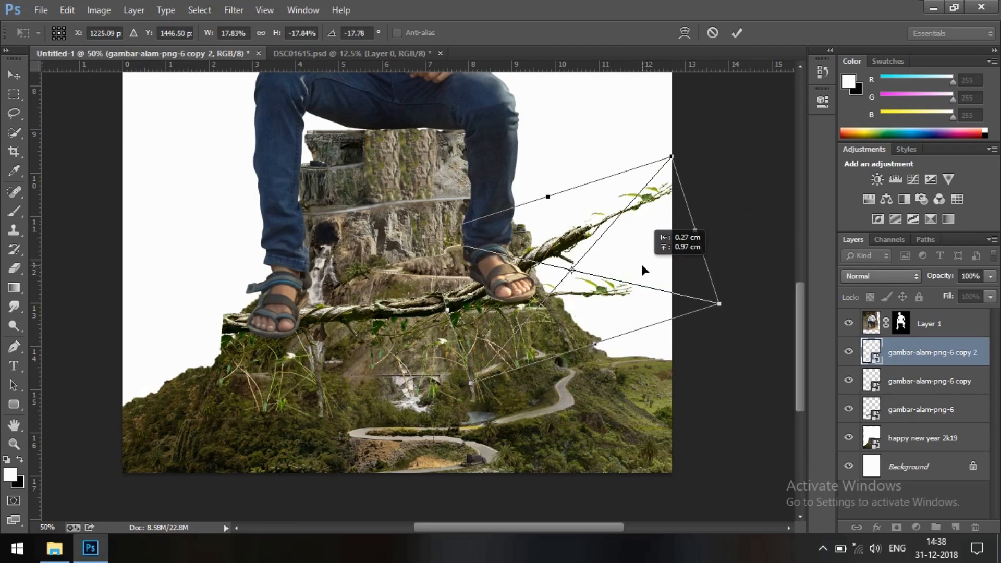
left_click(738, 33)
left_click_drag(931, 354, 934, 399)
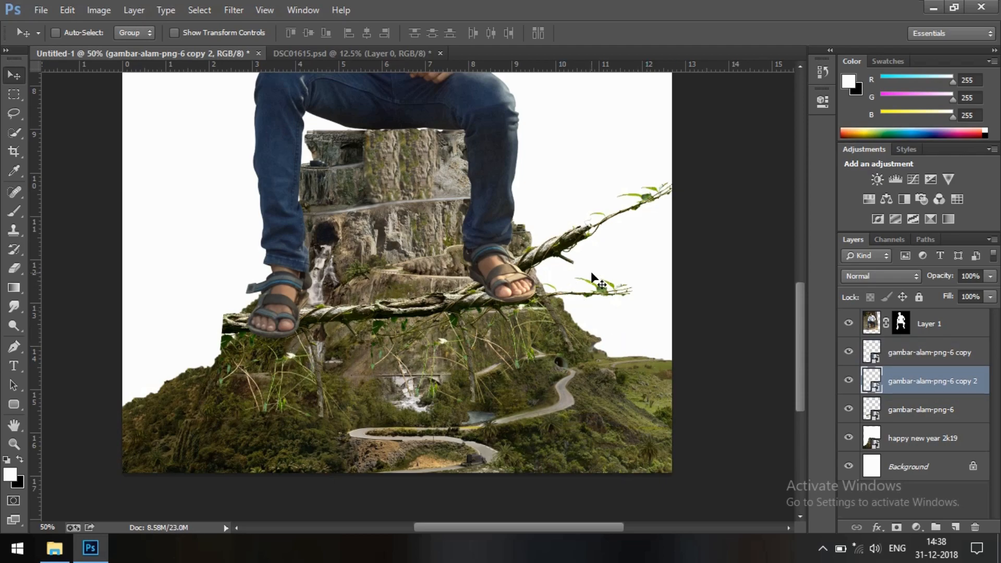
Warp the second branch copy so its tip curls upward around the mountain's right edge behind the foot
key("ctrl+t")
right_click(633, 250)
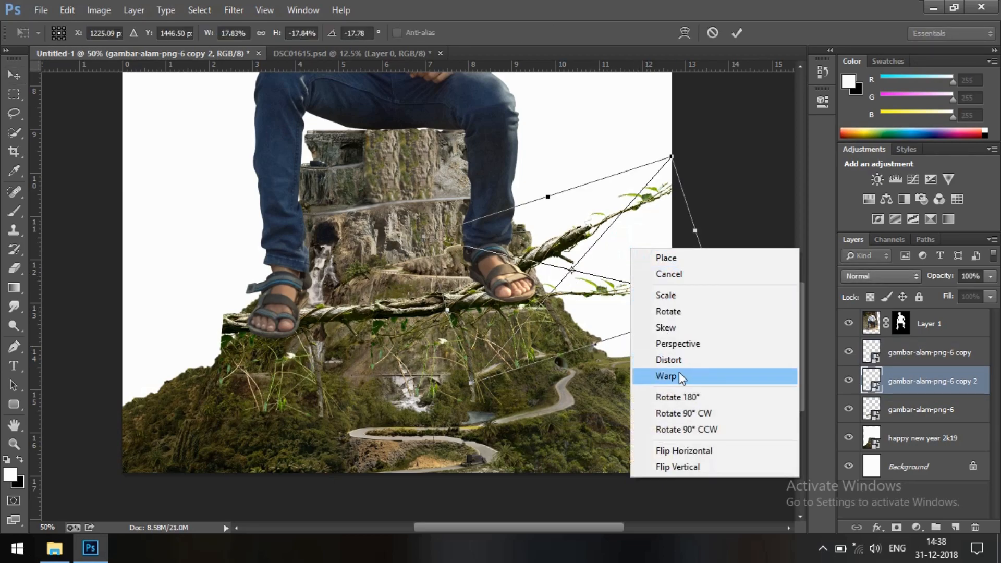
left_click(672, 375)
left_click_drag(616, 230, 583, 208)
key("ctrl+z")
left_click_drag(670, 157, 489, 138)
left_click_drag(587, 190, 525, 196)
left_click_drag(539, 254, 545, 250)
left_click_drag(522, 200, 521, 208)
left_click(737, 32)
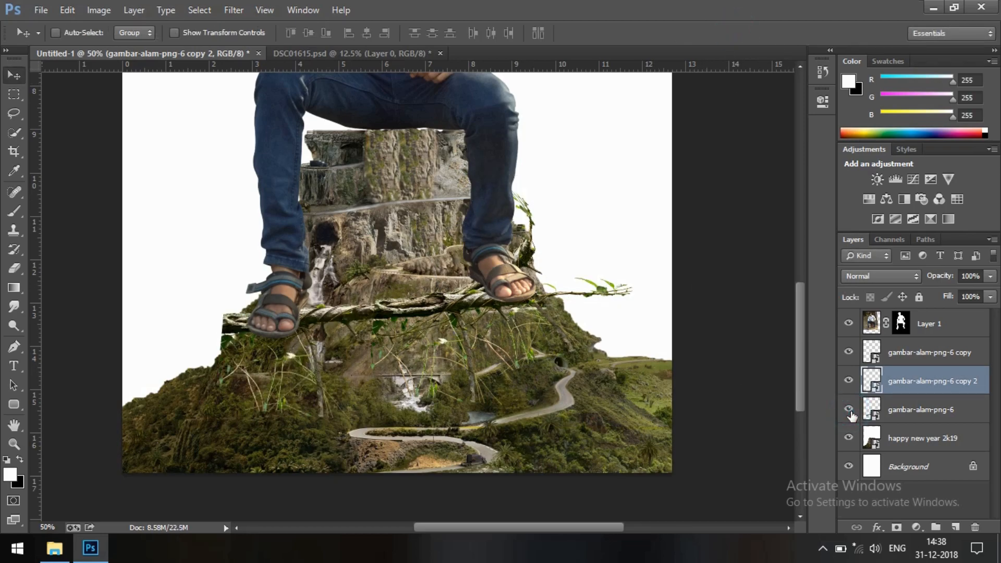
Warp the original gambar-alam-png-6 branch so its thick left end bends up around the mountain's left edge
left_click(887, 412)
key("ctrl+t")
right_click(315, 326)
left_click(328, 218)
left_click_drag(225, 305, 270, 236)
left_click_drag(259, 316, 247, 247)
left_click(736, 33)
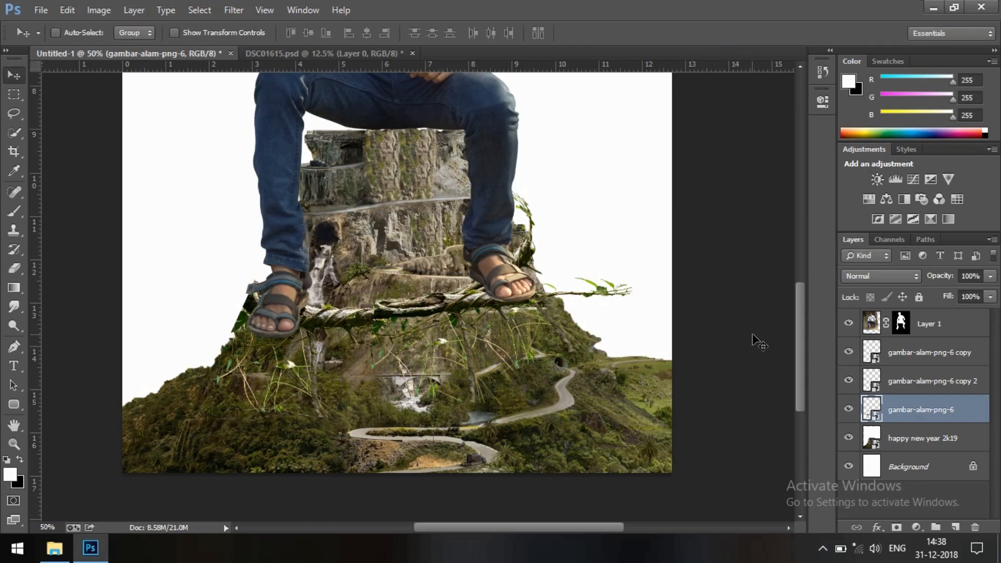
left_click(885, 384)
key("ctrl+t")
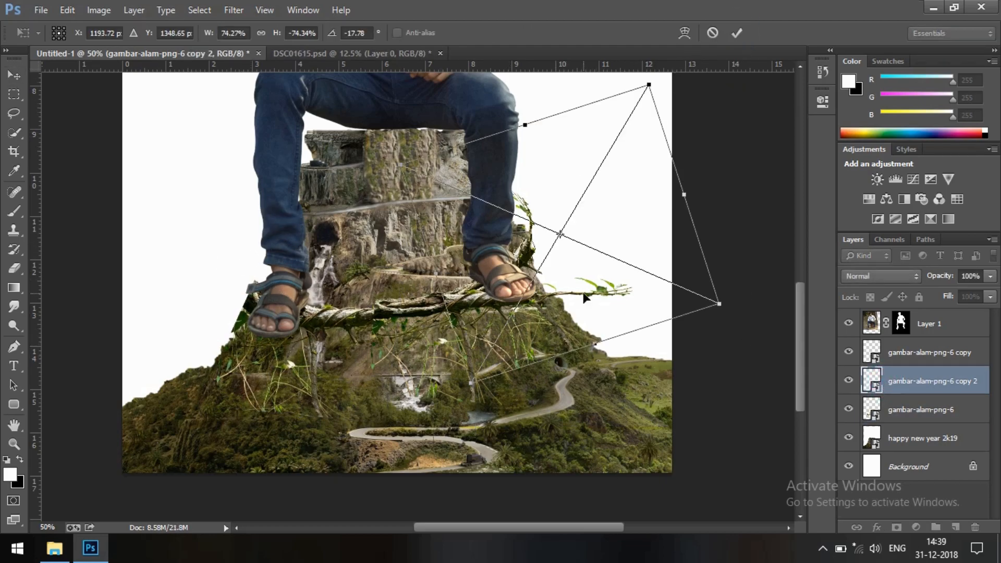
left_click(736, 33)
left_click(849, 352)
left_click(849, 352)
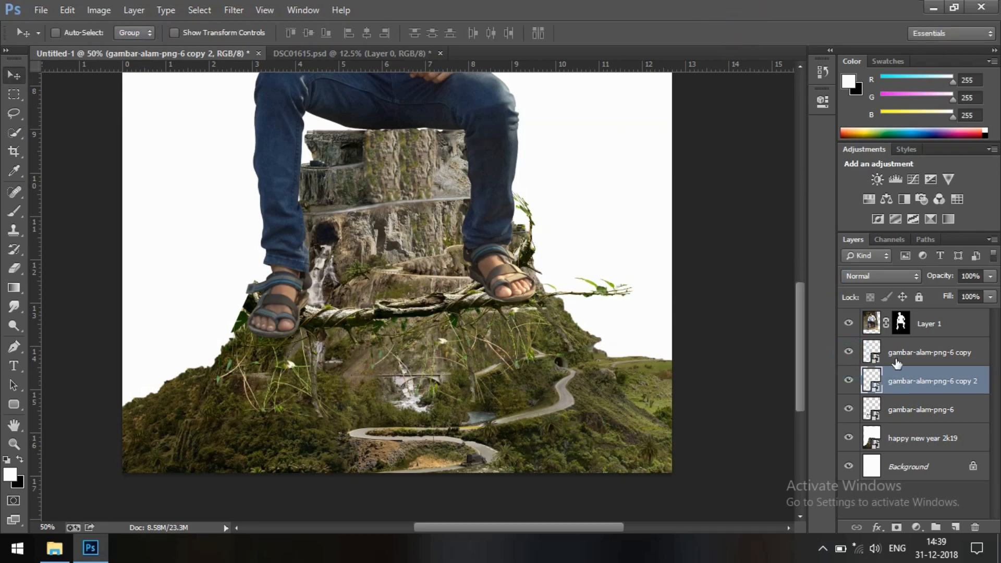
Warp the first branch copy so its protruding right end wraps up around the mountain's edge
left_click(897, 363)
key("ctrl+t")
right_click(493, 272)
left_click(574, 417)
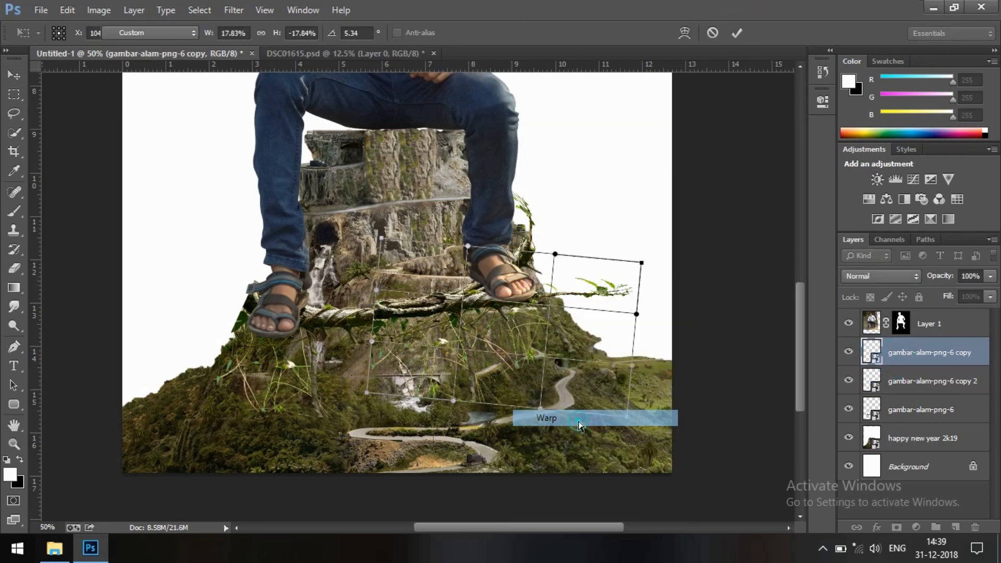
left_click_drag(574, 286, 577, 271)
left_click_drag(640, 258, 457, 146)
left_click_drag(568, 313, 578, 308)
left_click_drag(558, 273, 553, 271)
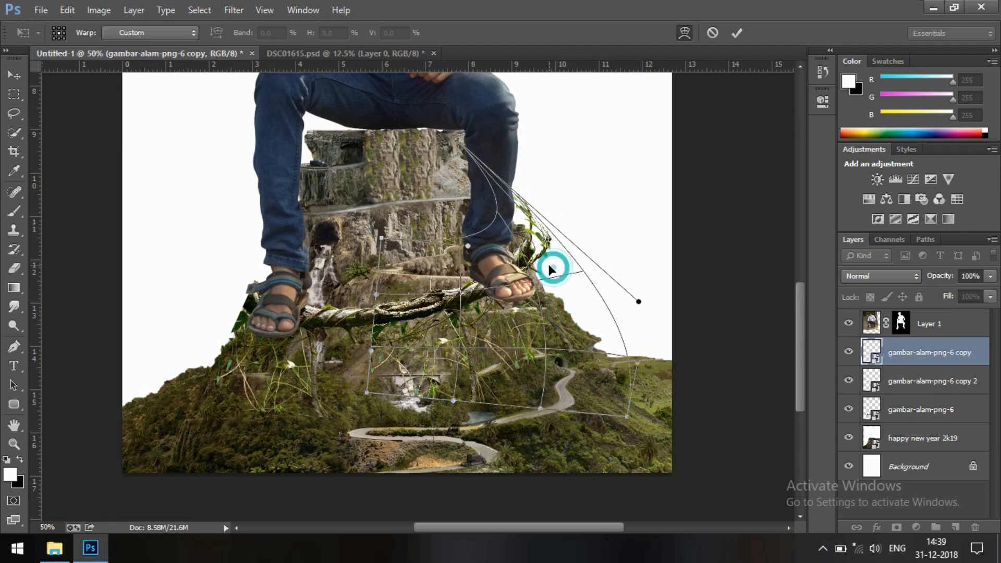
left_click(743, 32)
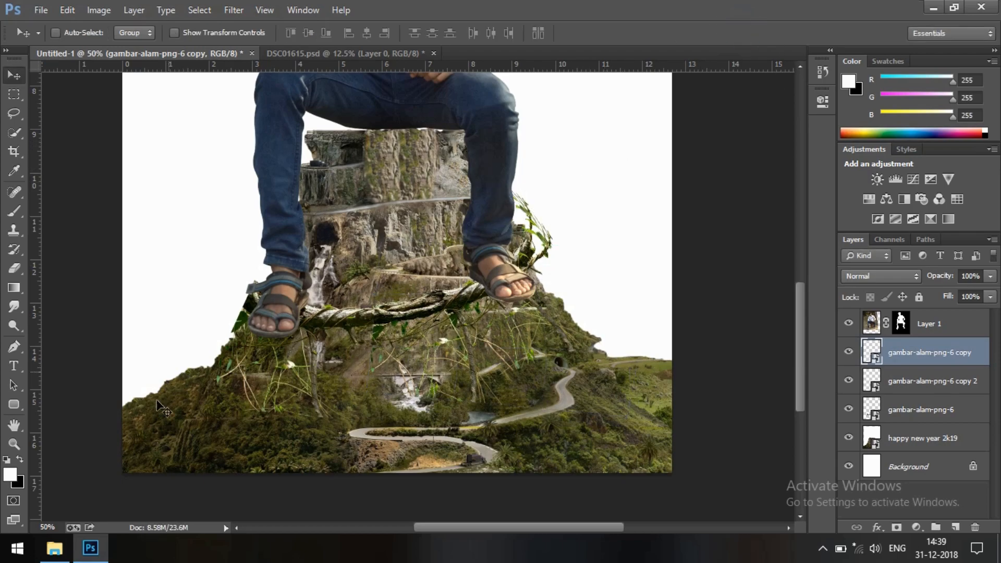
Rasterize the three gambar-alam-png-6 branch layers and merge them into a single layer
left_click(14, 443)
left_click(369, 340, "alt")
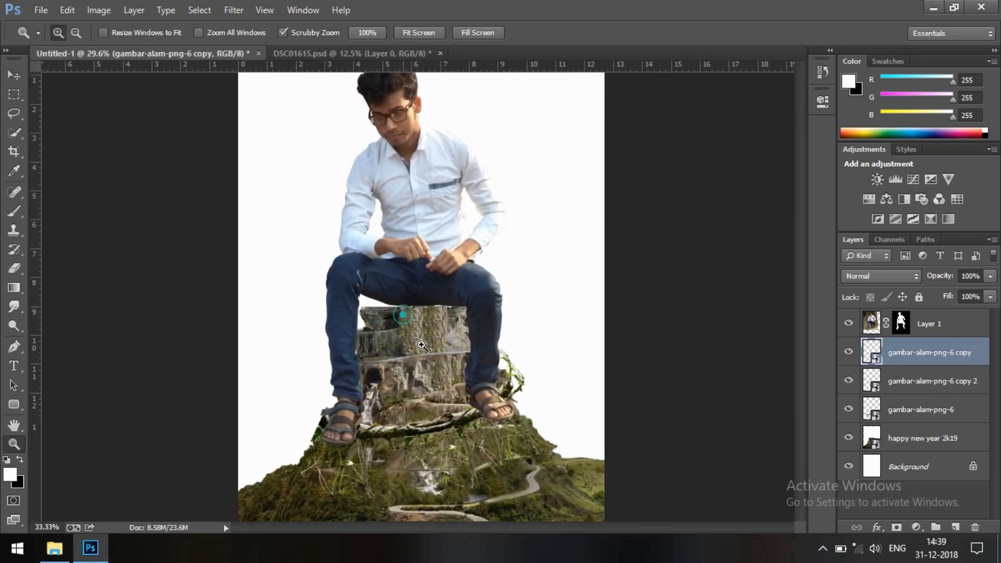
left_click(479, 452, "alt")
left_click(923, 410)
left_click(901, 359, "shift")
right_click(901, 359)
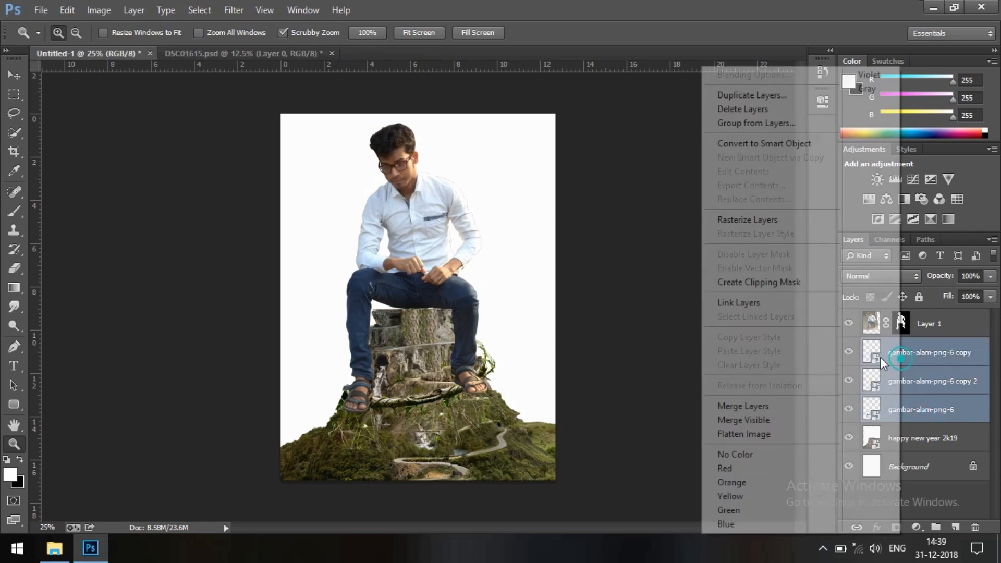
left_click(762, 224)
right_click(905, 352)
left_click(751, 418)
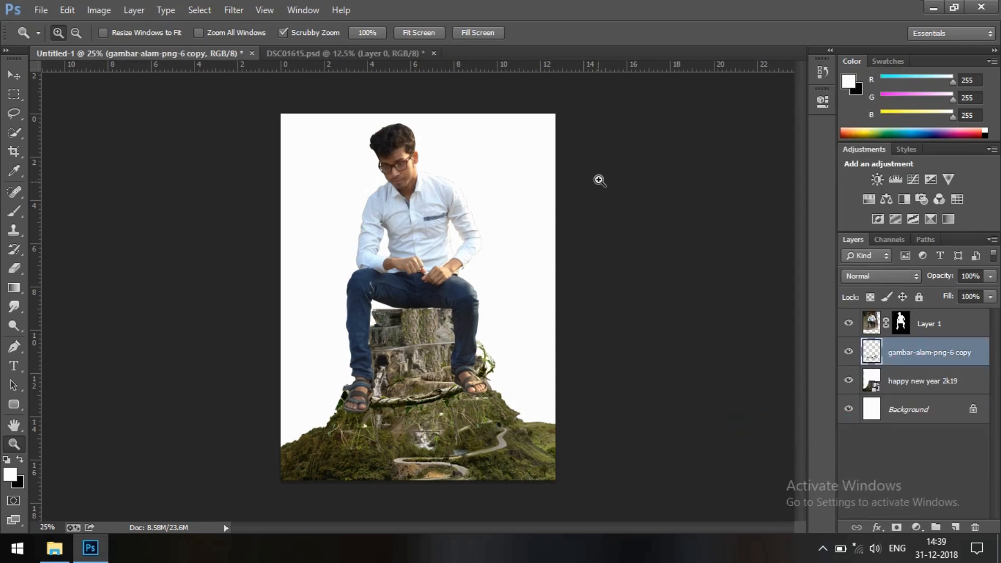
Rasterize the happy new year 2k19 mountain layer and add an empty layer directly above it
right_click(898, 386)
left_click(768, 221)
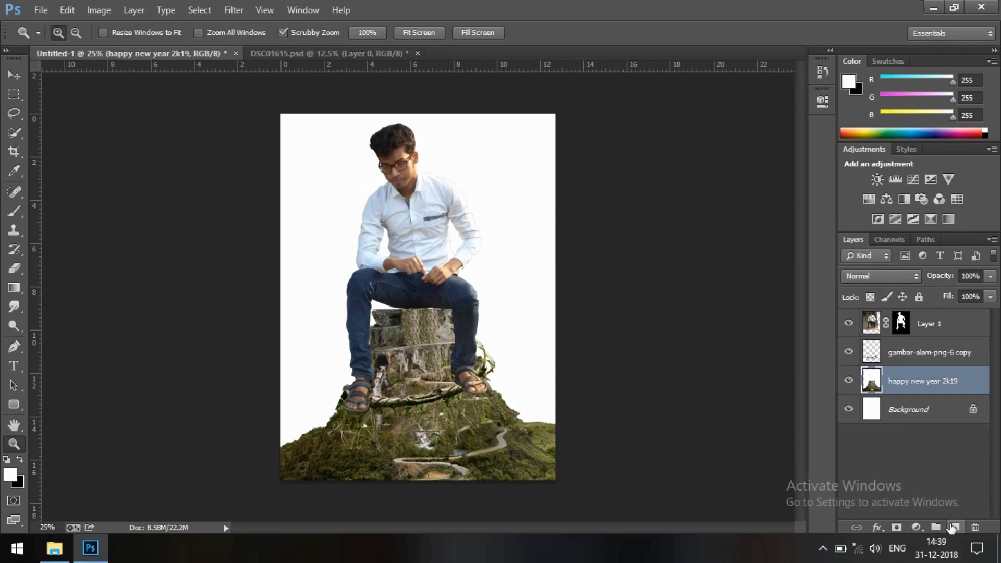
left_click(955, 527)
Paint soft black shadows around the feet and branch on the new layer with a 125 px brush at 13% opacity
left_click(13, 211)
left_click(233, 34)
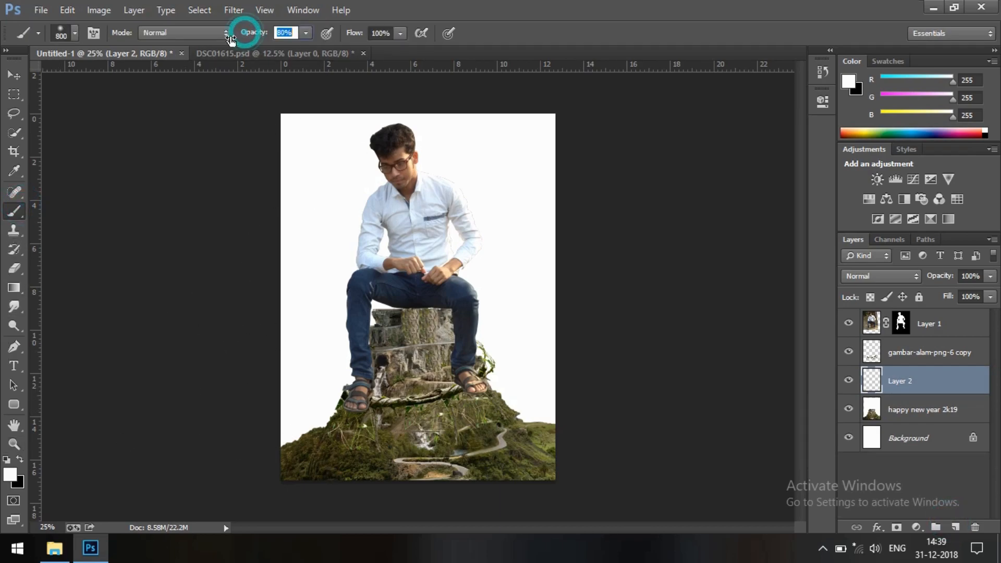
left_click(18, 460)
key("bracketleft")
key("bracketleft")
key("bracketleft")
key("bracketleft")
key("bracketleft")
key("bracketleft")
key("bracketleft")
left_click_drag(464, 379, 438, 389)
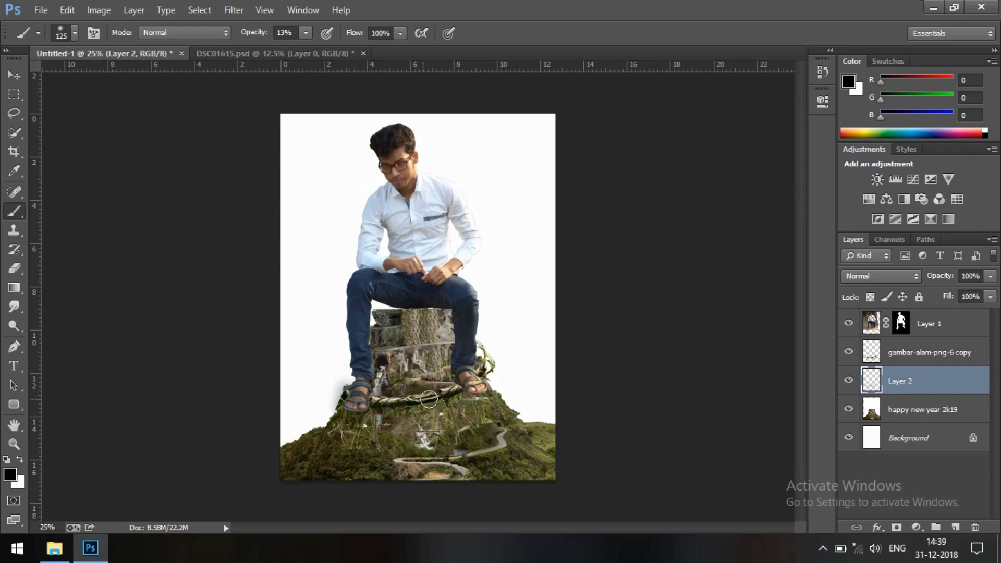
Compare the composite with and without the painted shadows, and examine the feet and branch area up close
left_click(847, 382)
left_click(846, 382)
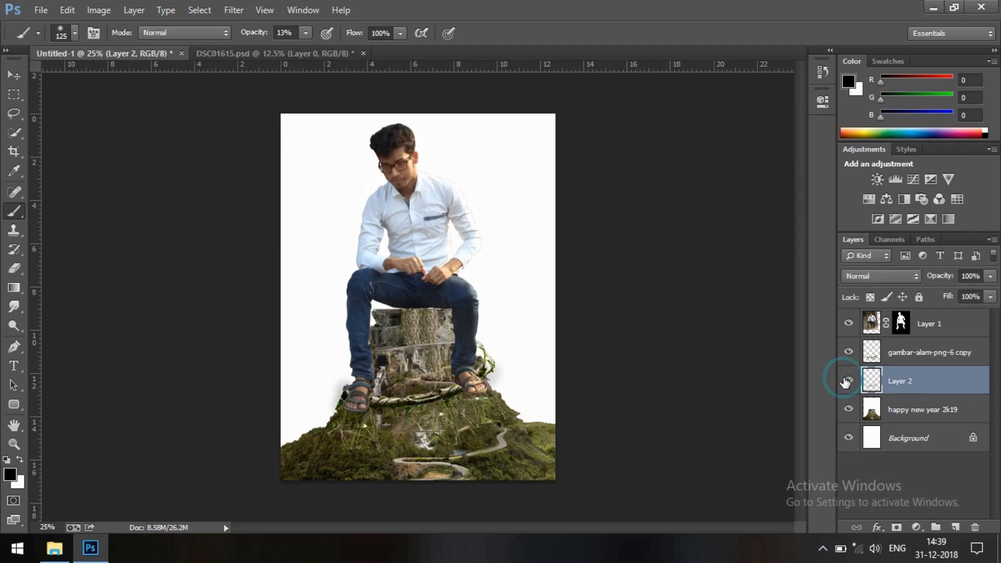
left_click(21, 439)
left_click(355, 389)
right_click(431, 219)
left_click(480, 319)
right_click(505, 326)
left_click(570, 423)
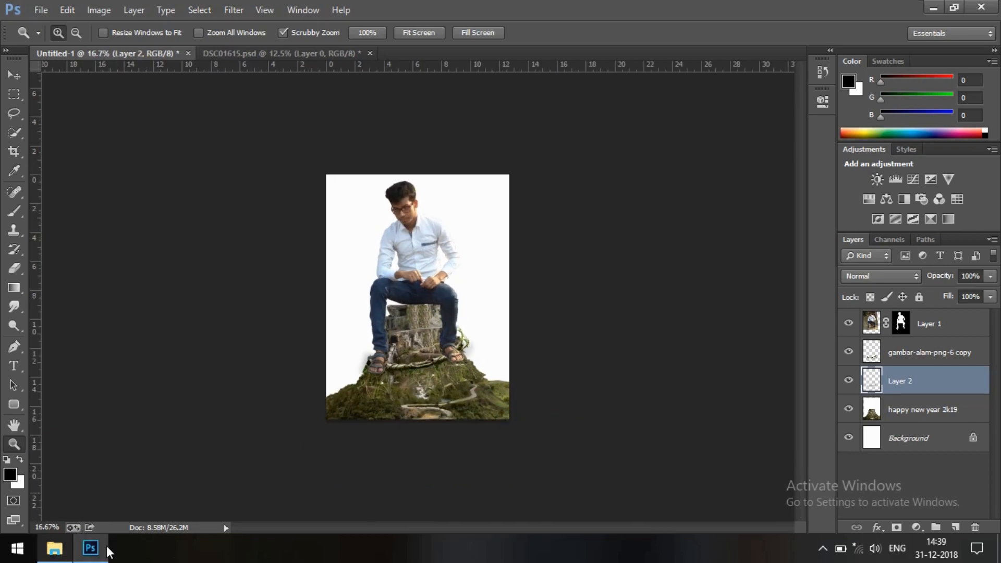
Hide the Background layer, then select and delete the white backdrop of the happy new year 2k19 mountain layer
left_click(849, 439)
key("ctrl+plus")
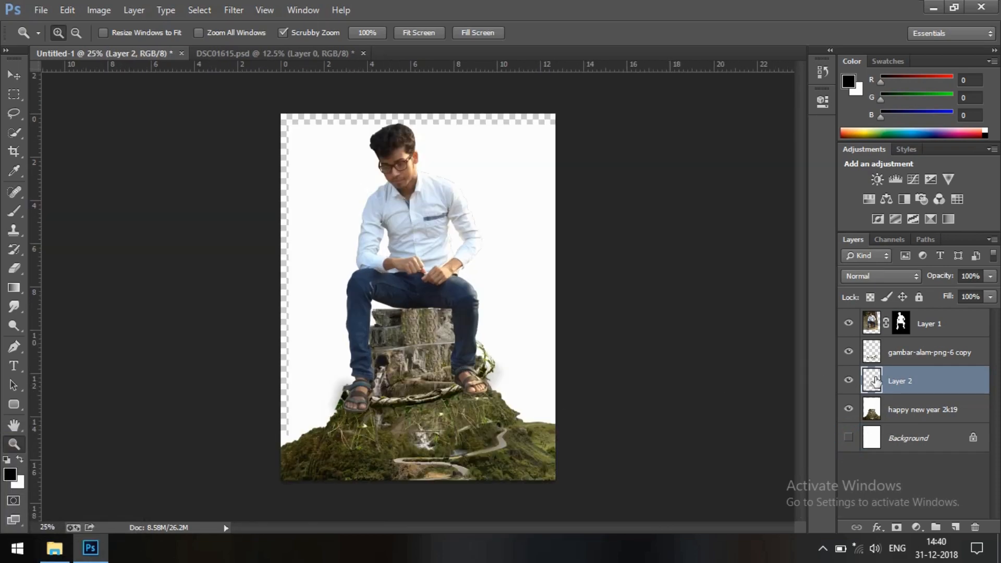
left_click(889, 417)
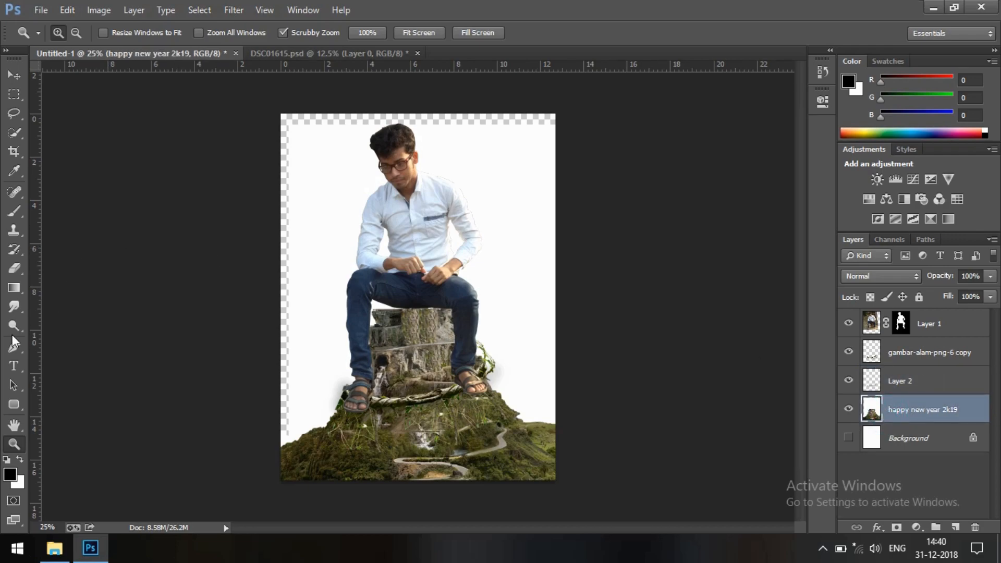
left_click(13, 137)
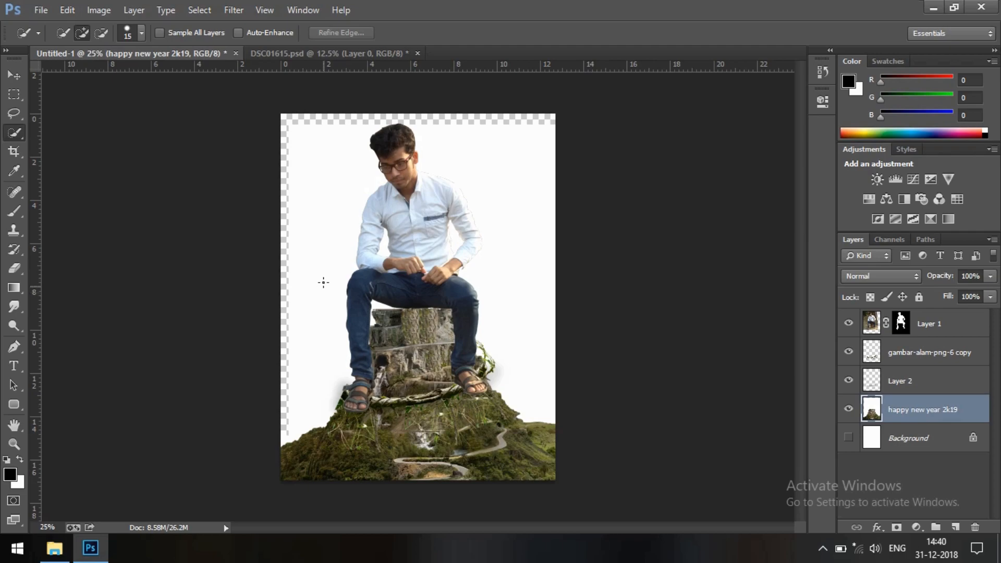
left_click_drag(322, 292, 330, 152)
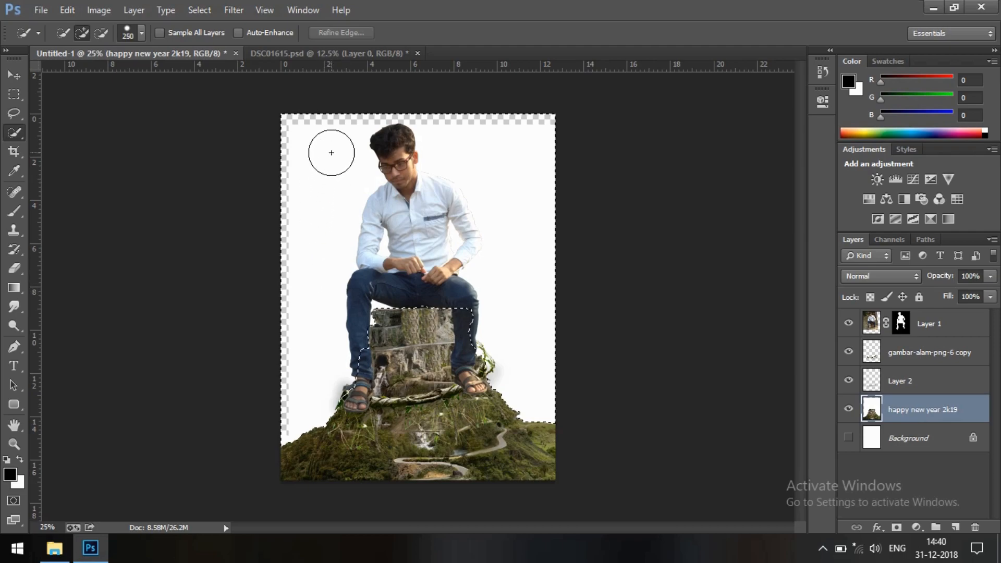
key("bracketright")
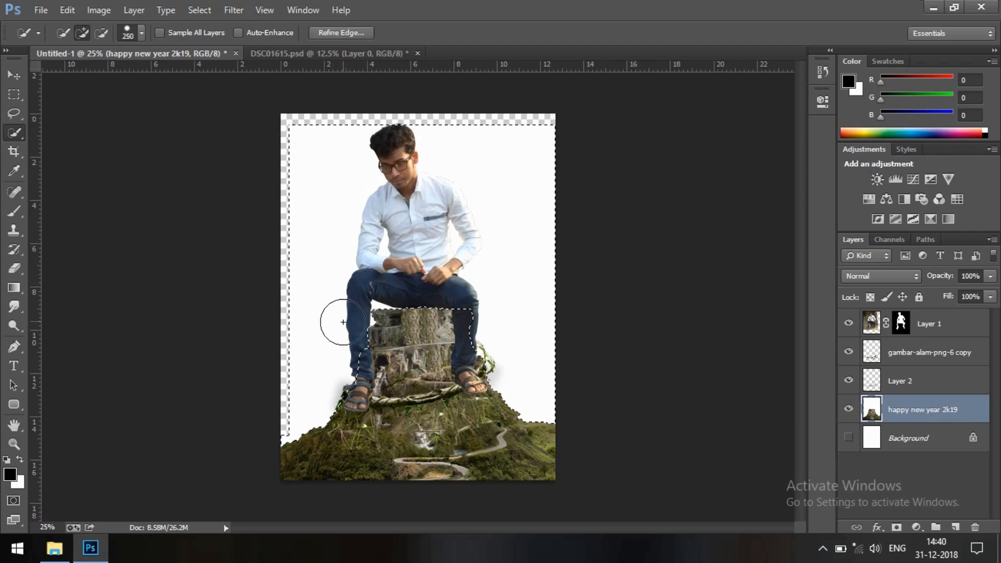
key("Delete")
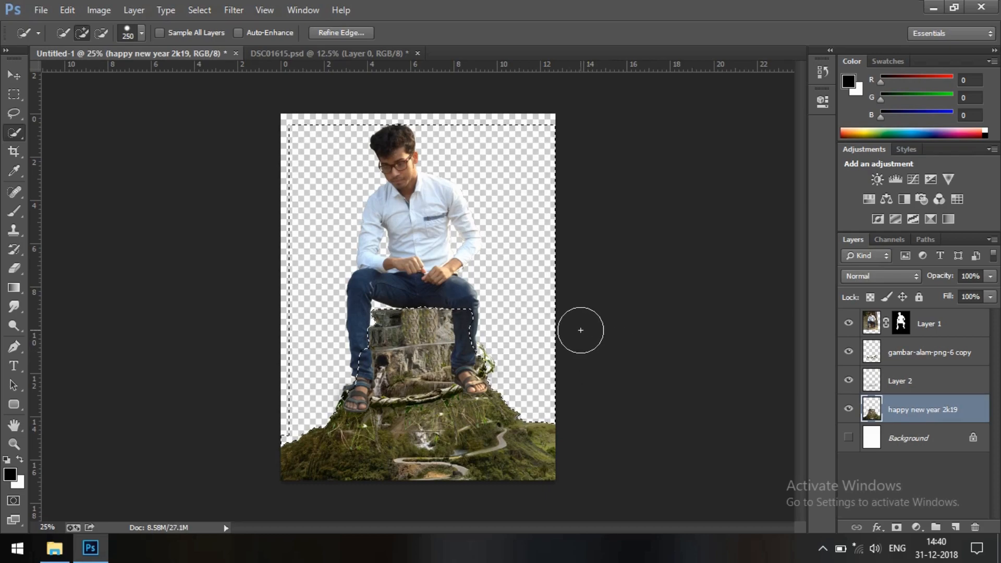
key("ctrl+d")
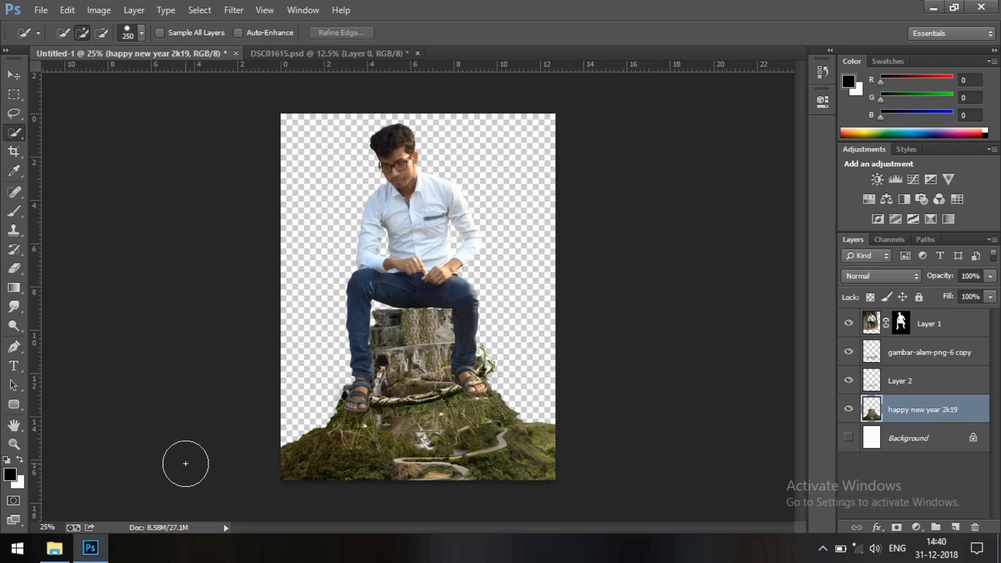
Warp the happy new year 2k19 mountain layer, pulling its left edge and upper-left corner outward and its lower right edge slightly outward
left_click(14, 445)
left_click(380, 424)
left_click(380, 424)
right_click(508, 259)
left_click(524, 269)
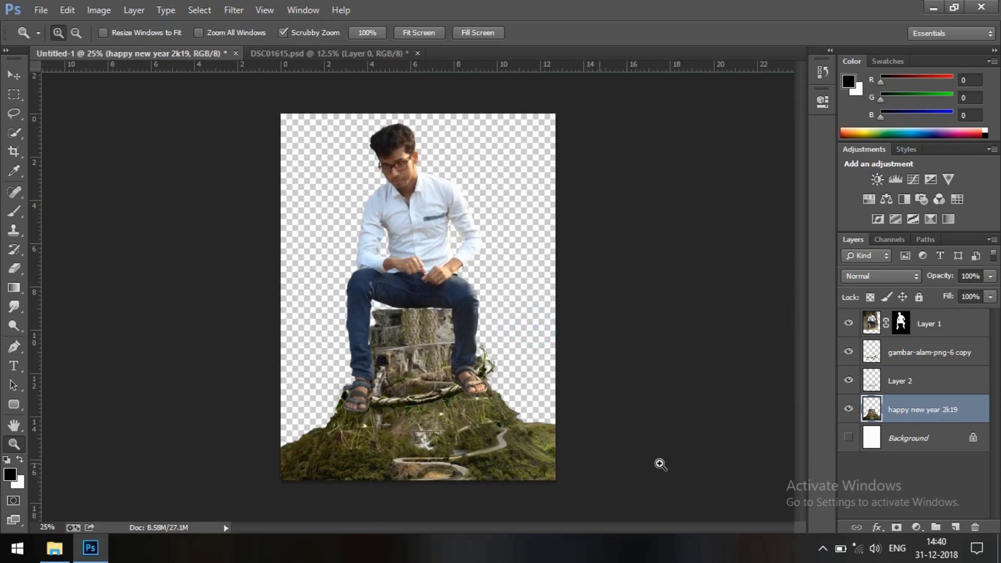
key("ctrl+t")
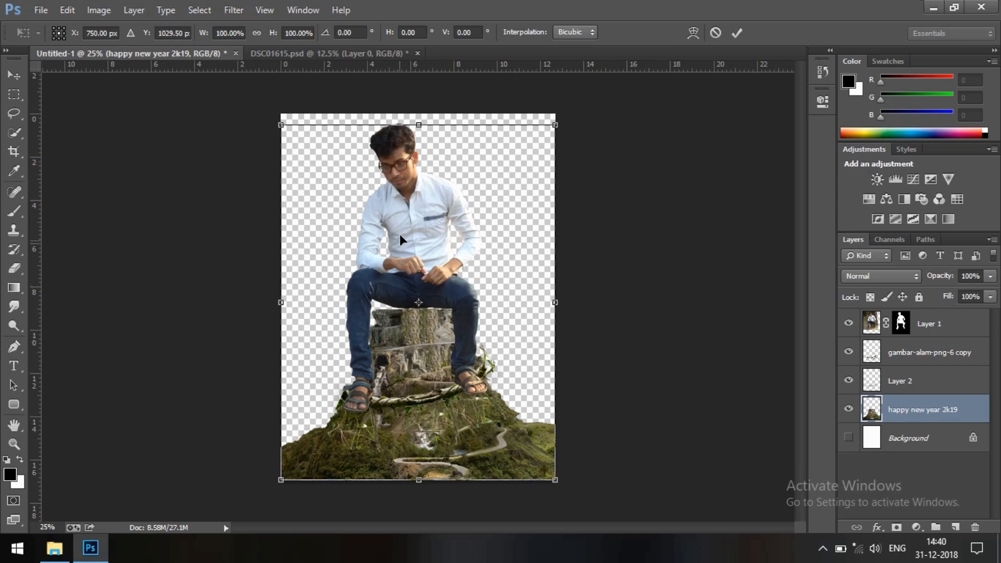
right_click(382, 303)
left_click(435, 160)
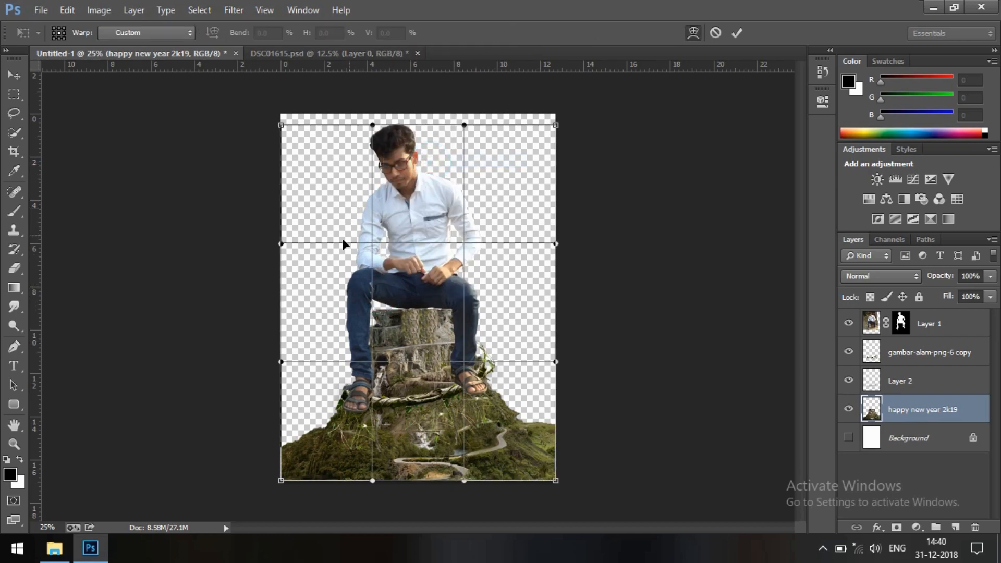
left_click_drag(280, 243, 270, 219)
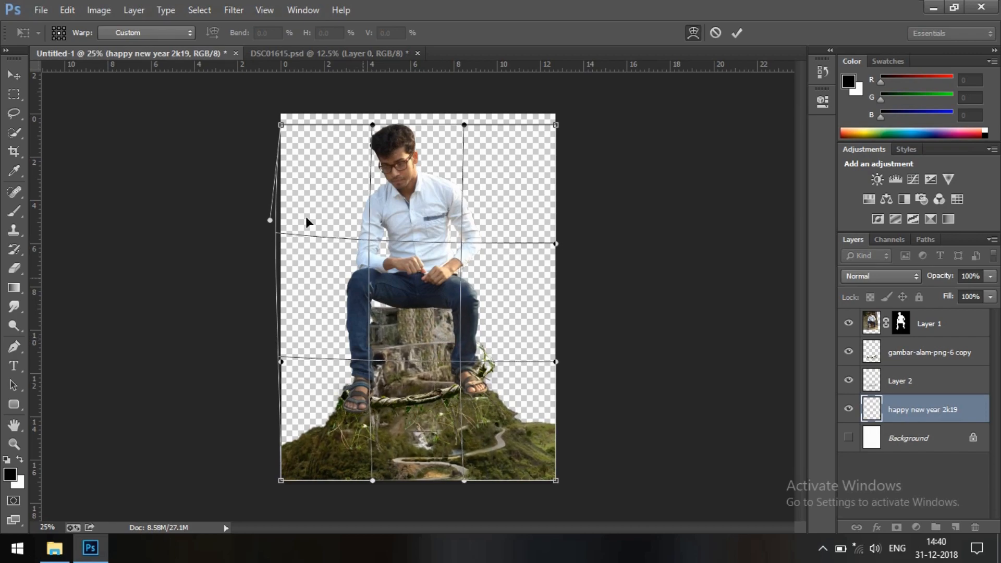
left_click_drag(277, 129, 270, 60)
left_click_drag(556, 362, 563, 370)
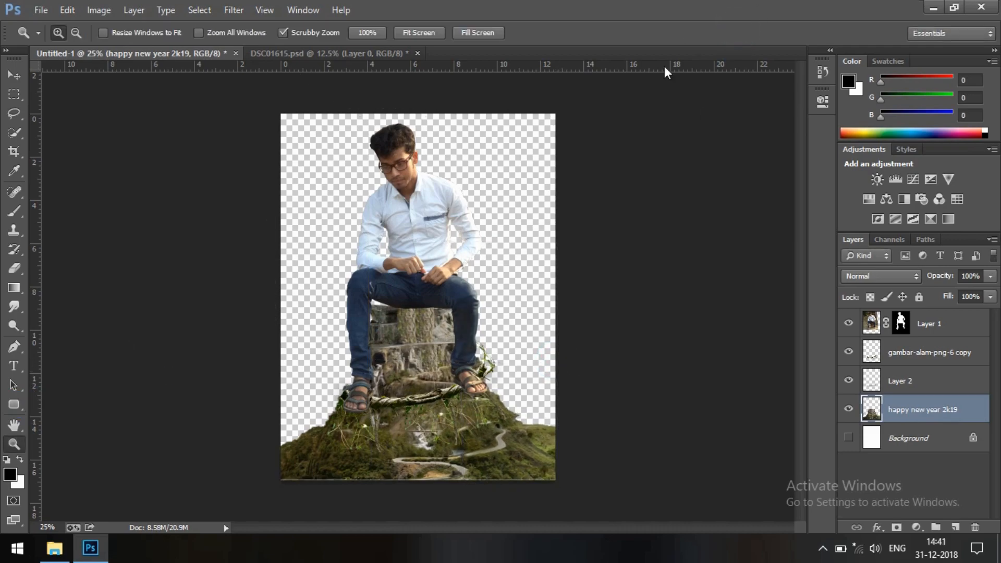
Show the white Background layer again and check the composite around the feet
left_click(409, 192)
right_click(426, 149)
left_click(478, 244)
left_click(849, 437)
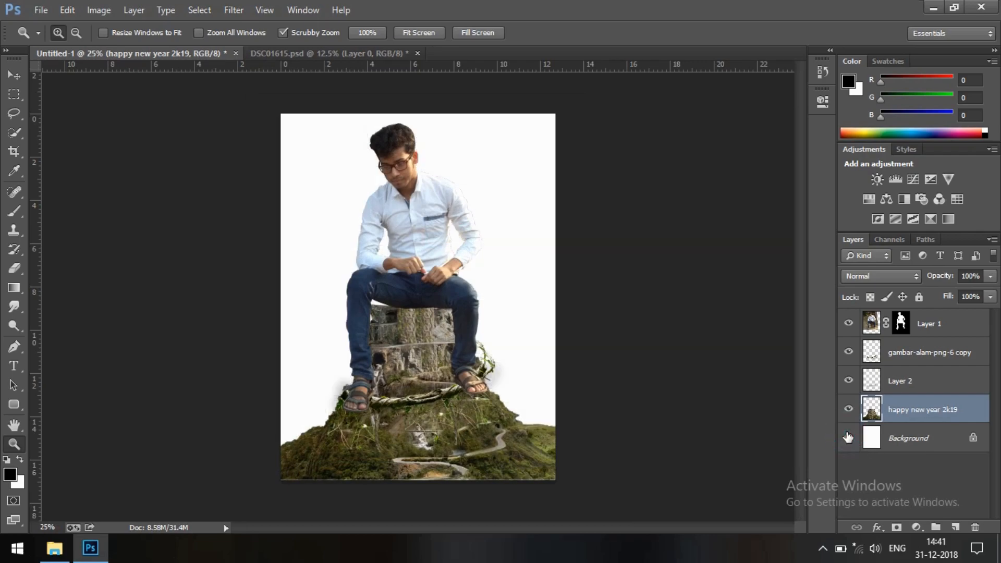
left_click(392, 386)
right_click(409, 380)
left_click(478, 475)
Place the-sky-slides6 image from the visual earth folder and stack its layer below happy new year 2k19
left_click(46, 553)
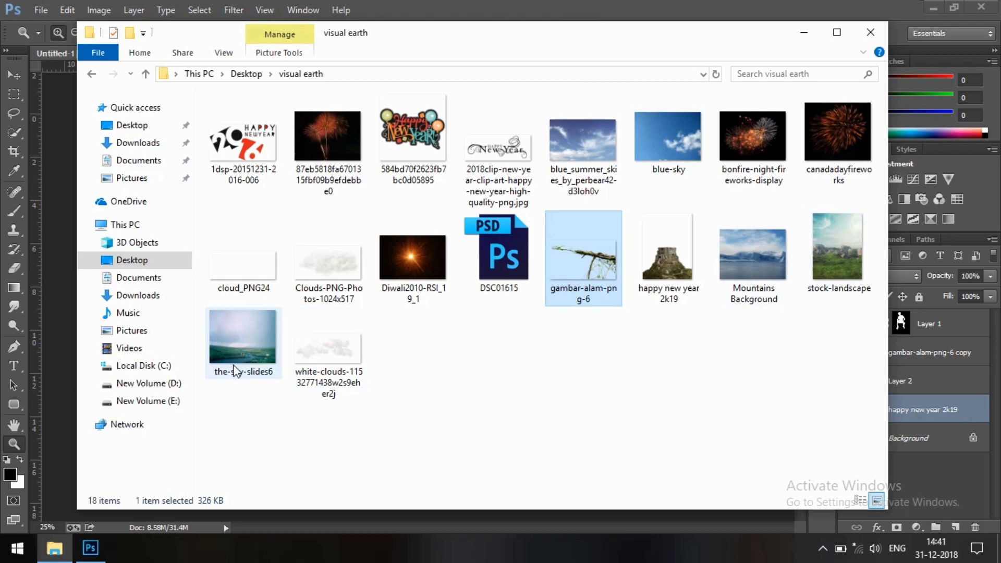
left_click_drag(243, 357, 69, 380)
left_click_drag(483, 349, 475, 413)
left_click(737, 32)
left_click_drag(909, 417, 912, 452)
Scale the-sky-slides6 image to about 141% and center it behind the mountain so it spans the canvas width
key("ctrl+t")
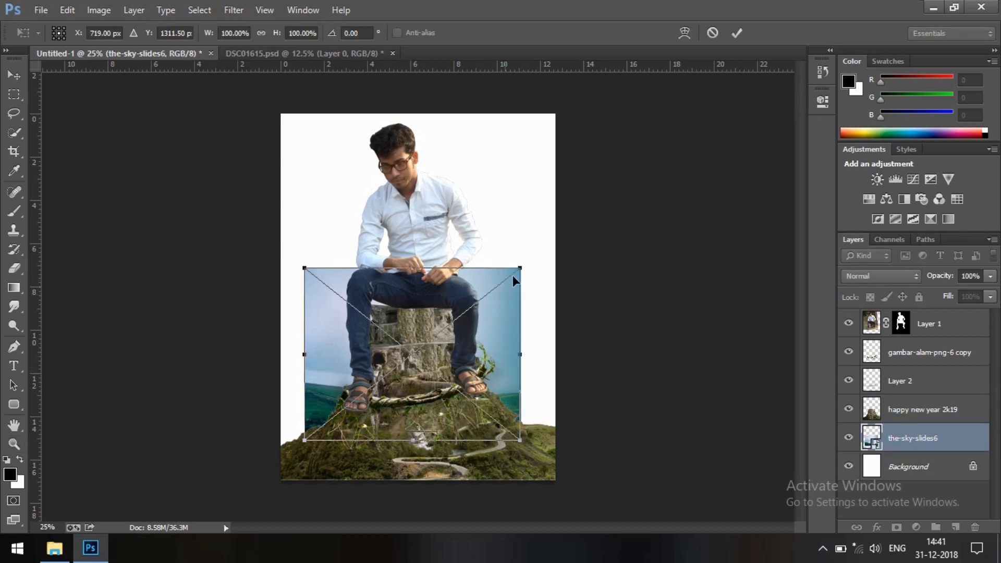
left_click_drag(524, 265, 609, 196)
left_click_drag(574, 327, 544, 339)
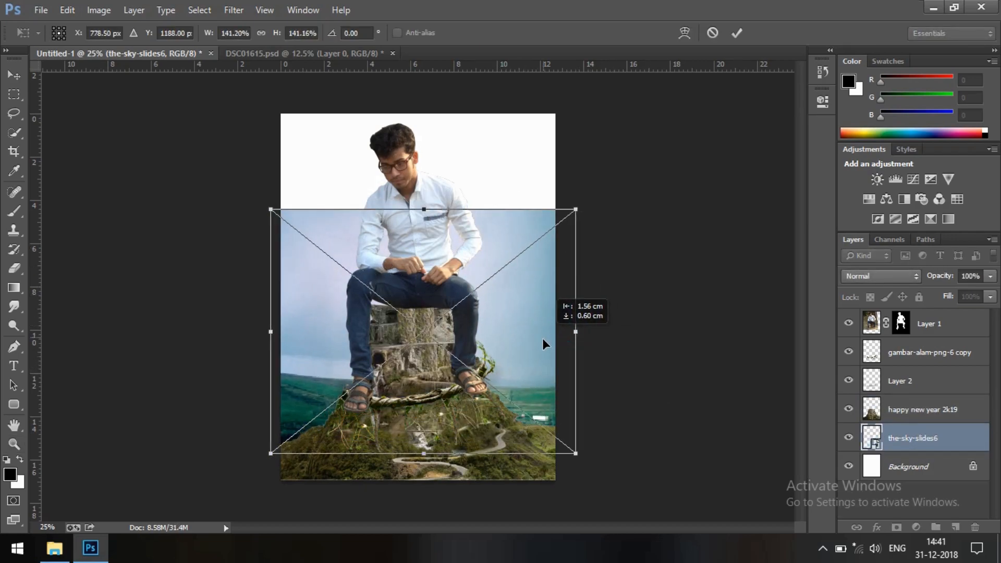
Apply a perspective transform to the-sky-slides6 image, narrowing its top edge symmetrically
right_click(510, 265)
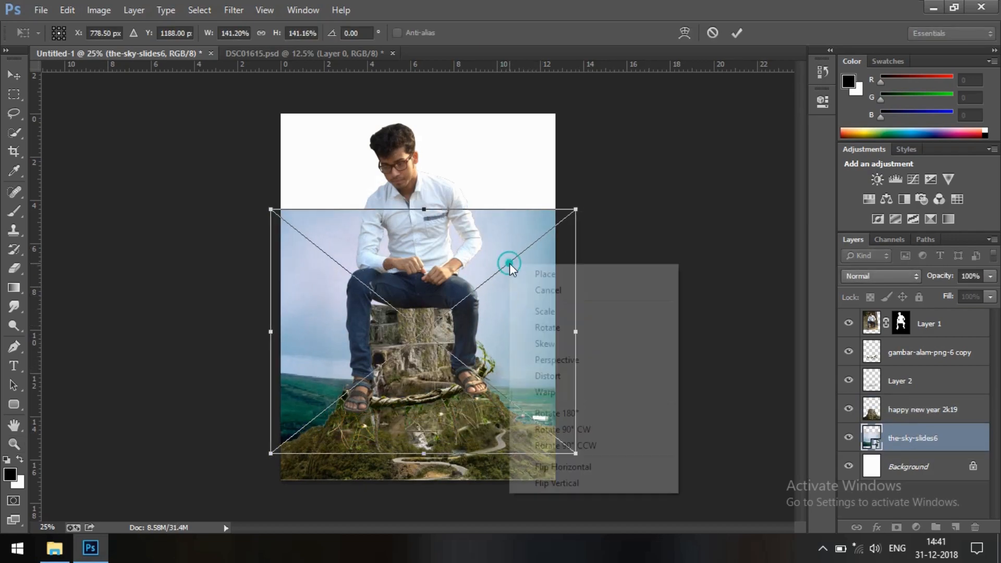
left_click(567, 380)
left_click_drag(576, 209, 541, 209)
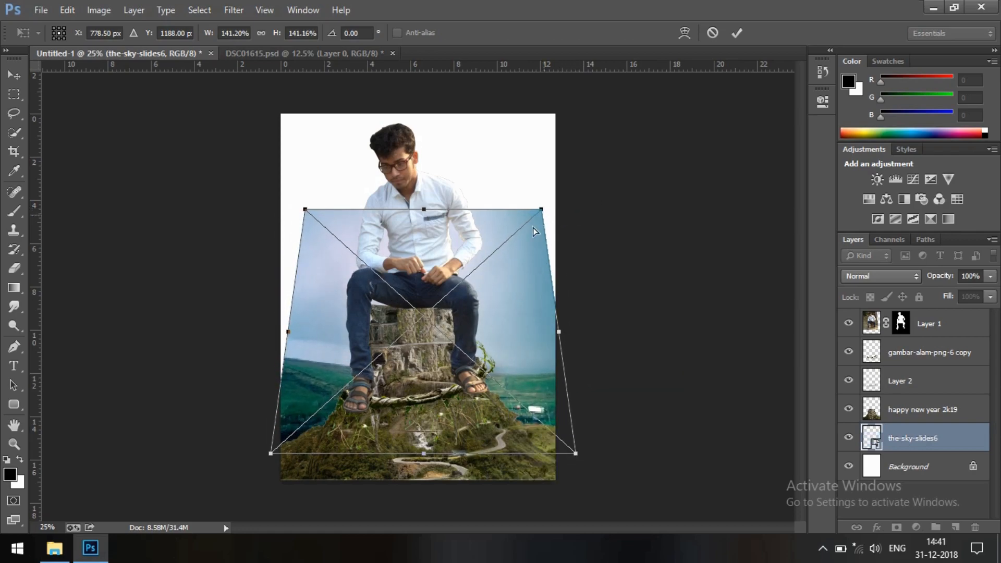
right_click(513, 289)
left_click(534, 297)
Enlarge the-sky-slides6 image to about 158% and rotate it -0.9°
key("z")
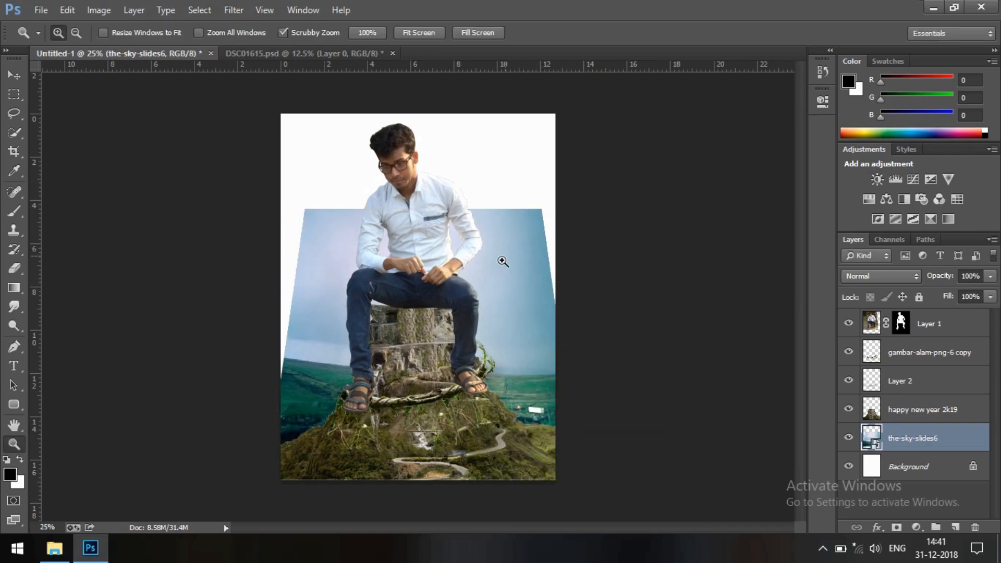
key("ctrl+t")
left_click_drag(576, 453, 601, 463)
left_click_drag(634, 404, 634, 401)
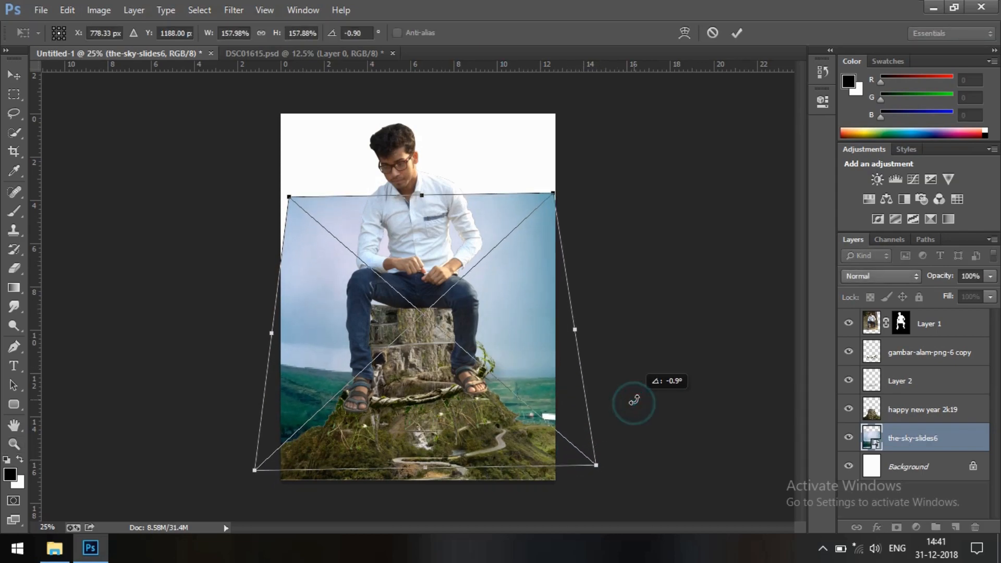
left_click(737, 34)
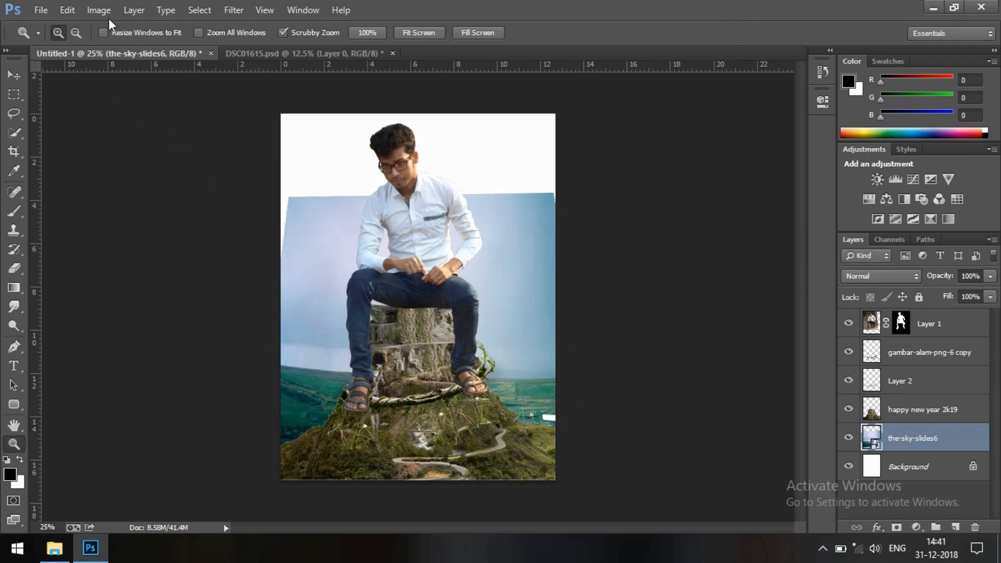
Rasterize the-sky-slides6 layer and set its midtone color balance levels to -38, -33 and -55
right_click(930, 445)
left_click(788, 216)
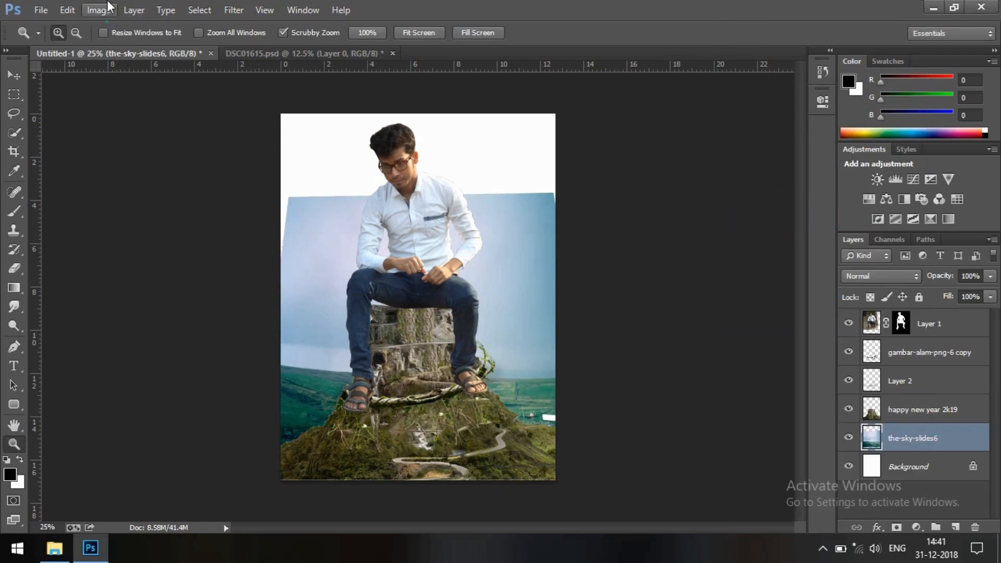
left_click(98, 10)
mouse_move(115, 47)
left_click(329, 137)
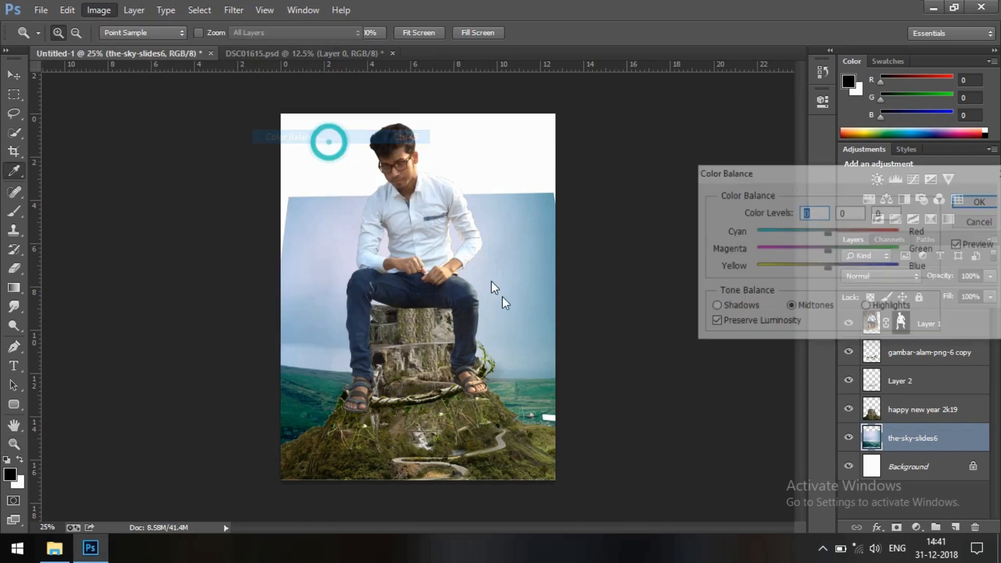
left_click_drag(832, 269, 800, 233)
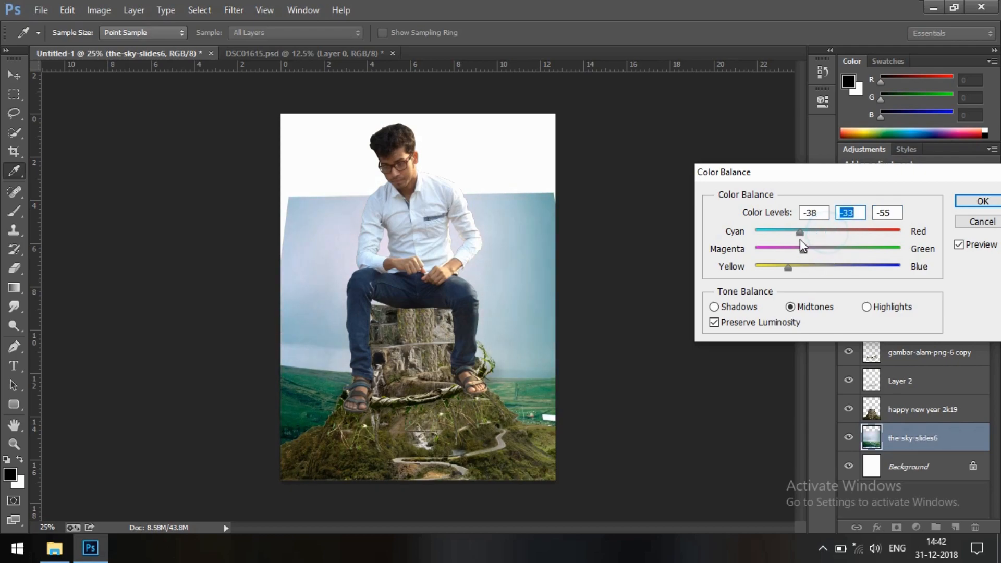
left_click(983, 201)
key("z")
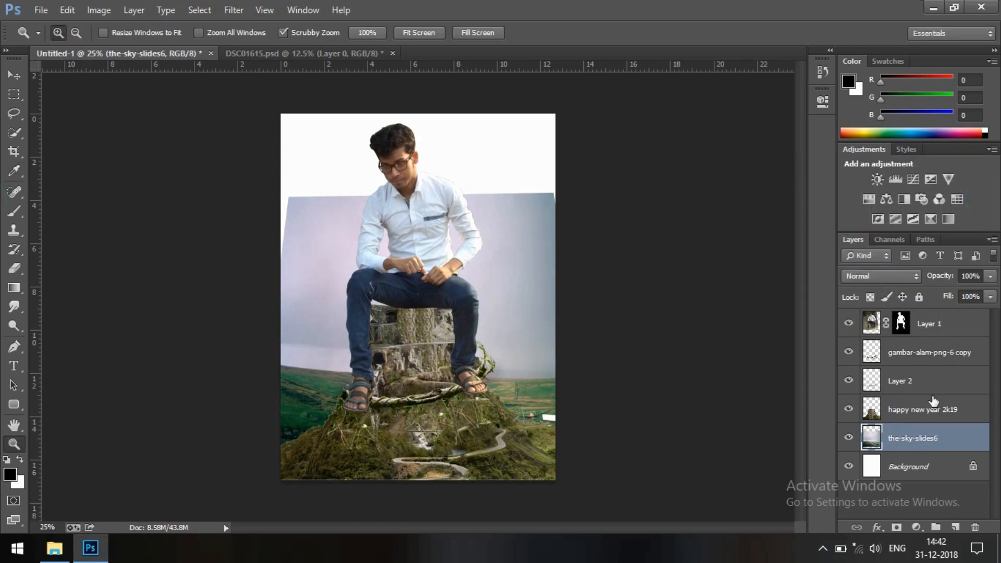
Place the stock-landscape image across the whole canvas as a rasterized layer beneath the-sky-slides6
left_click(54, 547)
left_click_drag(839, 251, 49, 341)
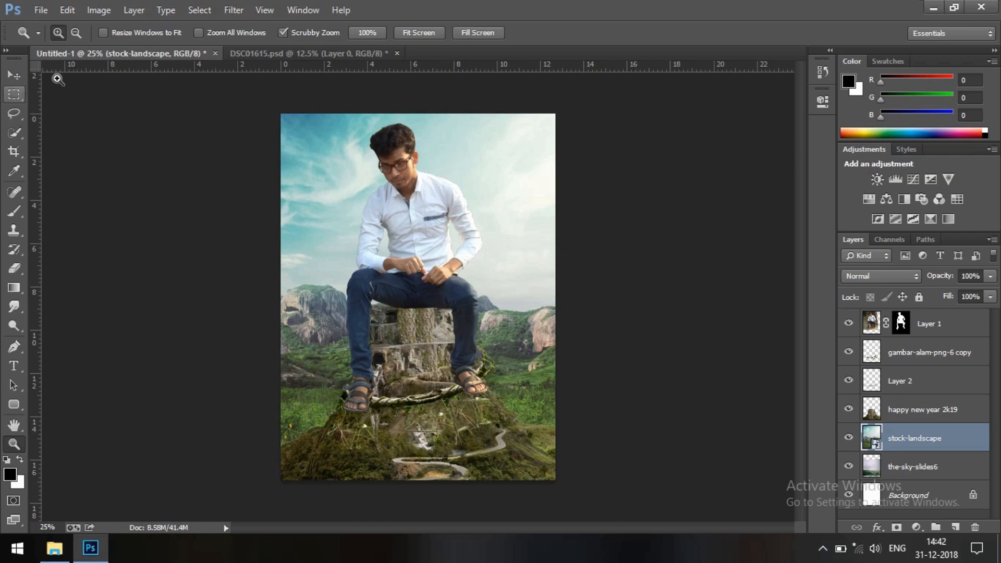
left_click_drag(923, 455, 922, 481)
right_click(929, 467)
left_click(785, 220)
Place the-sky-slides6 layer above stock-landscape, add a layer mask and fade out its upper part with a vertical black-to-transparent gradient
left_click(918, 438)
left_click(897, 527)
left_click(14, 288)
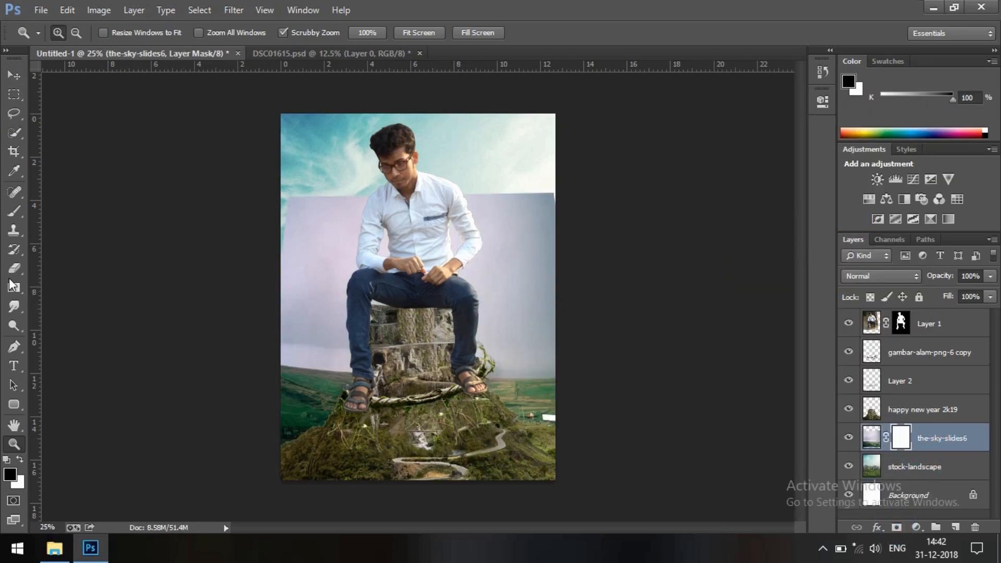
left_click_drag(414, 289, 418, 342)
left_click_drag(418, 240, 428, 388)
left_click_drag(421, 320, 422, 380)
left_click_drag(424, 346, 425, 389)
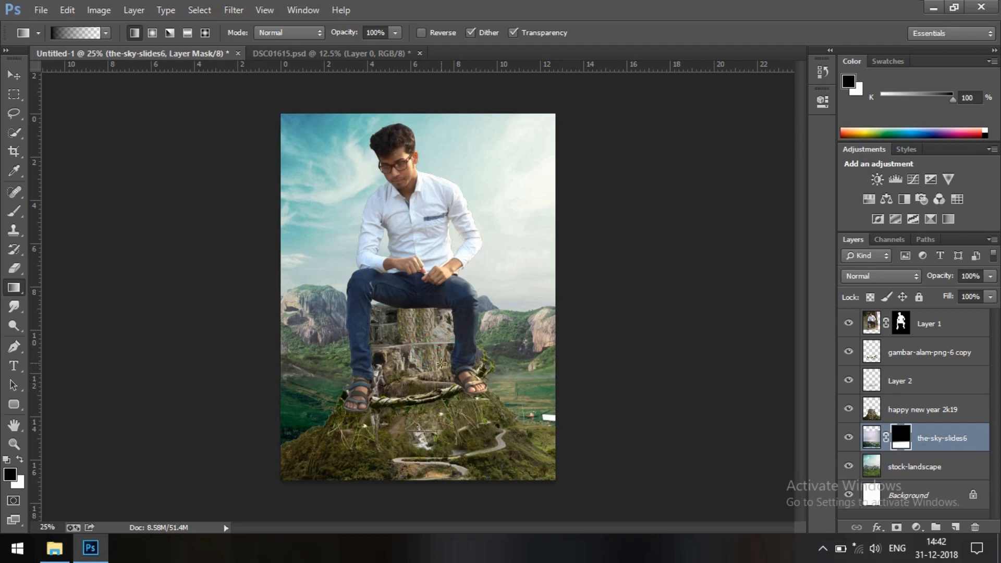
key("ctrl+t")
left_click_drag(439, 318, 441, 340)
left_click(737, 32)
Move the stock-landscape layer down and scale it to about 102.6% width and 101.15% height
left_click(898, 465)
left_click(13, 75)
left_click_drag(452, 299, 452, 336)
key("ctrl+t")
left_click_drag(284, 151, 280, 144)
left_click_drag(281, 332, 277, 330)
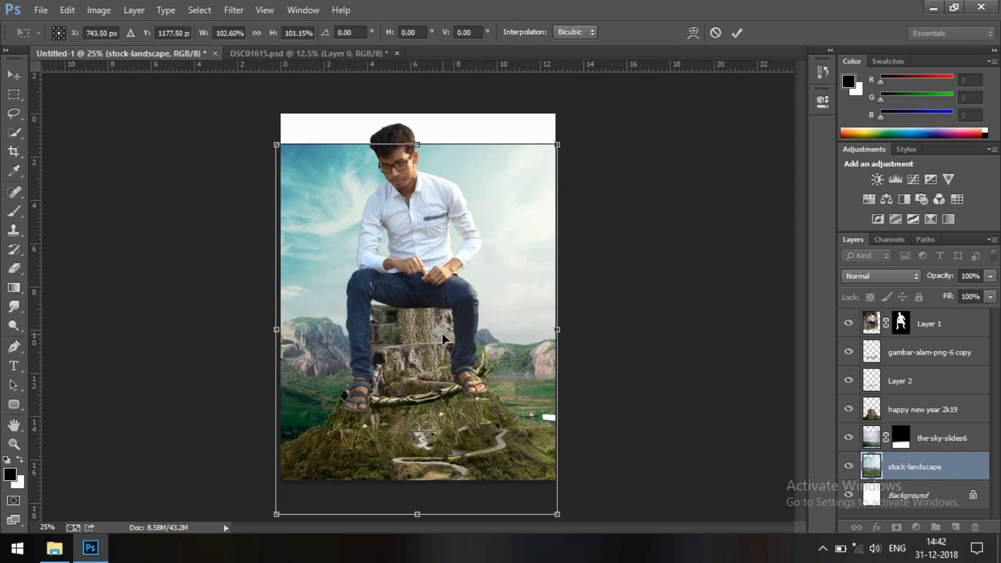
key("Down")
key("Down")
left_click(736, 39)
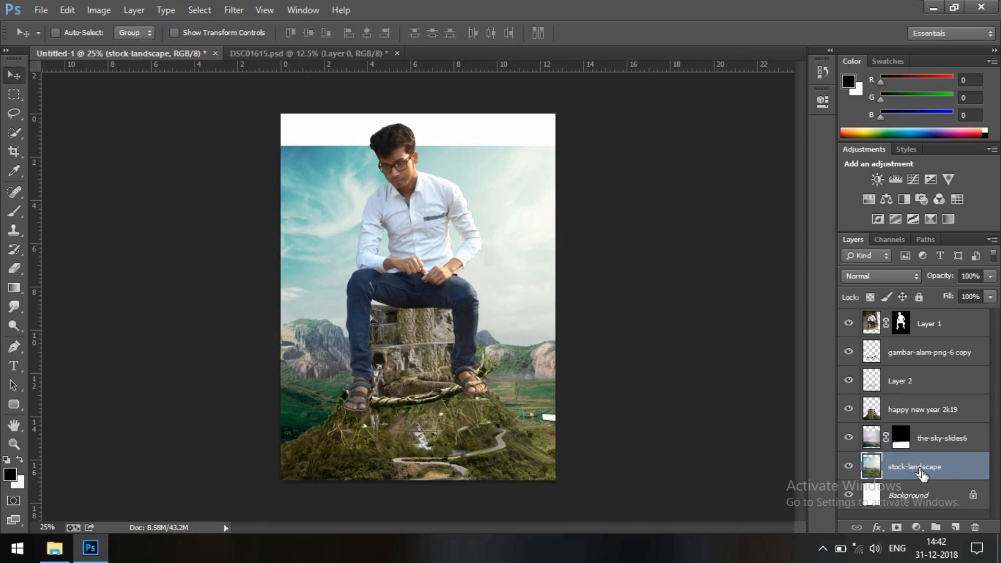
Place the Mountains Background image slightly wider than the canvas as a rasterized layer beneath stock-landscape
left_click(55, 547)
left_click_drag(749, 266, 57, 319)
mouse_move(496, 346)
left_mouse_down()
mouse_move(505, 331)
mouse_move(628, 297)
mouse_move(493, 329)
mouse_move(502, 329)
left_mouse_up()
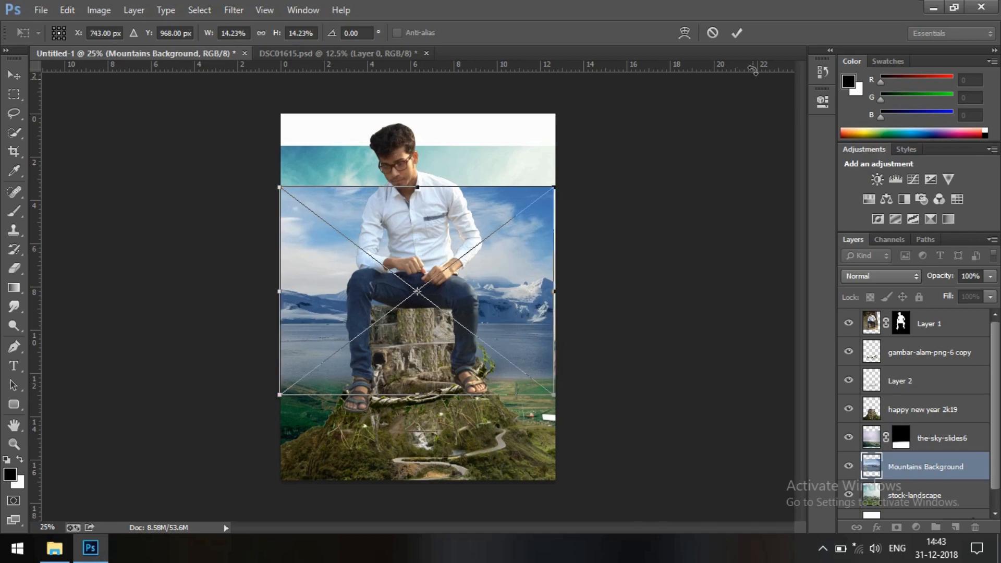
left_click_drag(557, 190, 567, 184)
left_click_drag(277, 181, 275, 176)
left_click(736, 33)
right_click(916, 467)
left_click(760, 220)
left_click_drag(906, 447, 902, 458)
Add a layer mask to stock-landscape and hide its sky with vertical black gradients ending at the hills
left_click(901, 457)
left_click(897, 527)
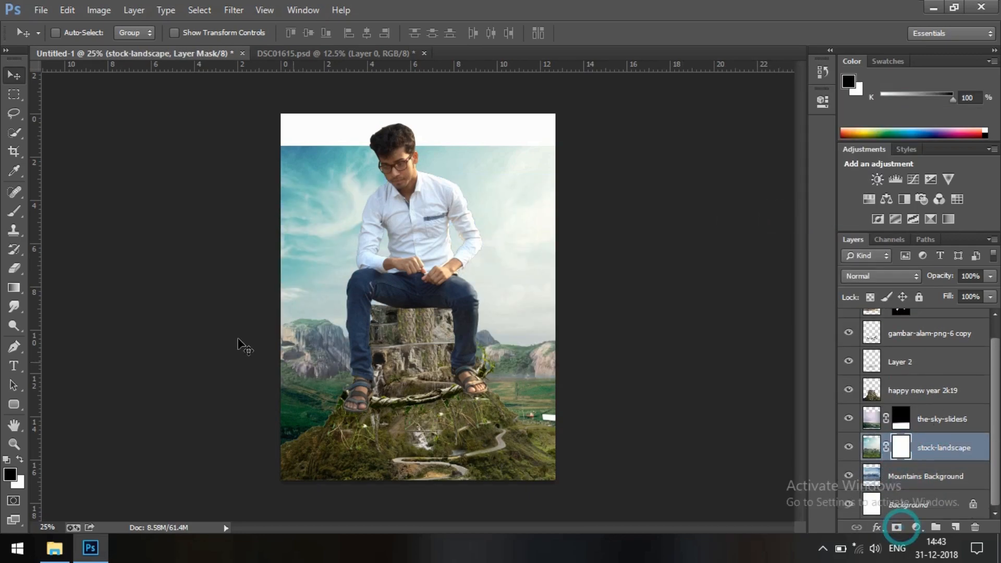
left_click(16, 286)
left_click_drag(421, 322, 421, 324)
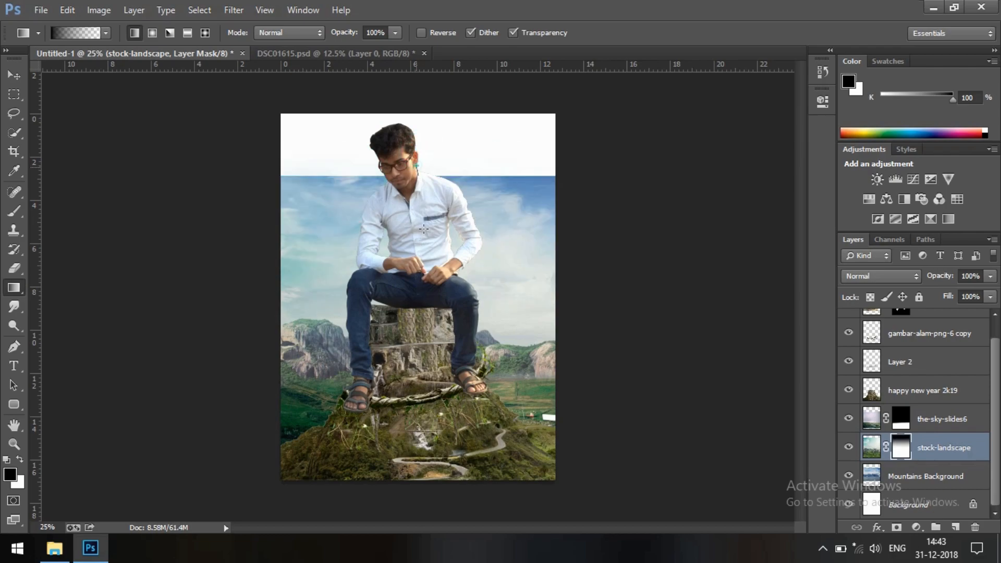
left_click_drag(419, 153, 419, 301)
left_click_drag(424, 261, 428, 354)
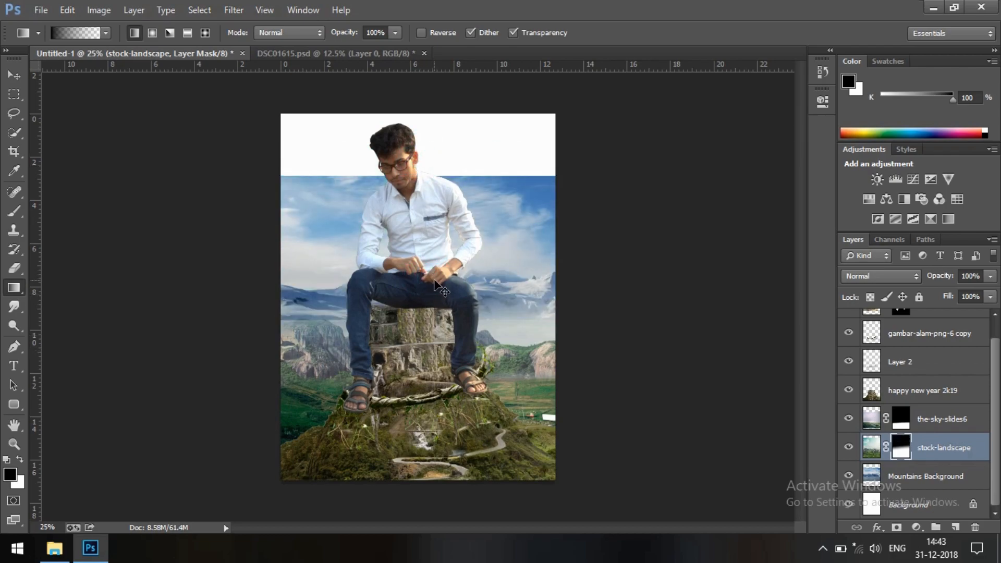
left_click_drag(460, 267, 462, 350)
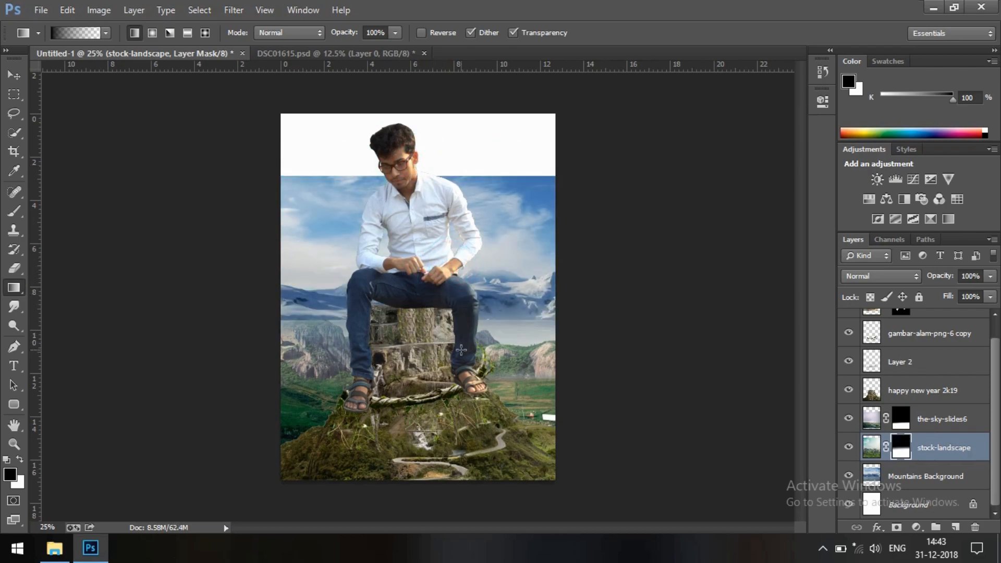
Move the Mountains Background layer down toward the stock-landscape hills
left_click(15, 75)
mouse_move(512, 272)
left_mouse_down()
mouse_move(522, 288)
mouse_move(507, 274)
left_mouse_up()
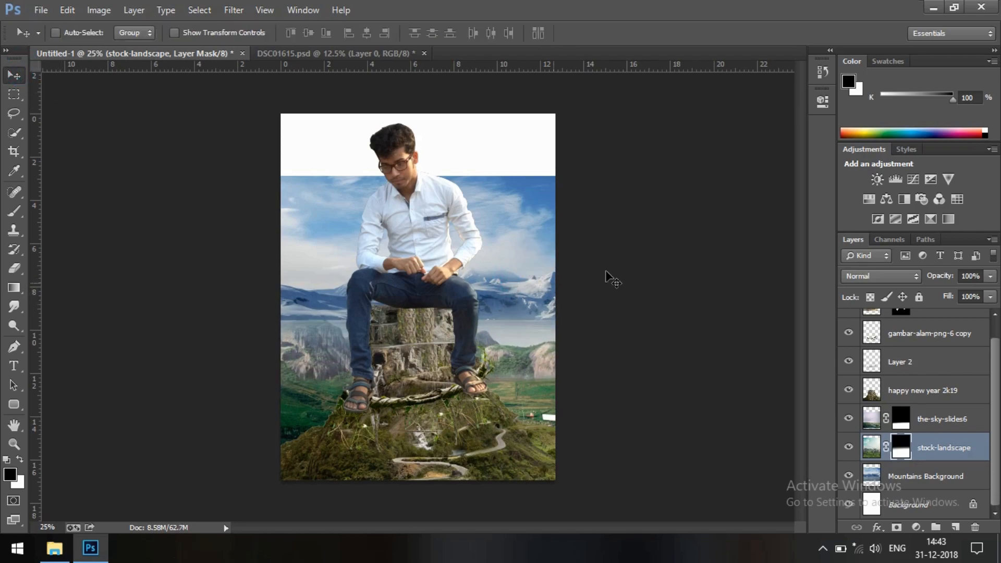
left_click(903, 478)
mouse_move(461, 236)
left_mouse_down()
mouse_move(460, 265)
mouse_move(464, 253)
left_mouse_up()
mouse_move(484, 297)
left_mouse_down()
mouse_move(489, 308)
mouse_move(486, 300)
left_mouse_up()
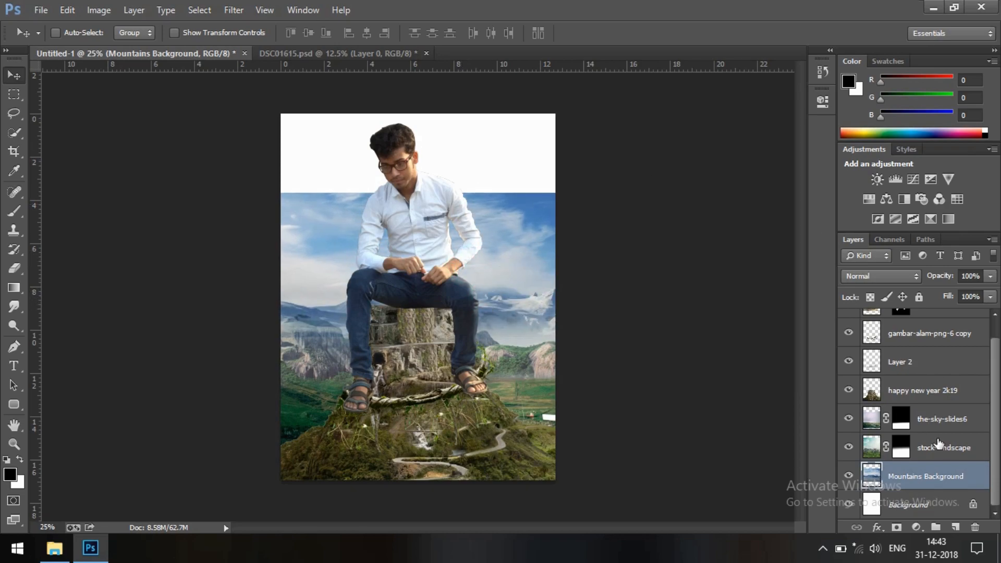
Paint white on the stock-landscape mask with a size 300 brush at 100% opacity to restore the hills on both sides
left_click(876, 425)
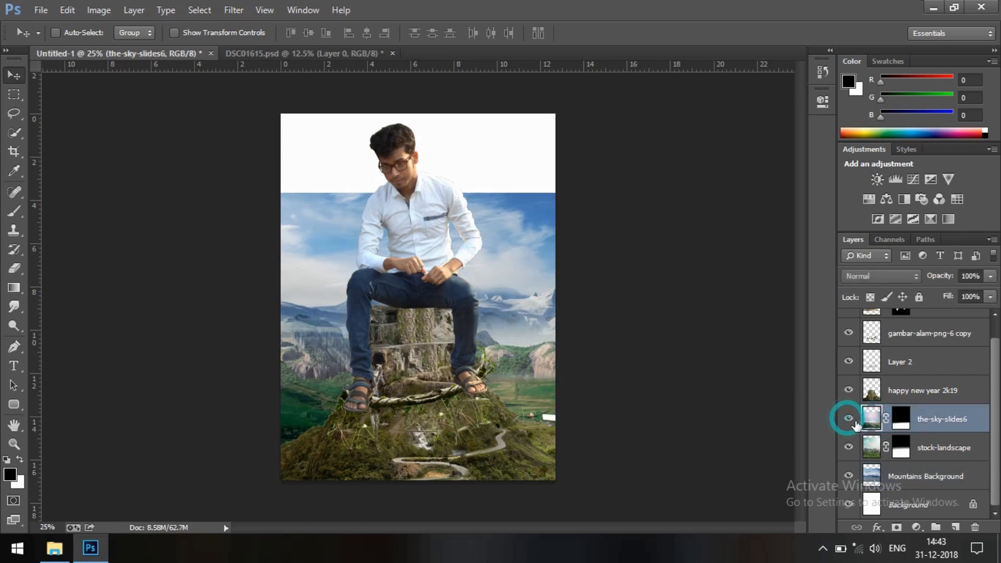
left_click(865, 448)
left_click(901, 446)
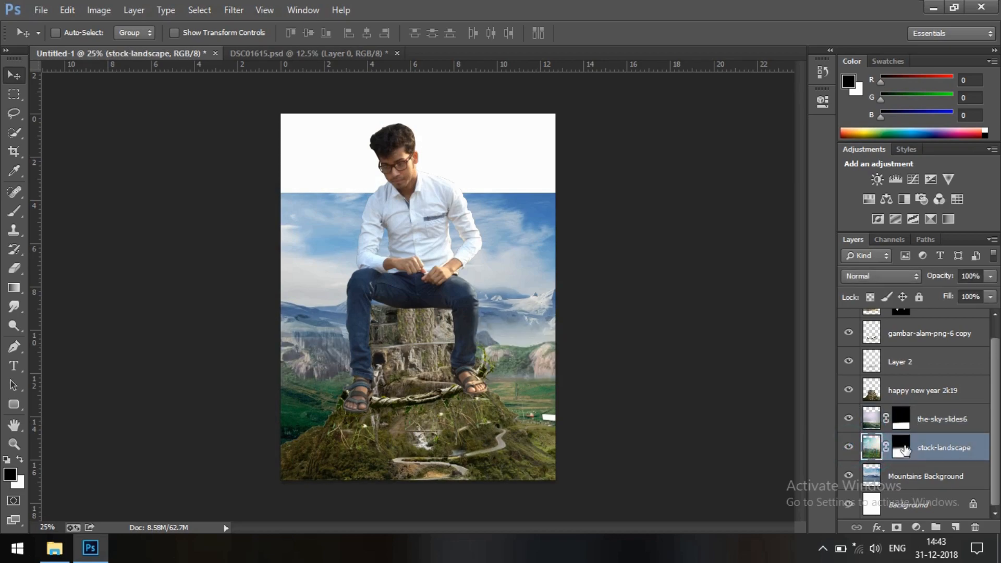
left_click(12, 270)
left_click(14, 211)
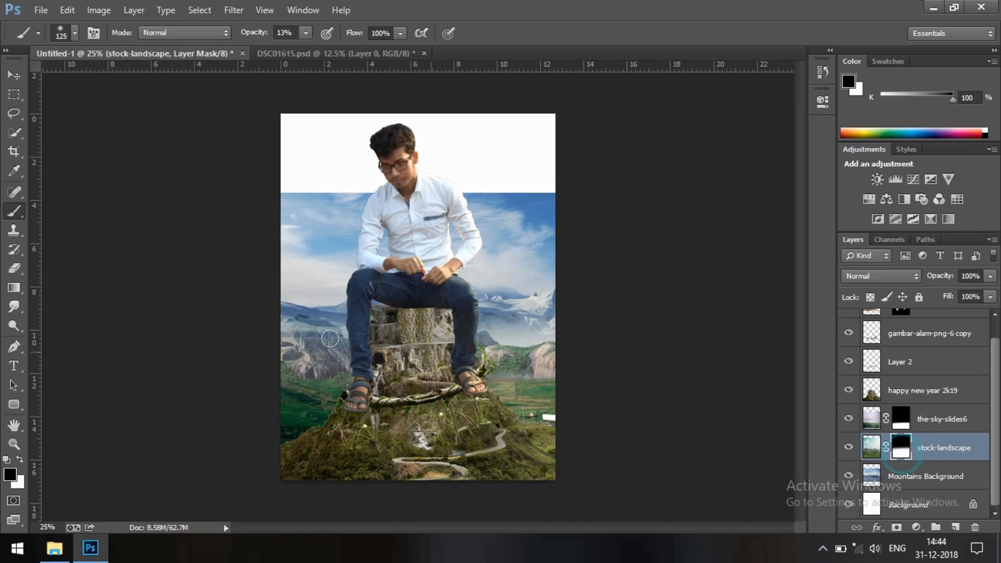
left_click(19, 461)
left_click_drag(250, 34, 329, 44)
mouse_move(322, 345)
left_mouse_down()
mouse_move(288, 341)
mouse_move(479, 354)
left_mouse_up()
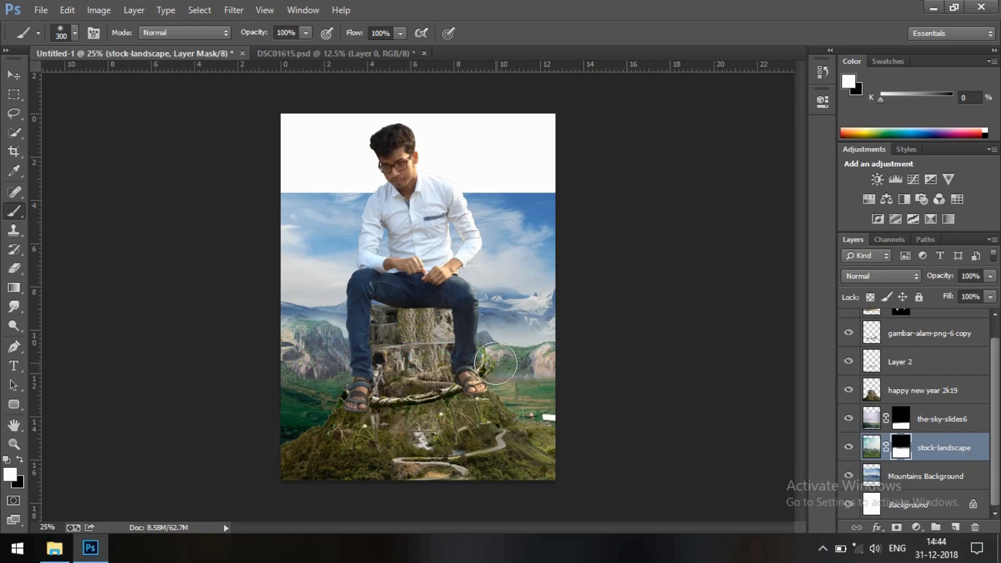
Lower the Mountains Background layer slightly more so its snowy peaks sit just behind the green hills
left_click(13, 77)
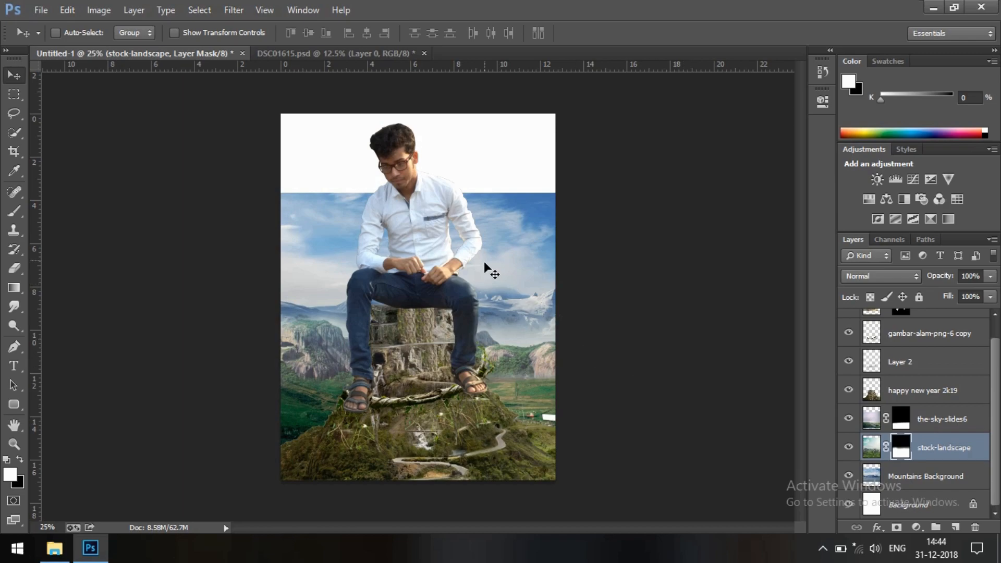
left_click(885, 473)
left_click_drag(502, 270, 504, 280)
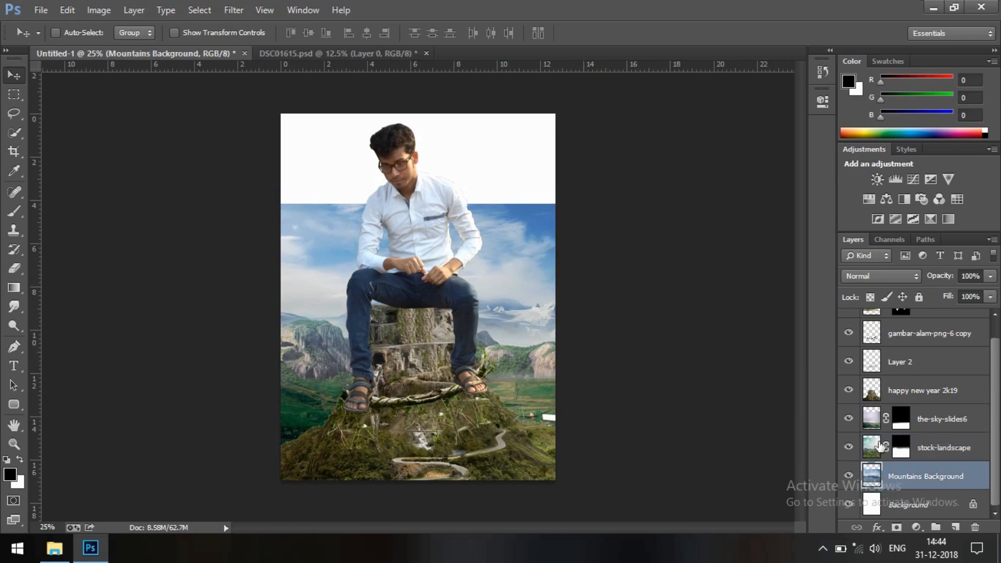
Place the blue-sky image over the upper canvas, enlarge and rasterize it, and order it beneath the Mountains Background layer
left_click(54, 548)
left_click_drag(671, 141, 63, 238)
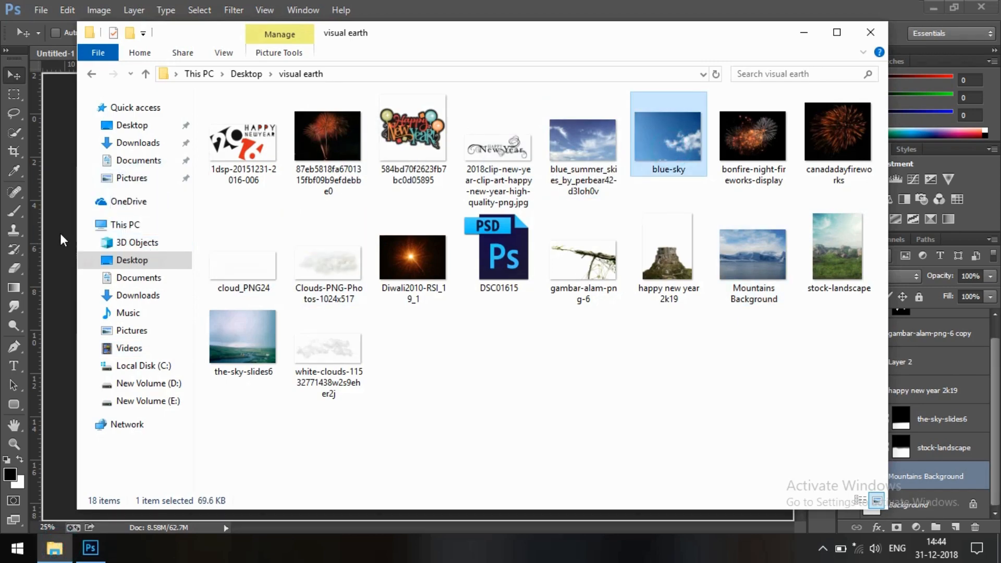
left_click_drag(543, 339, 543, 257)
left_click_drag(554, 313, 567, 322)
left_click(737, 33)
right_click(910, 480)
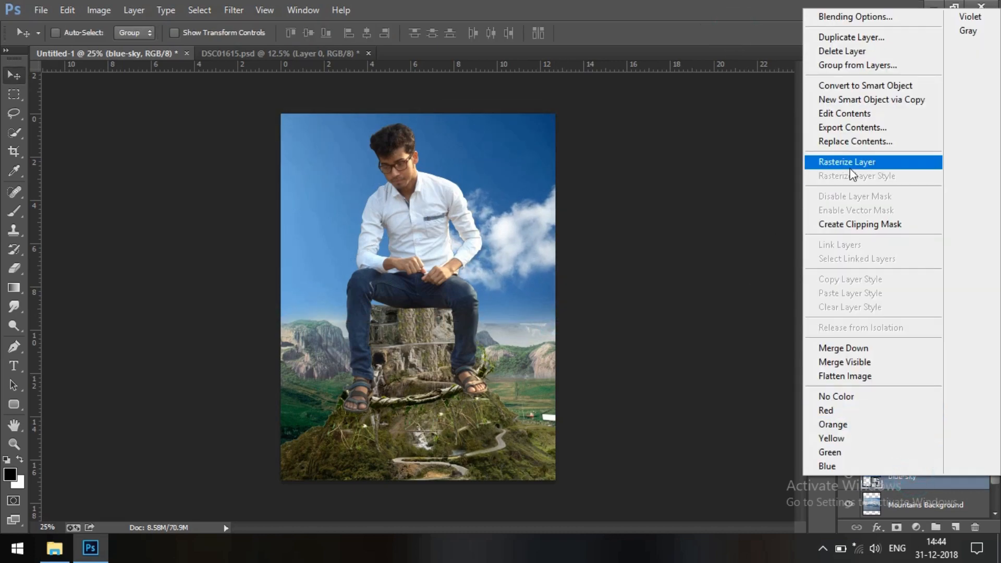
left_click(847, 163)
left_click_drag(918, 475, 911, 443)
Mask the Mountains Background layer with a vertical black gradient that blends its sky into blue-sky, and set its opacity to 97%
left_click(910, 451)
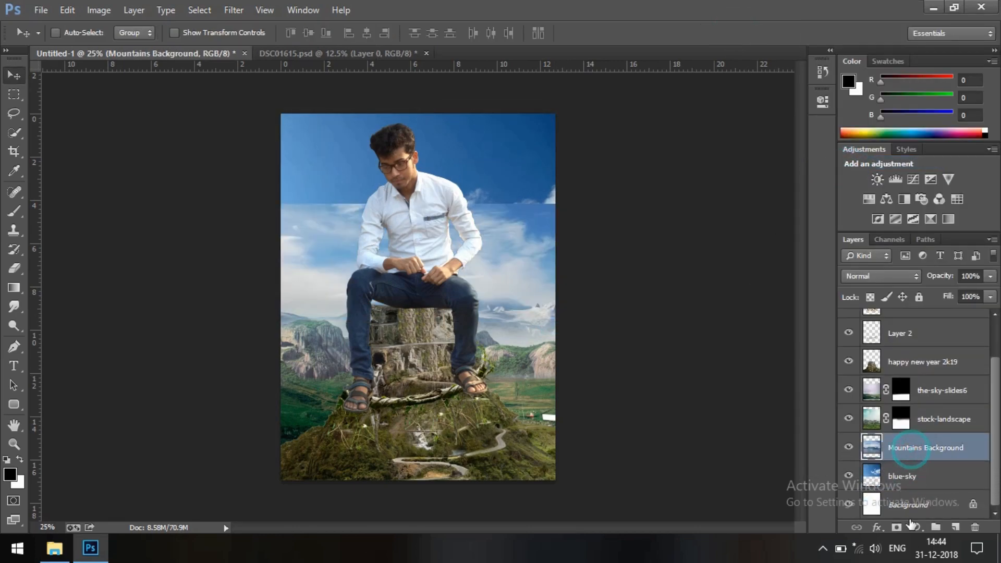
left_click(897, 528)
left_click(16, 286)
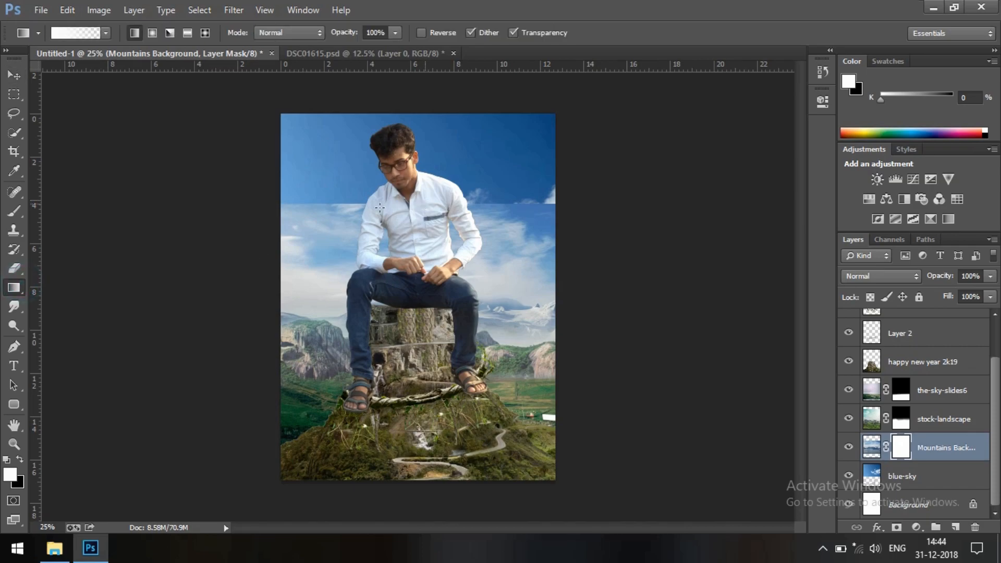
left_click(19, 459)
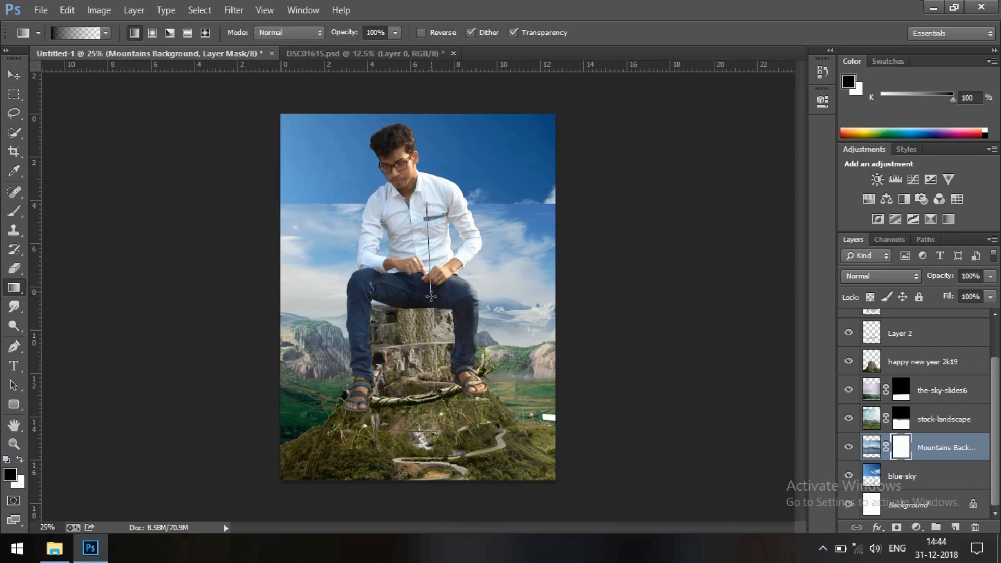
left_click_drag(427, 203, 431, 296)
left_click_drag(436, 250, 439, 329)
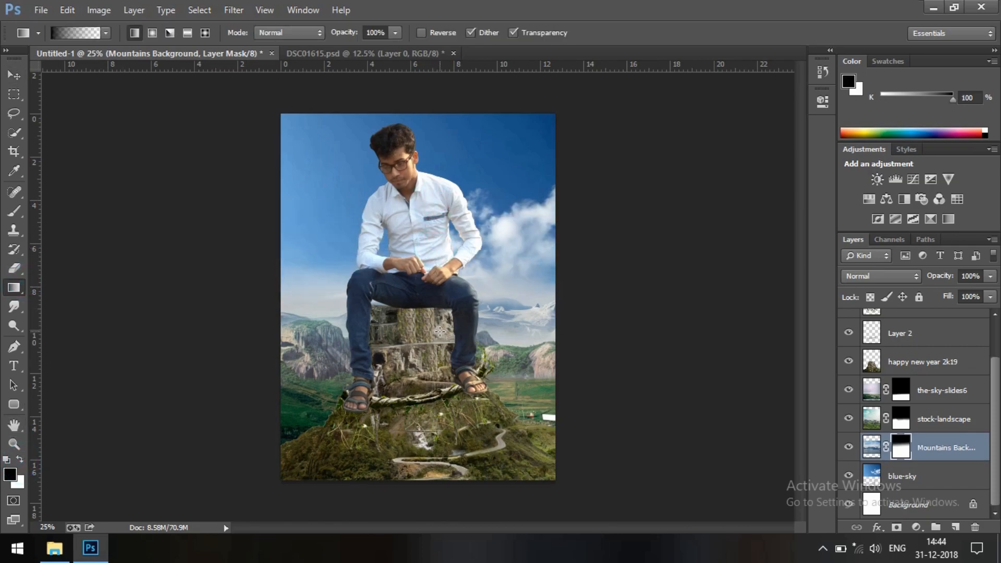
key("ctrl+z")
left_click_drag(433, 244, 433, 301)
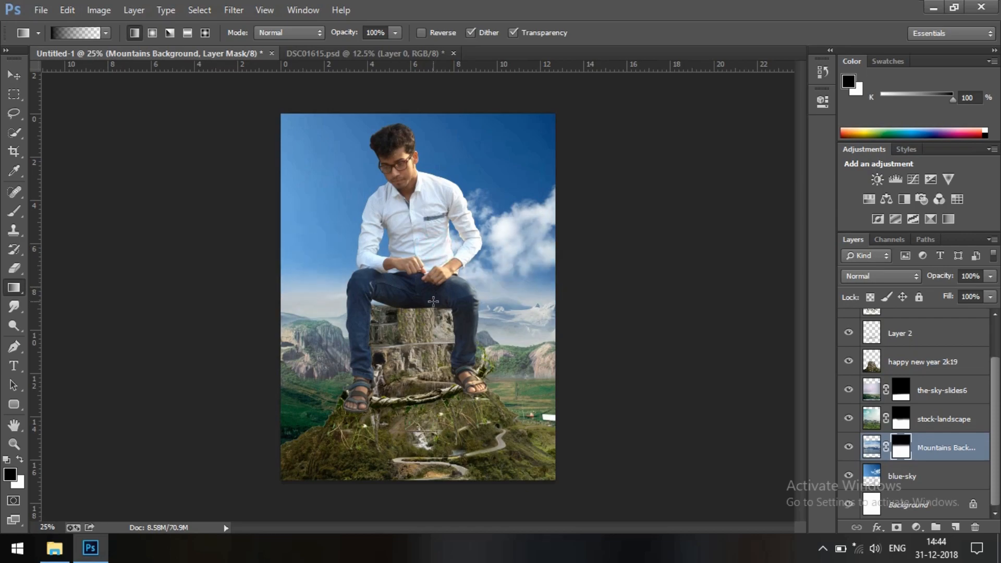
key("ctrl+z")
left_click_drag(439, 224, 440, 306)
left_click_drag(928, 283, 931, 293)
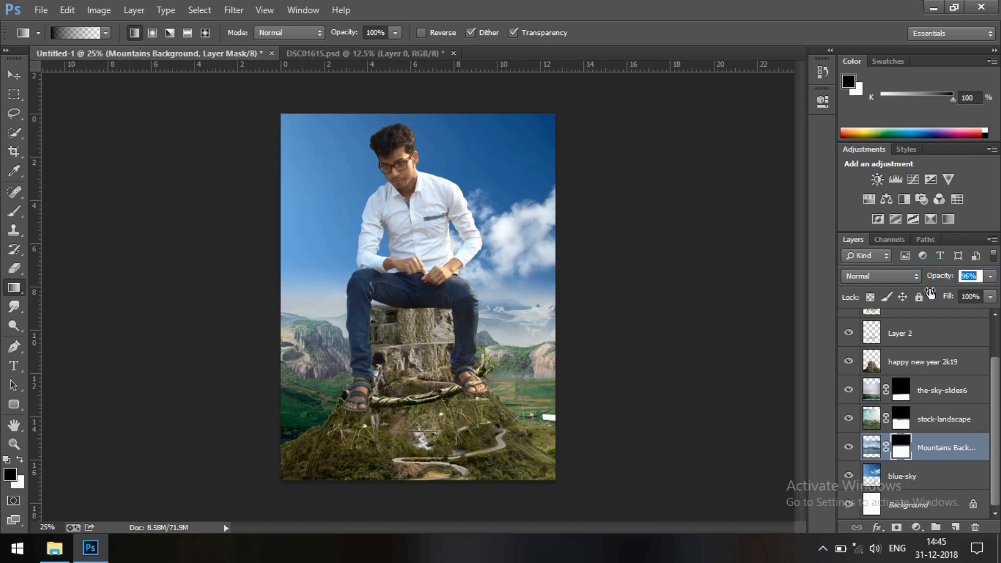
left_click(17, 446)
left_click(443, 183)
right_click(446, 179)
left_click(493, 276)
scroll(917, 392, "up", 3)
scroll(913, 394, "down", 3)
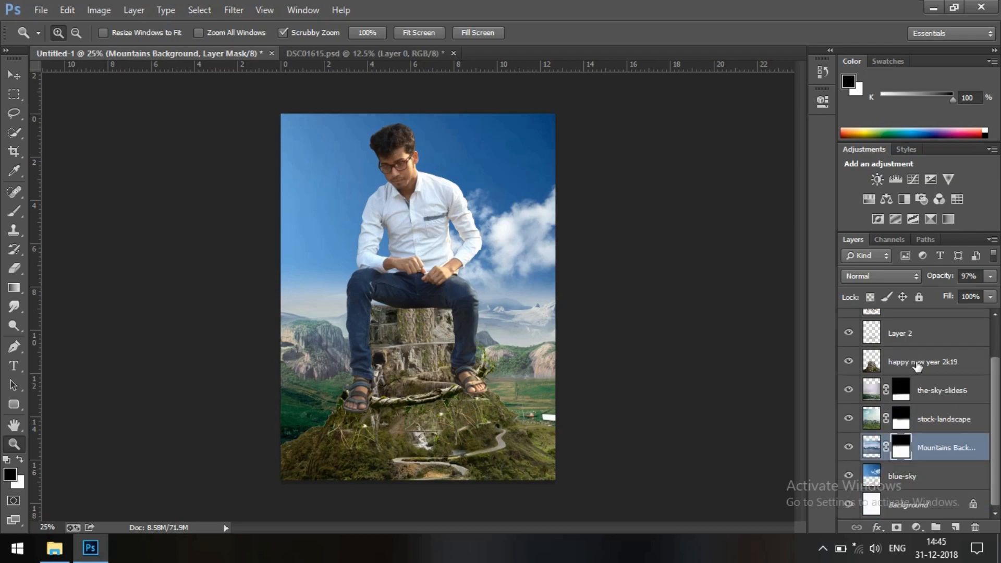
Group the layers from the-sky-slides6 down to blue-sky and name the group BG
left_click(926, 391)
left_click(923, 477, "shift")
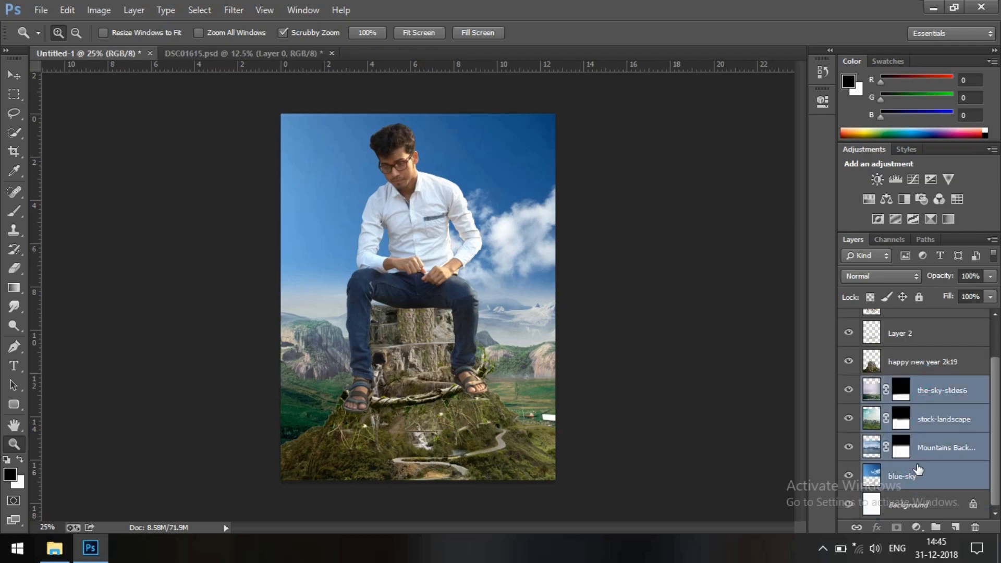
key("ctrl+g")
double_click(904, 431)
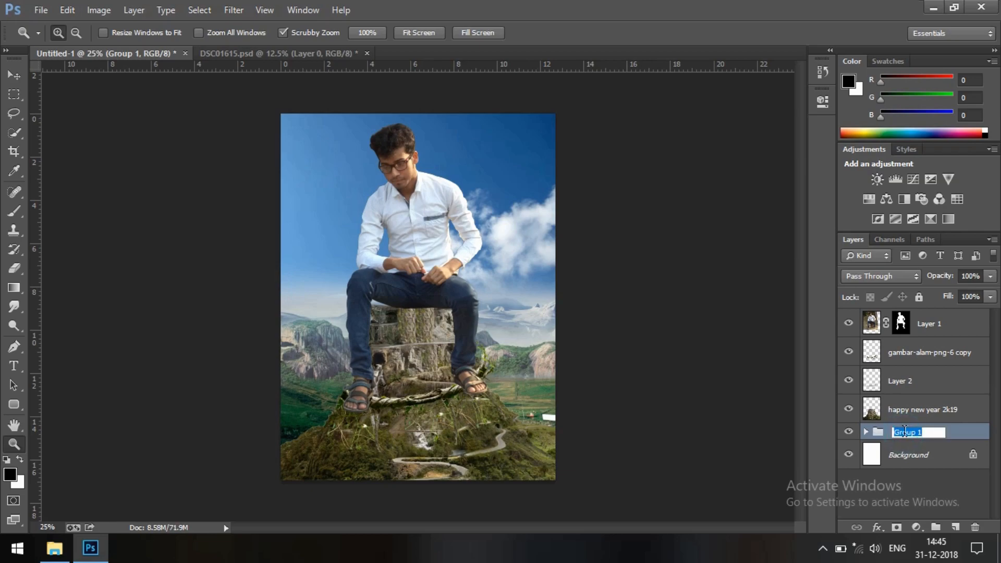
type("BG")
key("Return")
Group the layers from Layer 1 down to happy new year 2k19, keeping the default group options
left_click(914, 401)
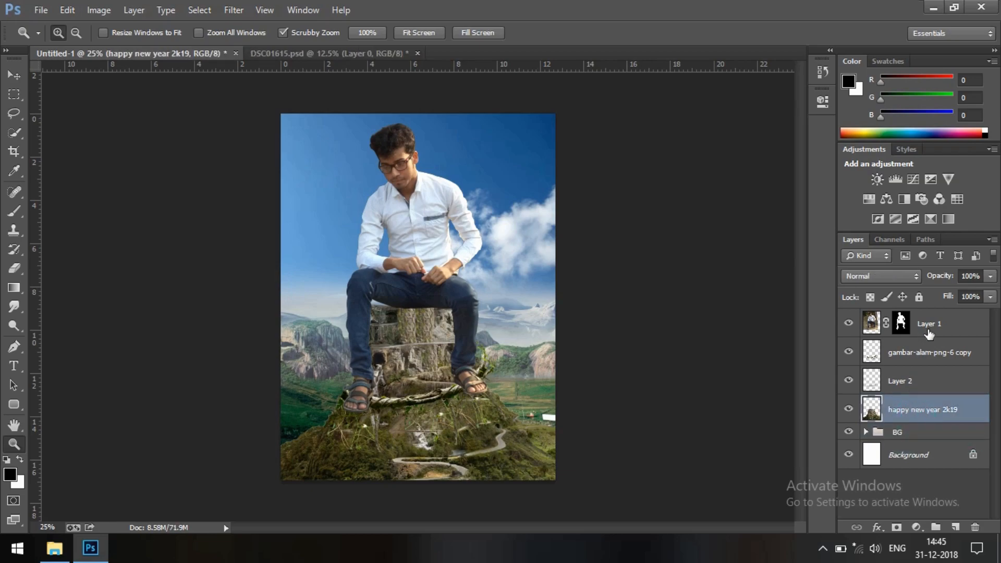
left_click(949, 334, "shift")
right_click(948, 334)
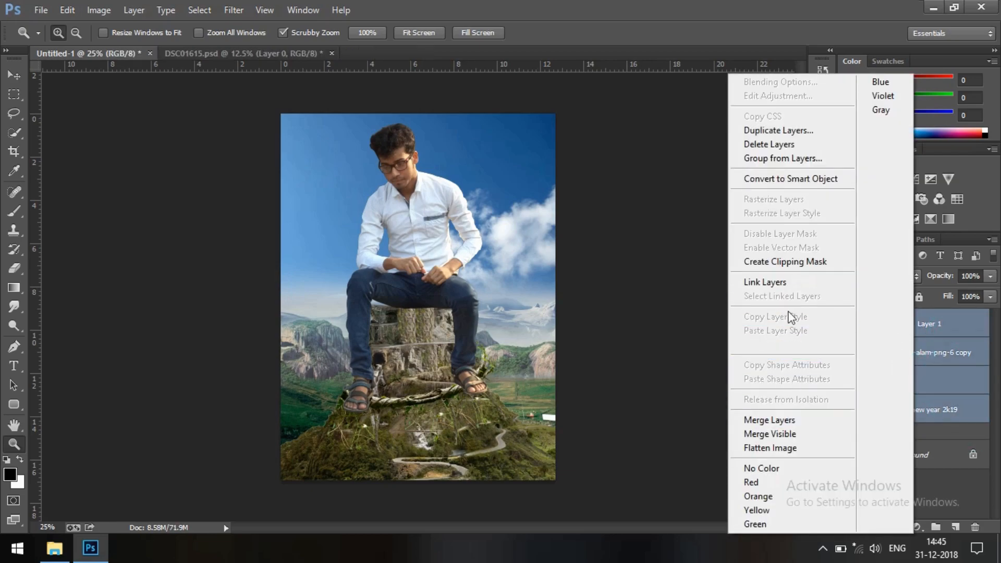
left_click(788, 158)
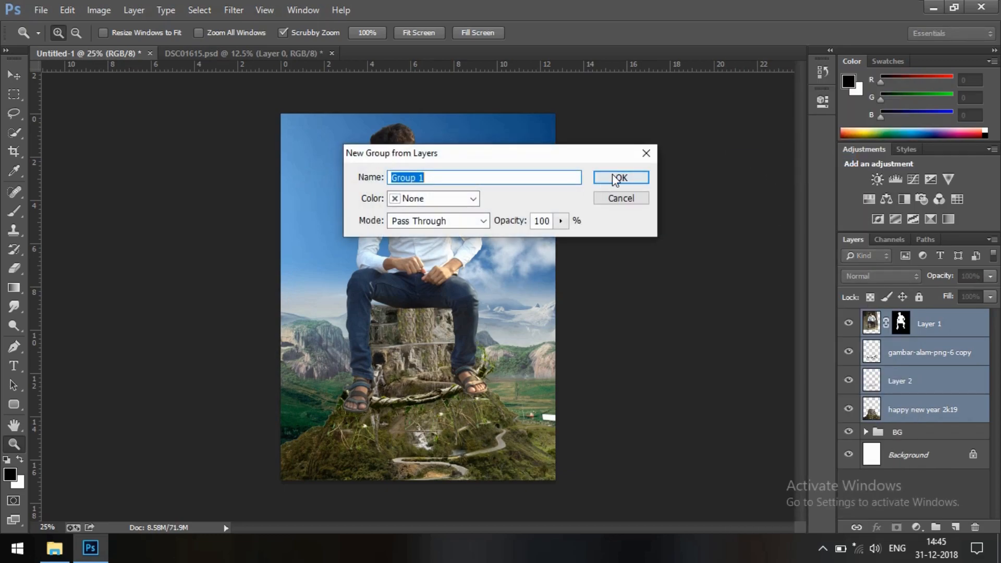
key("Return")
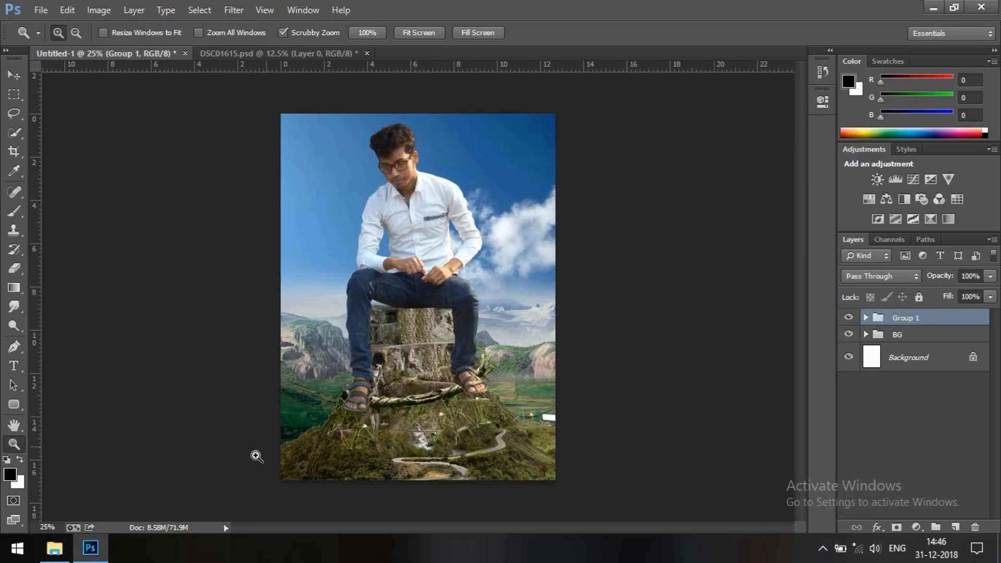
Place the gambar-alam-png-6 vine image scaled to about 30% across the right side of the mountain's base
left_click(54, 548)
left_click_drag(584, 259, 538, 495)
left_click_drag(509, 331, 531, 484)
left_click_drag(301, 373, 398, 431)
left_click_drag(500, 484, 481, 465)
left_click_drag(377, 412, 336, 387)
left_click(736, 34)
key("z")
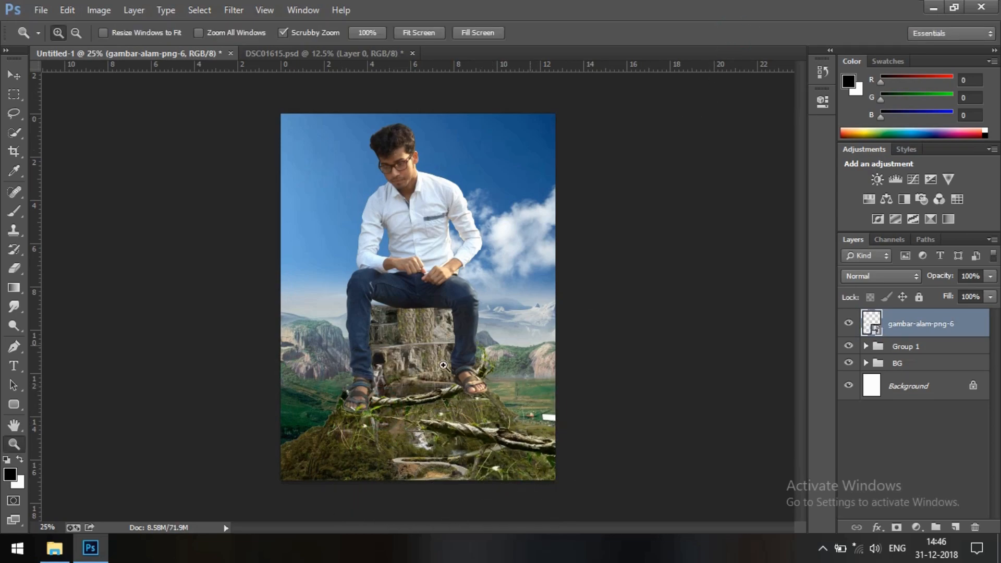
Duplicate the vine layer, flip the copy horizontally and position it across the opposite side of the mountain's base so both vines join
left_click(18, 68)
left_click_drag(510, 447, 389, 461)
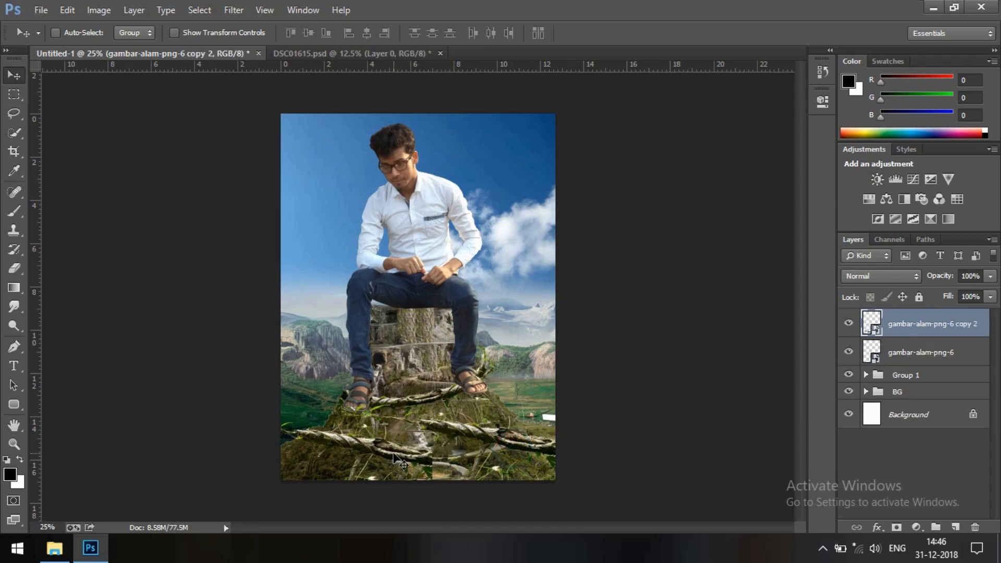
key("ctrl+t")
right_click(390, 439)
left_click(452, 402)
left_click_drag(381, 479, 452, 463)
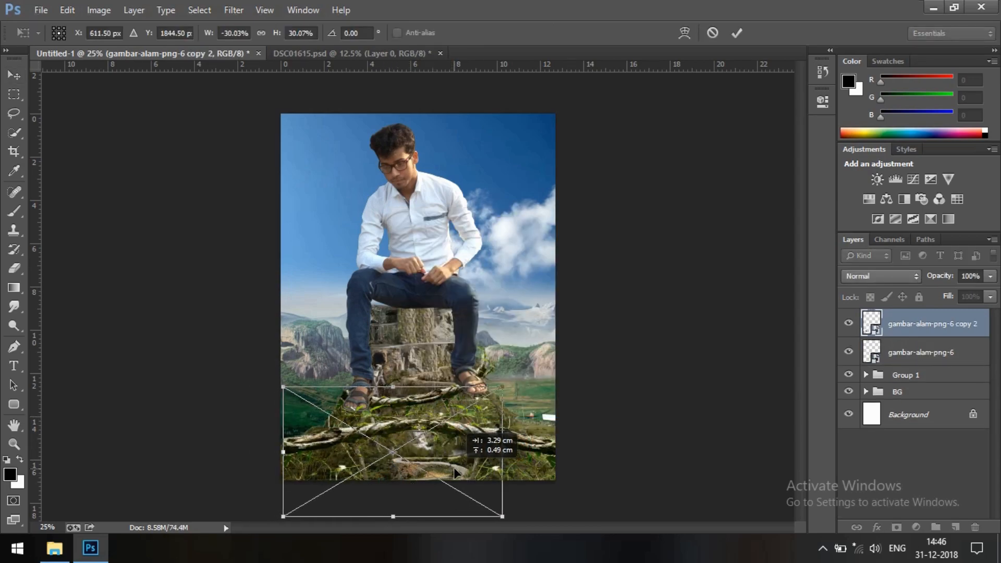
left_click(737, 33)
Rasterize the gambar-alam-png-6 copy 2 and gambar-alam-png-6 layers
left_click(934, 352, "shift")
right_click(933, 353)
left_click(787, 221)
Place the white-clouds image scaled to about 42% over the mountain's base and stack its layer beneath both vine layers
left_click(55, 557)
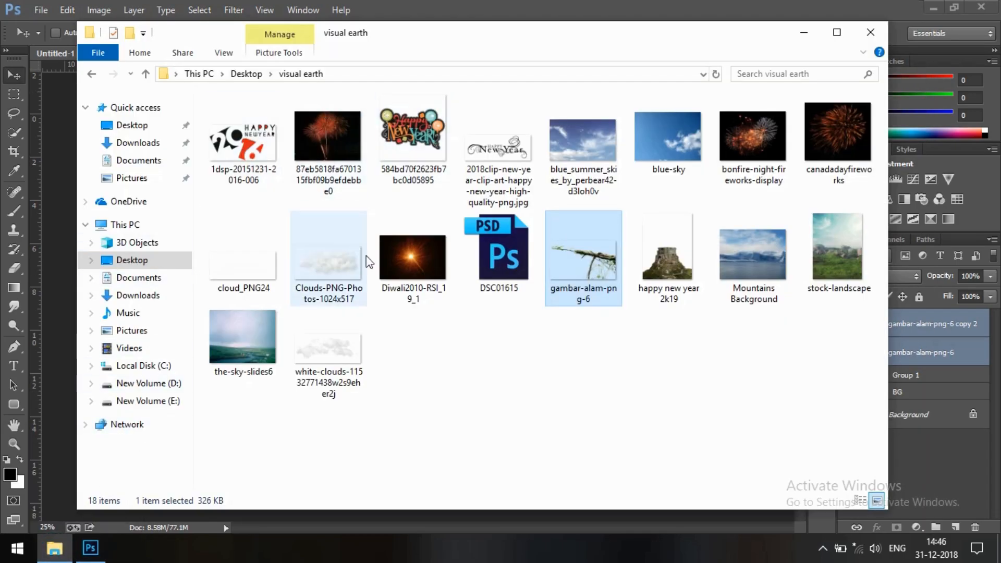
left_click_drag(335, 361, 63, 390)
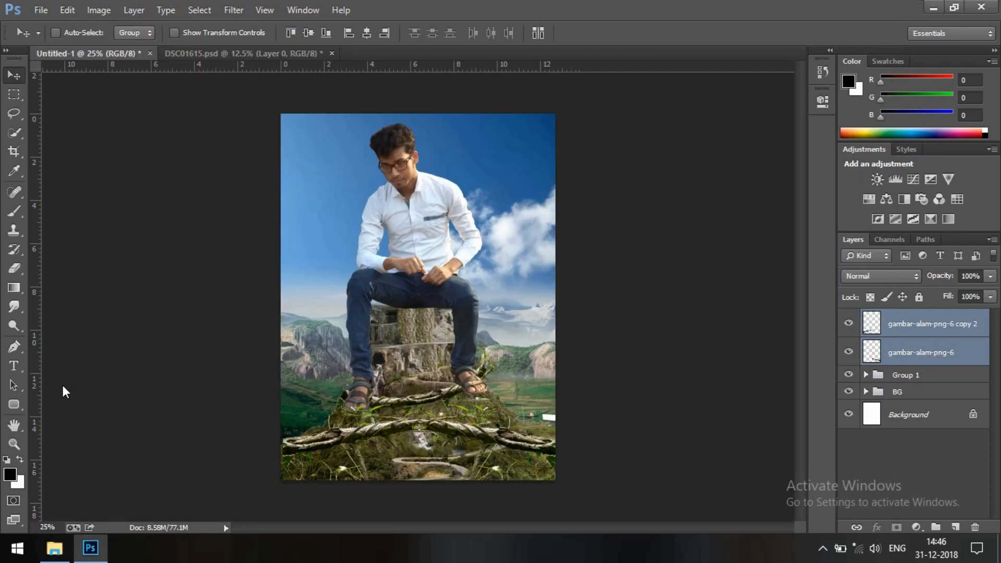
left_click_drag(450, 325, 419, 487)
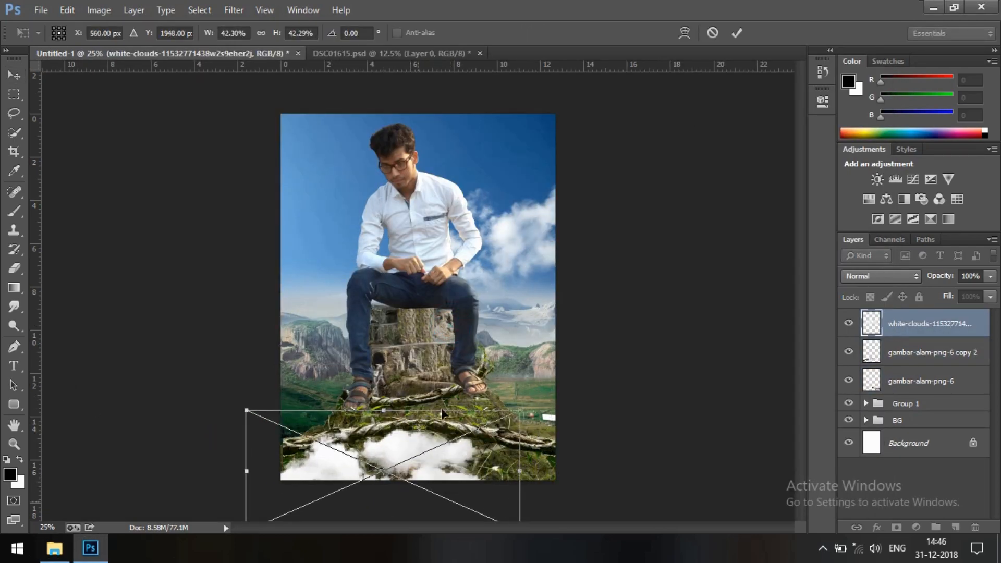
left_click(737, 34)
left_click_drag(910, 328, 914, 385)
left_click_drag(392, 464, 391, 445)
Place the cloud_PNG24 image scaled to about 31% and rotated about 6° over the right side of the mountain's base
left_click(54, 548)
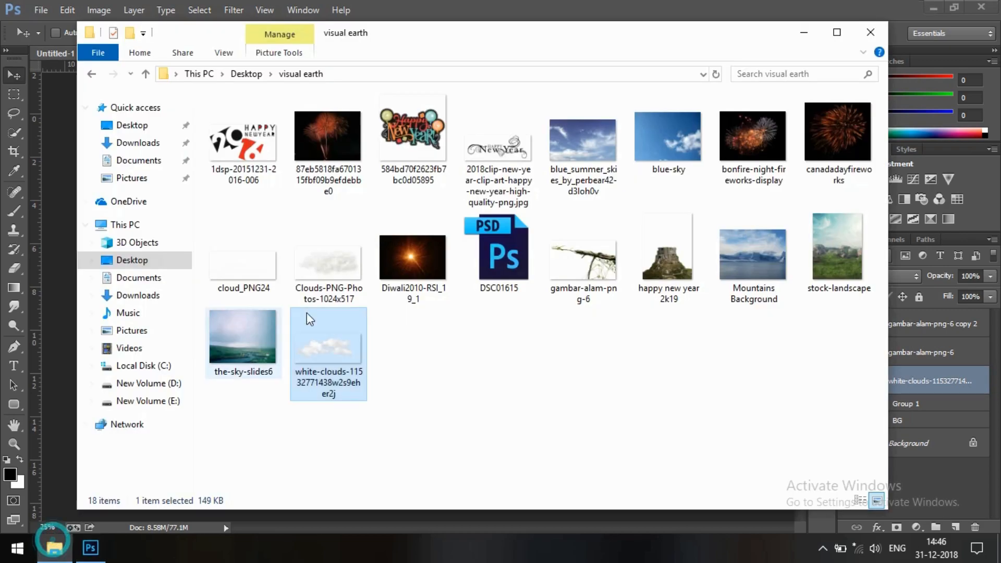
left_click_drag(239, 280, 57, 346)
left_click_drag(437, 320, 567, 441)
left_click_drag(738, 380, 737, 401)
mouse_move(585, 426)
left_mouse_down()
mouse_move(483, 438)
mouse_move(582, 452)
mouse_move(577, 439)
left_mouse_up()
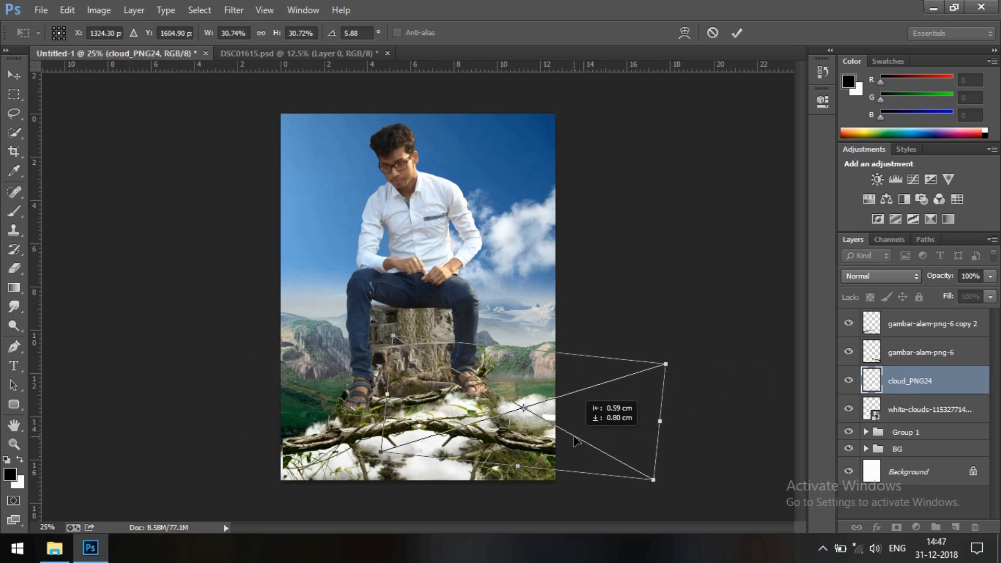
left_click(737, 33)
Place the Clouds-PNG-Photos-1024x517 image as mist around the man's foot on the right side of the mountain
left_click(66, 547)
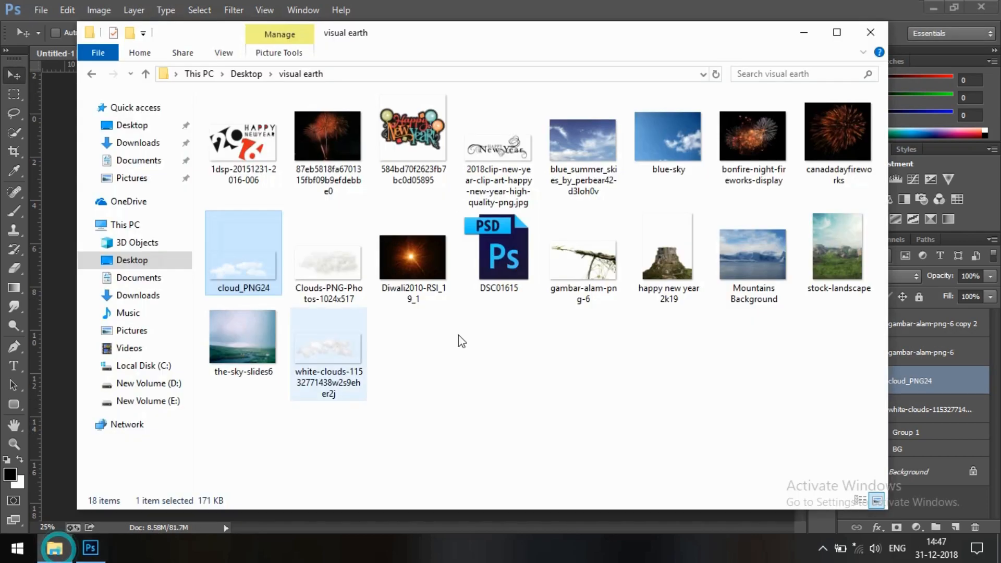
left_click(333, 285)
left_click_drag(334, 285, 188, 311)
left_click_drag(540, 356, 615, 434)
left_click(738, 33)
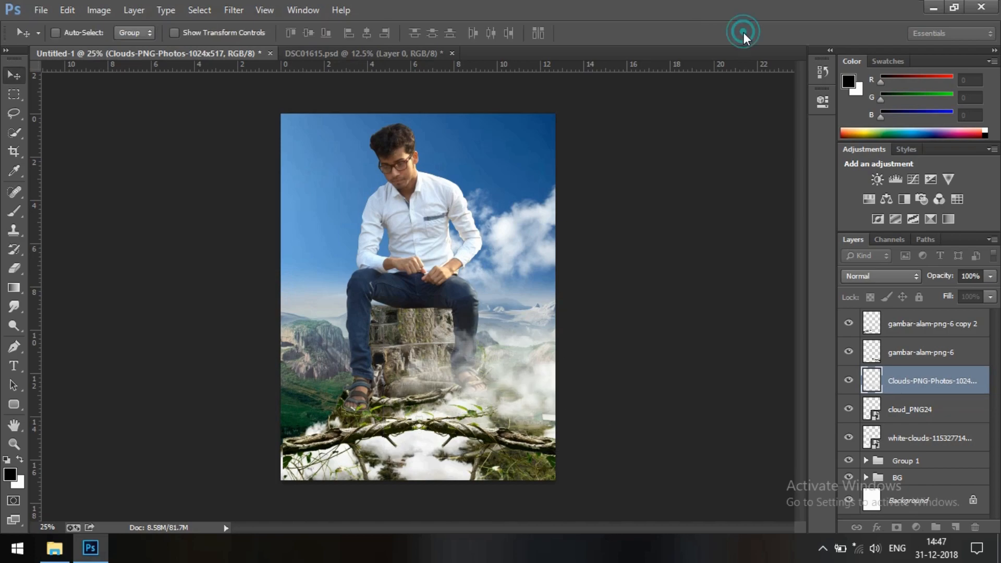
Rasterize the three cloud layers from Clouds-PNG-Photos-1024x517 down to white-clouds
left_click(931, 440, "shift")
right_click(931, 440)
left_click(793, 216)
Apply a Gaussian Blur with a 3.0-pixel radius to the cloud_PNG24 layer
left_click(898, 417)
left_click(849, 410)
left_click(849, 411)
left_click(850, 411)
left_click(849, 411)
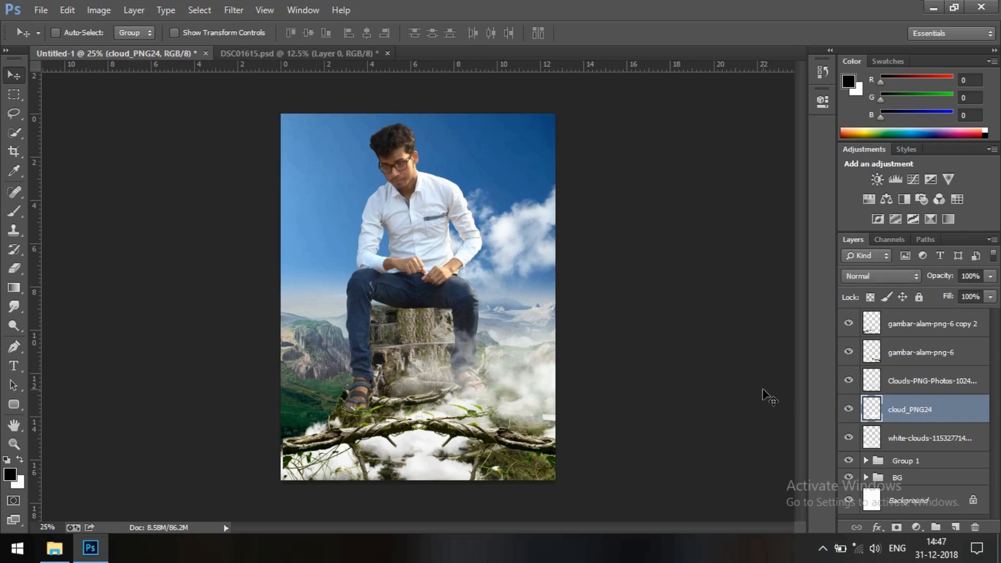
left_click(233, 10)
mouse_move(291, 167)
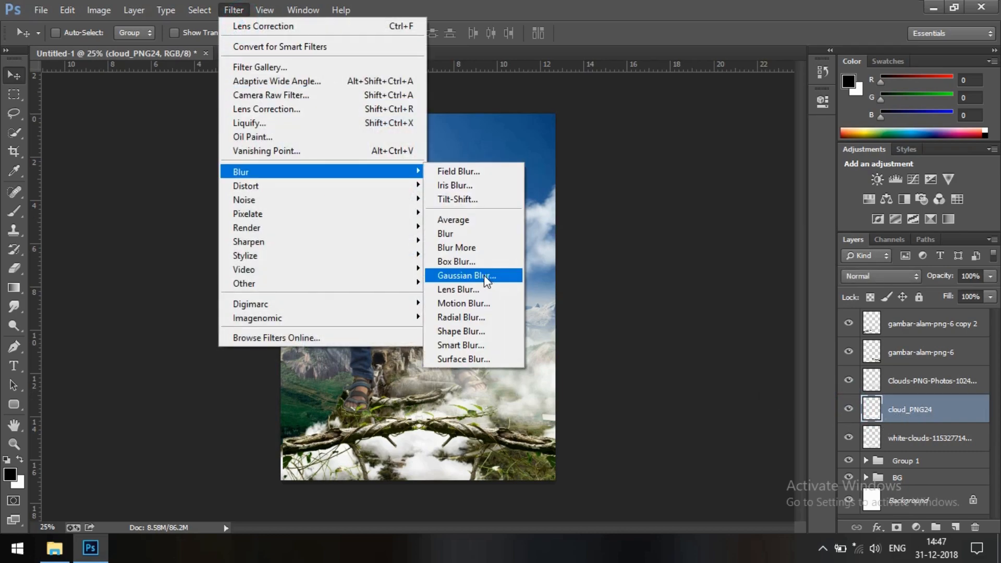
left_click(484, 274)
left_click_drag(653, 360, 648, 361)
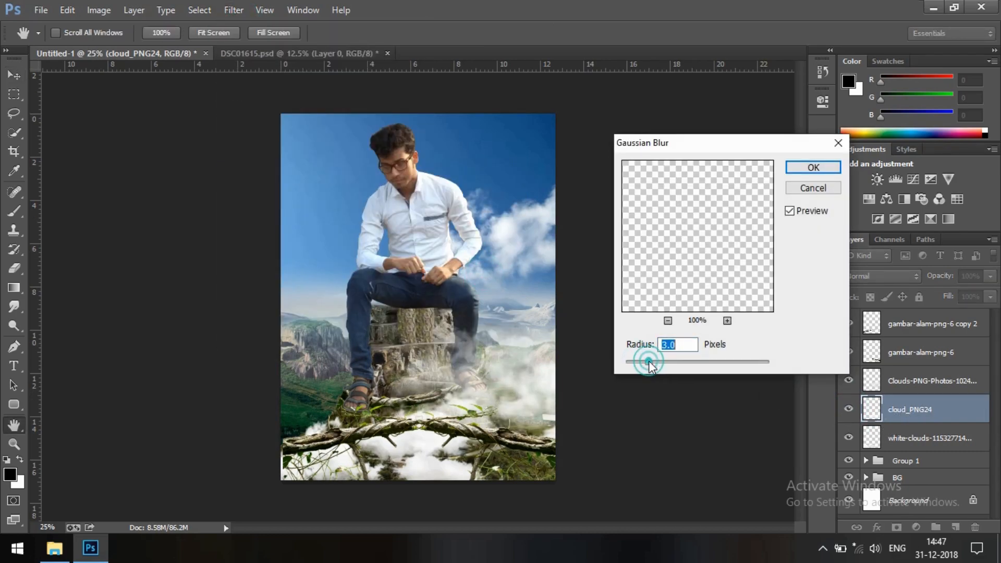
left_click(813, 167)
Apply a stronger Gaussian Blur to the white-clouds layer to soften the clouds at the mountain's base
key("alt+bracketleft")
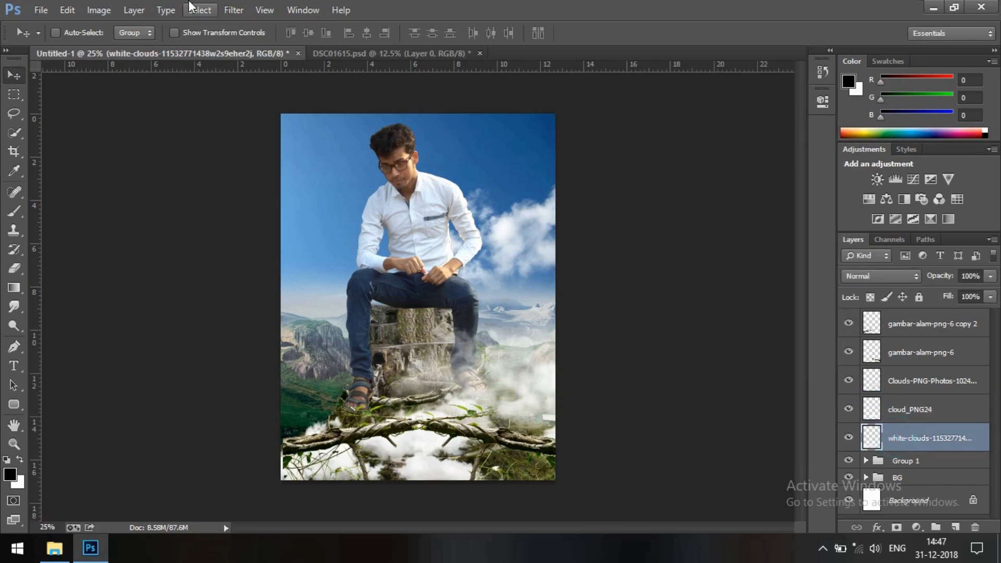
left_click(233, 10)
mouse_move(247, 166)
left_click(453, 276)
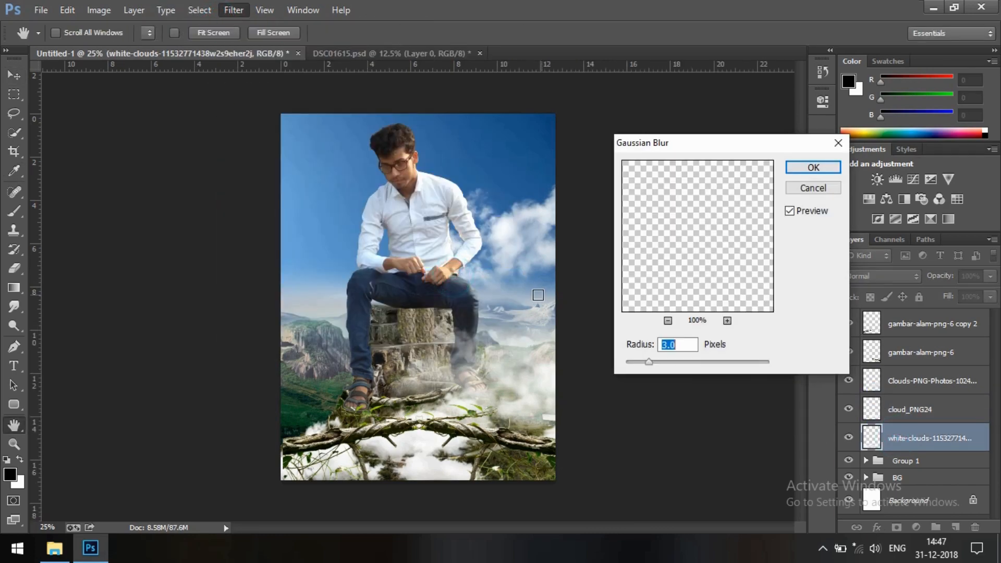
left_click_drag(681, 364, 693, 364)
left_click(808, 163)
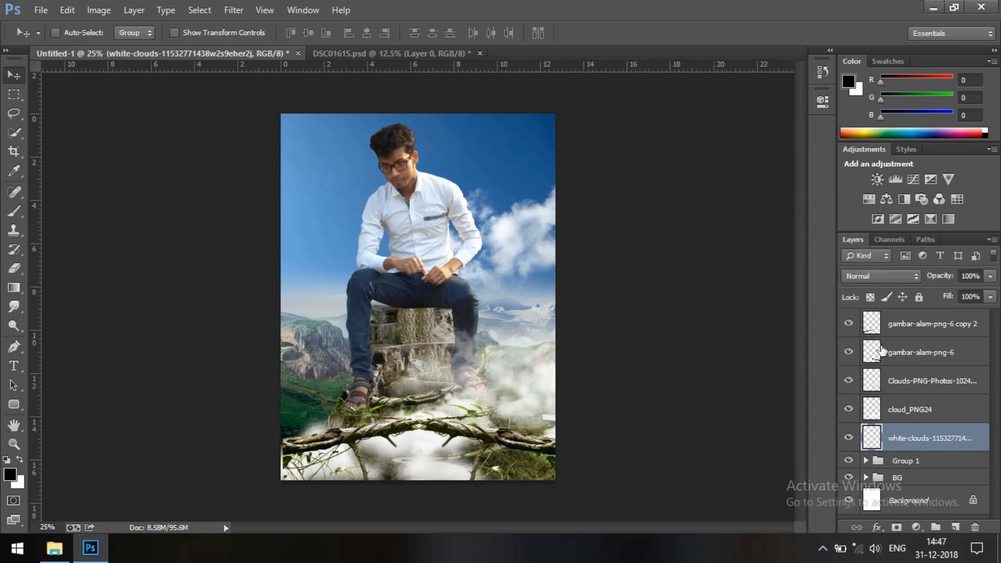
Merge the gambar-alam-png-6 copy, Layer 2 and happy new year 2k19 layers inside Group 1 into one layer
left_click(14, 443)
left_click(404, 397)
right_click(421, 291)
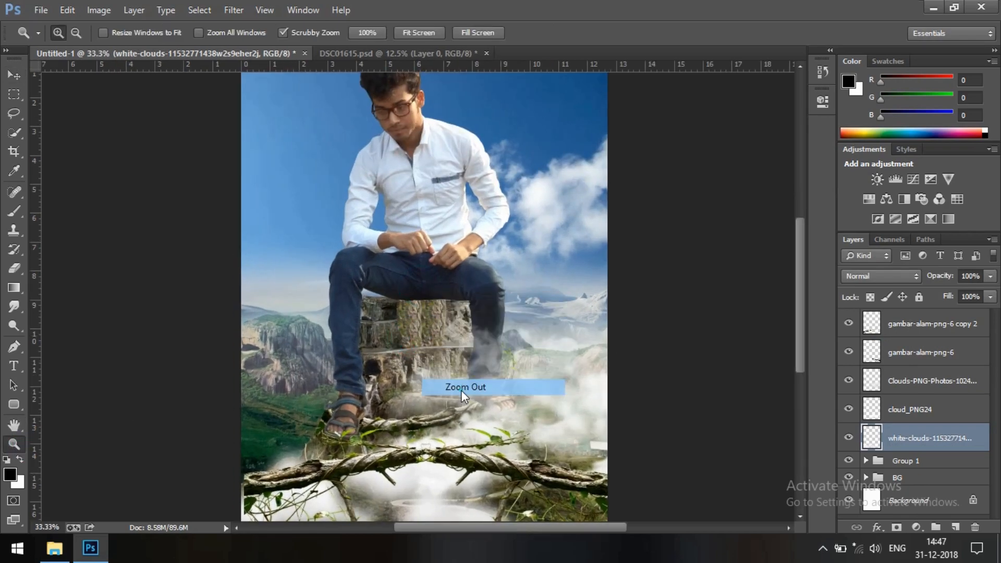
left_click(464, 449)
left_click(865, 461)
scroll(886, 417, "down", 3)
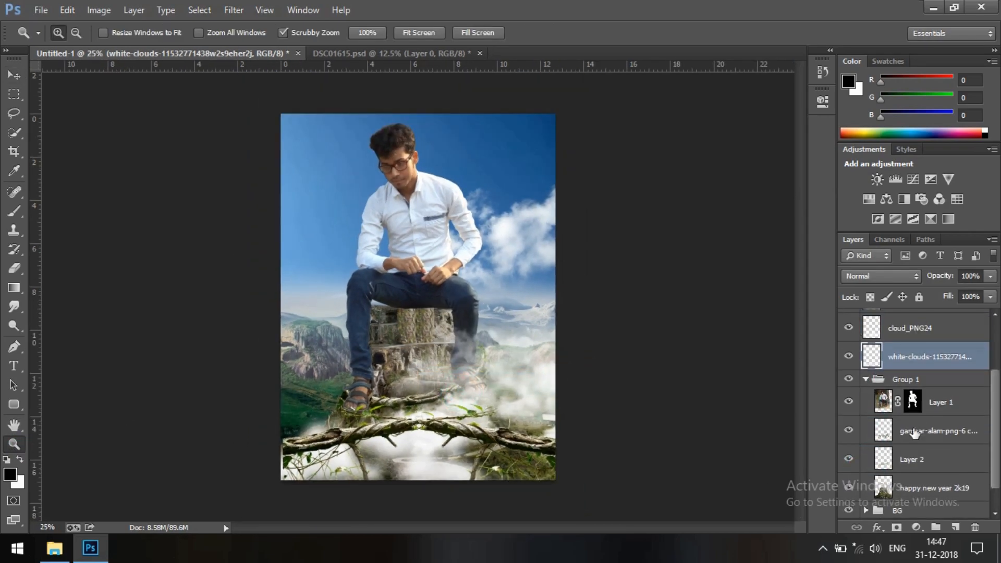
left_click(924, 431)
left_click(926, 489, "shift")
right_click(925, 488)
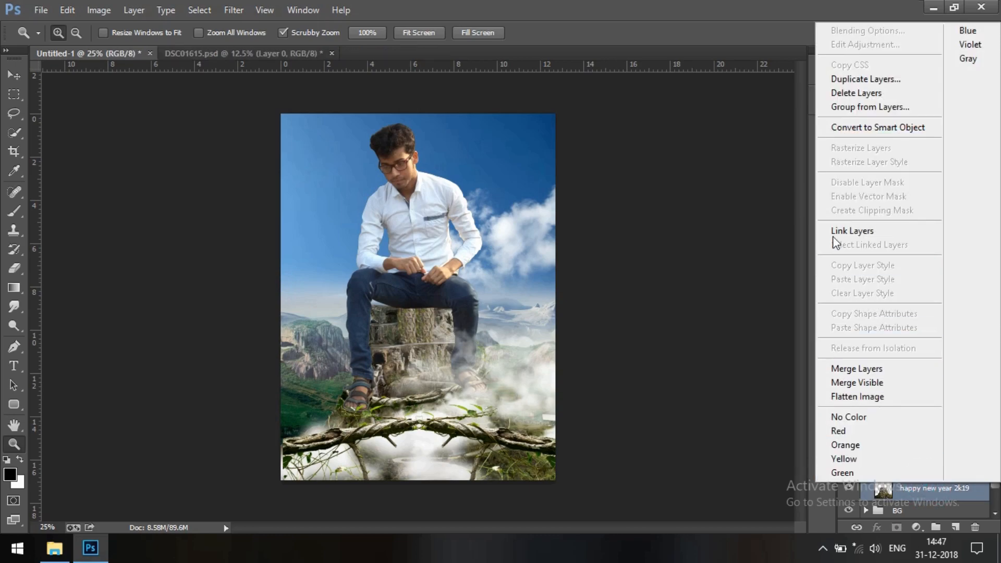
left_click(868, 420)
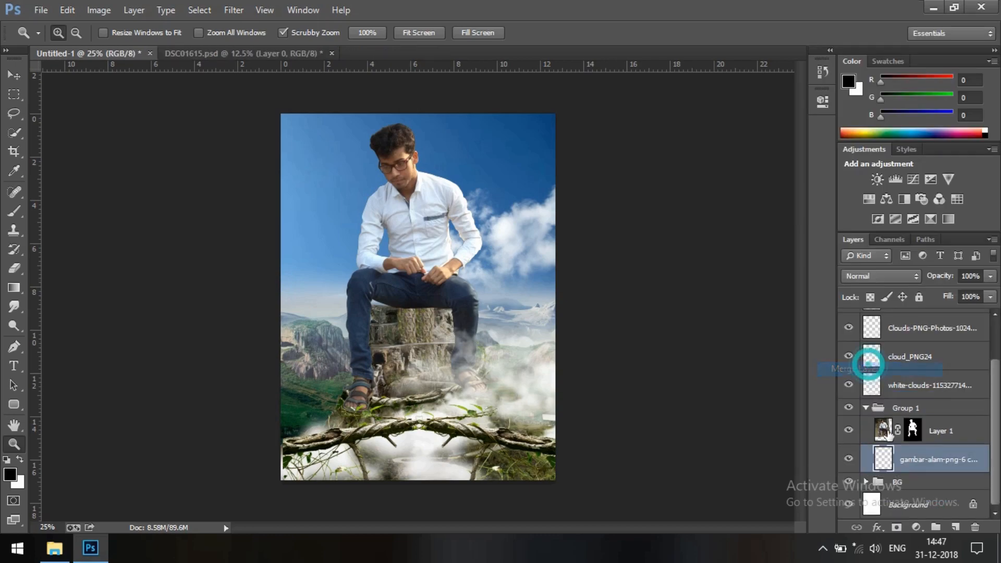
left_click(849, 459)
left_click(850, 459)
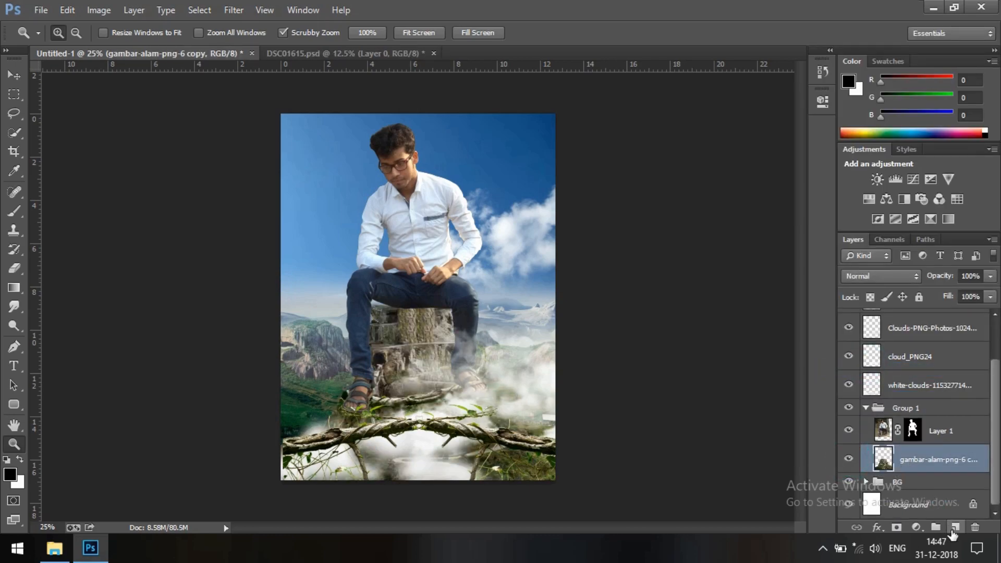
Add a layer beneath Layer 1 and paint a black shadow under the man's thighs on the rock, using a size 60 brush at 39% opacity
left_click(955, 527)
left_click(14, 211)
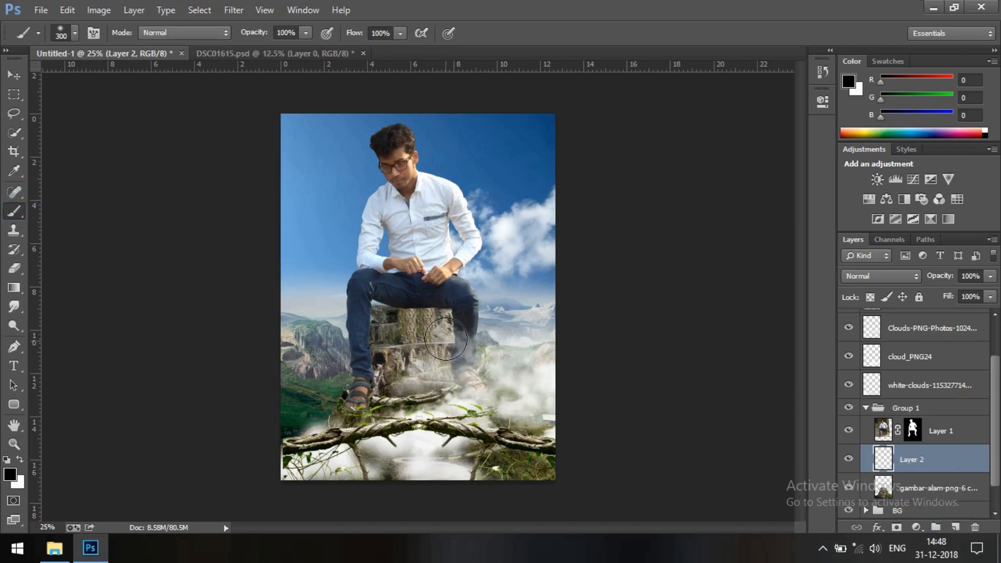
key("ctrl+plus")
key("ctrl+plus")
left_click_drag(244, 36, 199, 39)
key("bracketleft")
left_click_drag(410, 321, 420, 319)
left_click_drag(407, 317, 439, 314)
left_click_drag(440, 313, 366, 309)
left_click_drag(367, 313, 447, 316)
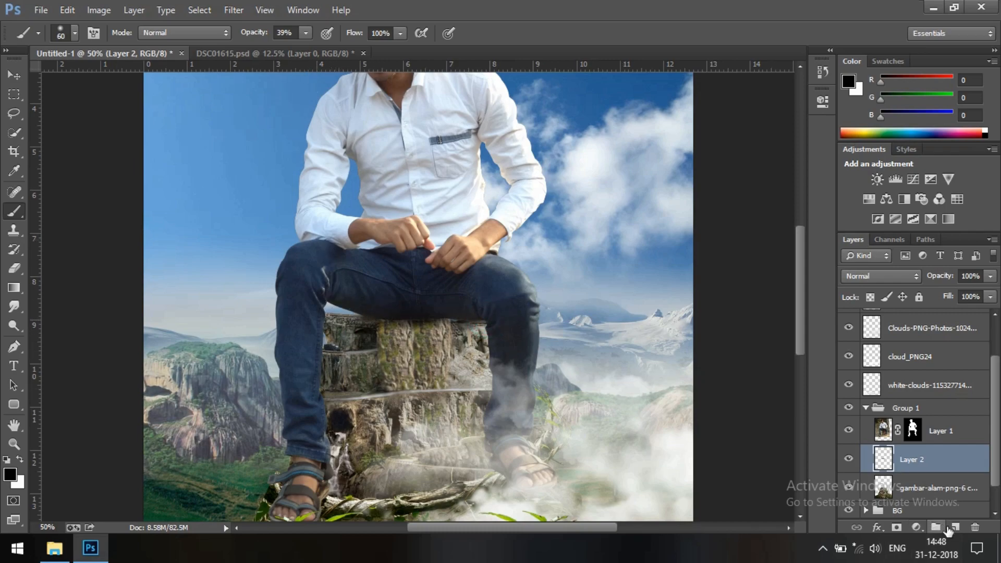
Add another layer and paint soft black shading over the rock between the legs with a 16% opacity brush enlarged to 175
left_click(950, 527)
key("1")
key("6")
mouse_move(331, 367)
left_mouse_down()
mouse_move(325, 338)
mouse_move(352, 376)
mouse_move(434, 350)
mouse_move(381, 333)
mouse_move(458, 331)
mouse_move(484, 343)
mouse_move(475, 319)
left_mouse_up()
key("bracketright")
key("bracketright")
left_click_drag(467, 373, 358, 361)
key("space")
left_click_drag(492, 414, 512, 267)
mouse_move(354, 296)
left_mouse_down()
mouse_move(332, 407)
mouse_move(354, 303)
mouse_move(350, 247)
mouse_move(315, 382)
left_mouse_up()
left_click_drag(380, 207, 451, 173)
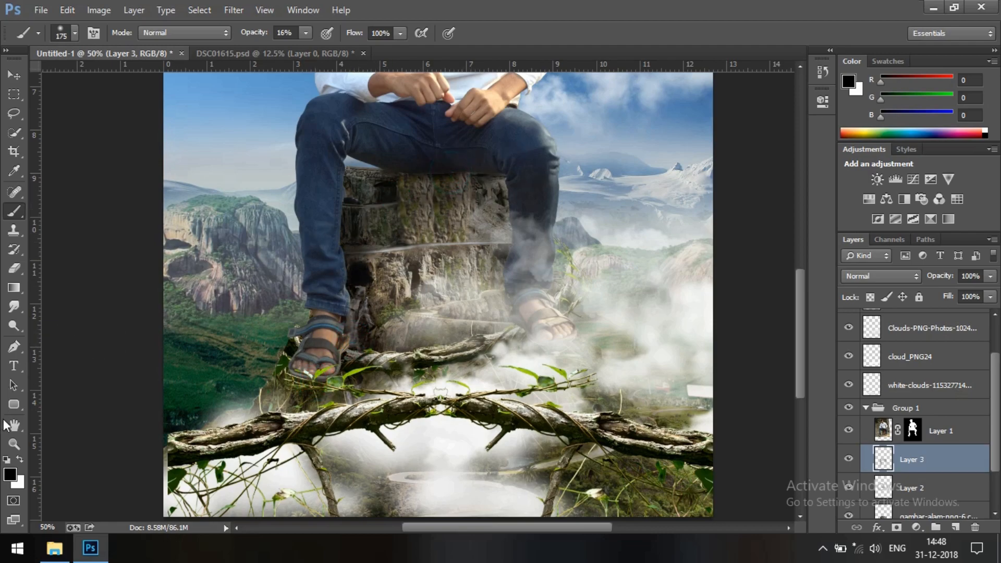
Examine the shaded rock and clouds in the full composite, and collapse Group 1
left_click(14, 444)
right_click(414, 238)
left_click(461, 332)
right_click(430, 264)
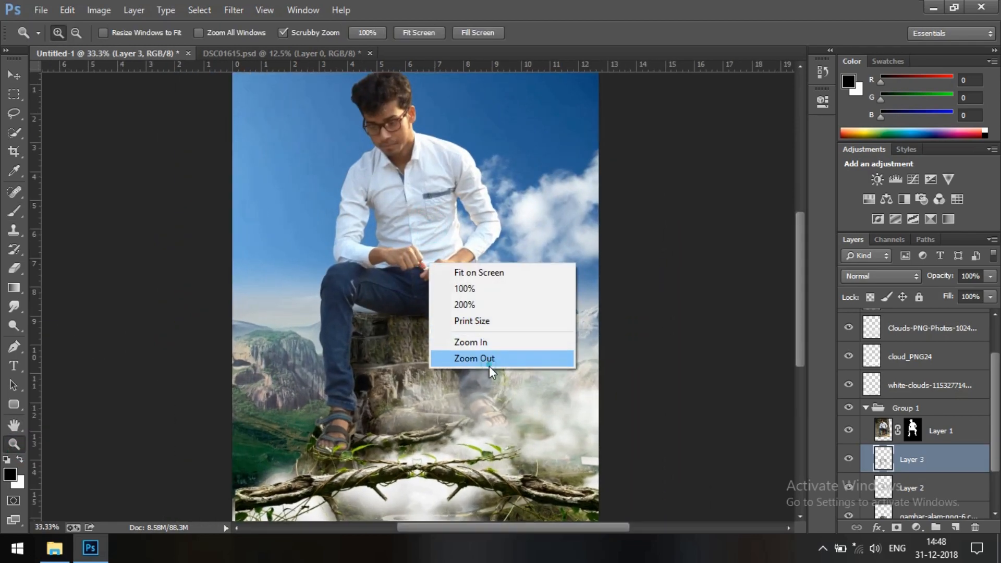
left_click(489, 365)
right_click(443, 316)
left_click(500, 414)
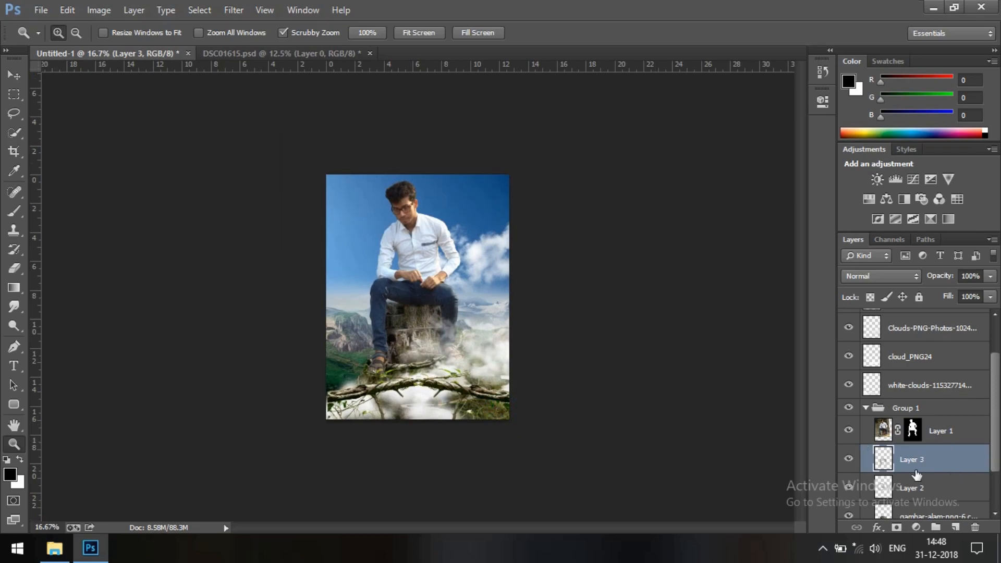
left_click(383, 241)
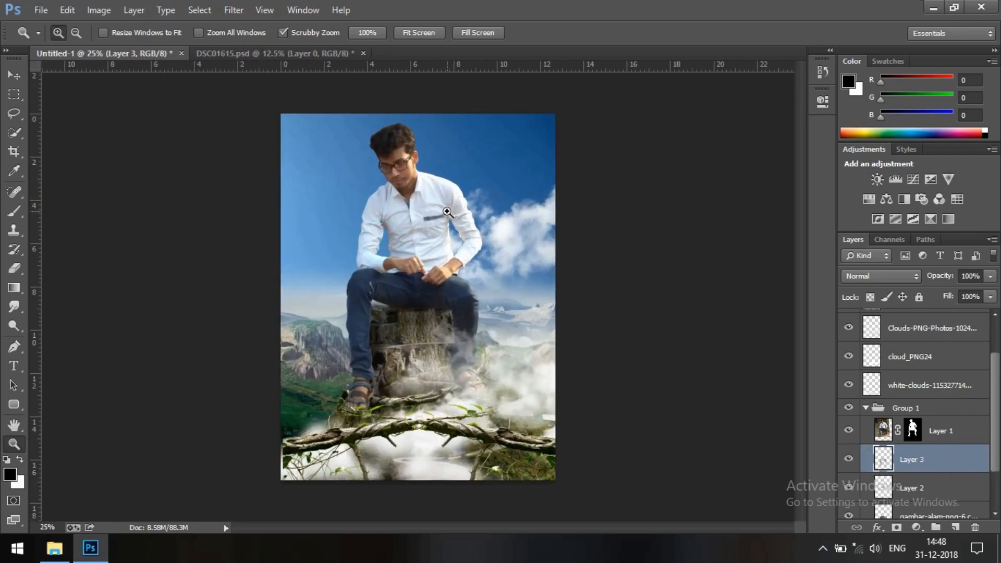
left_click(866, 408)
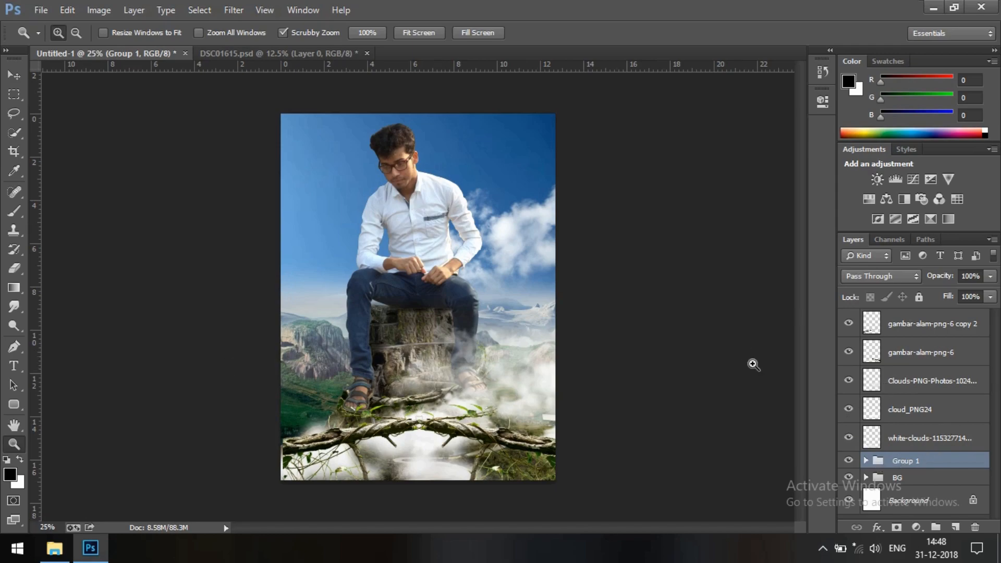
left_click(490, 255)
right_click(487, 208)
left_click(523, 308)
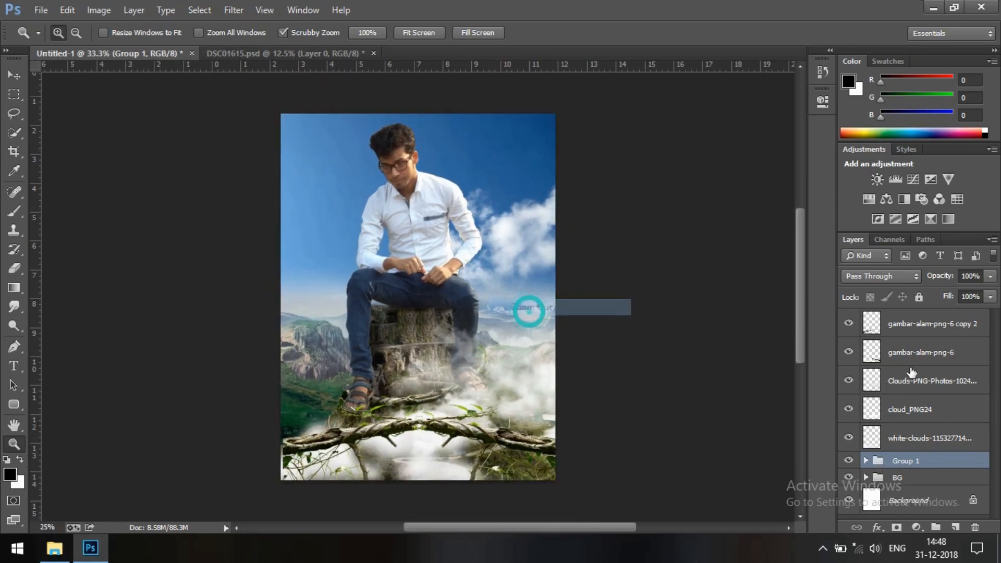
left_click(918, 356)
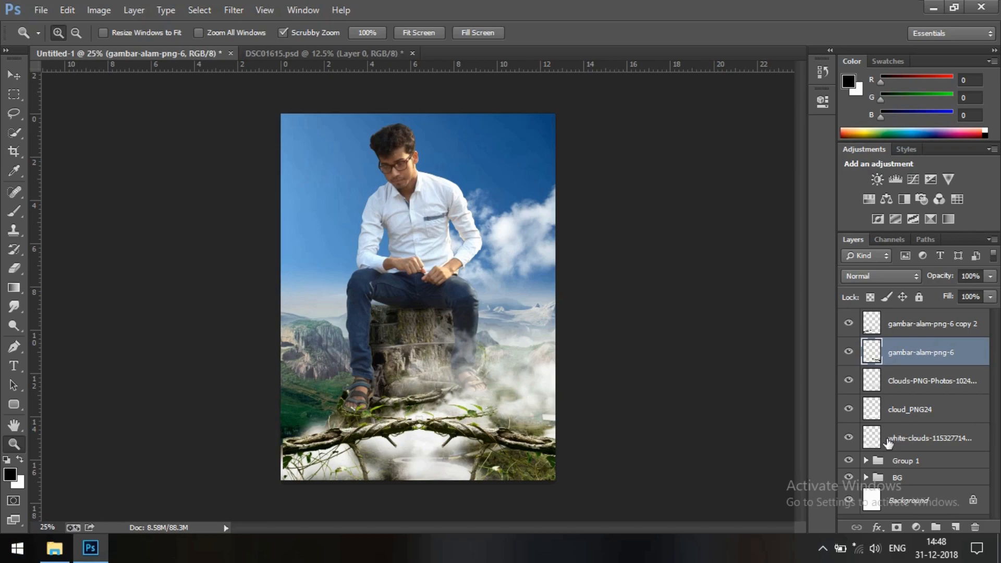
left_click(875, 326)
Place the cloud_PNG24 image above the BG group, scaled to about 26% and positioned in the sky left of the man
left_click(905, 477)
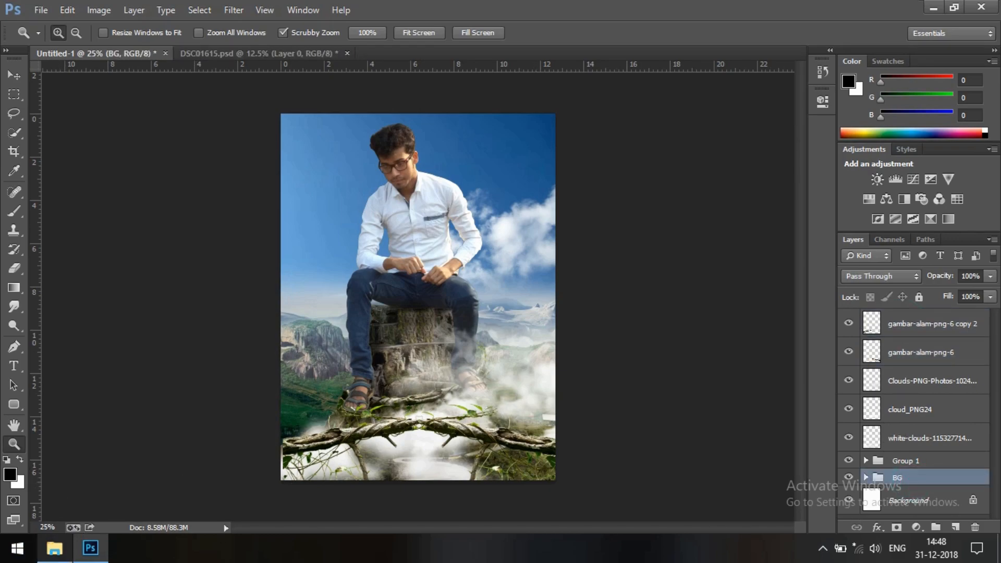
left_click(55, 548)
left_click_drag(270, 280, 57, 292)
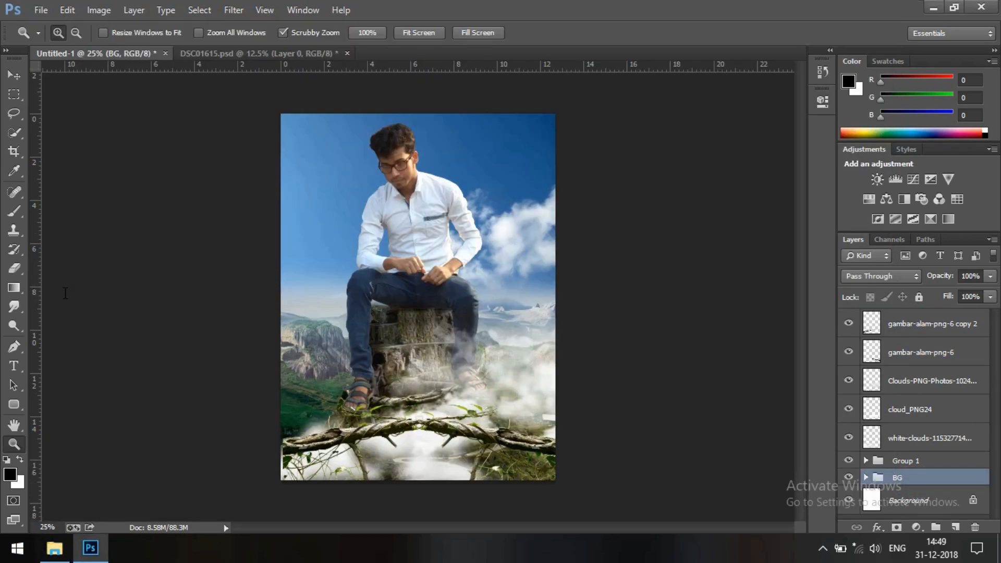
left_click_drag(533, 329, 402, 251)
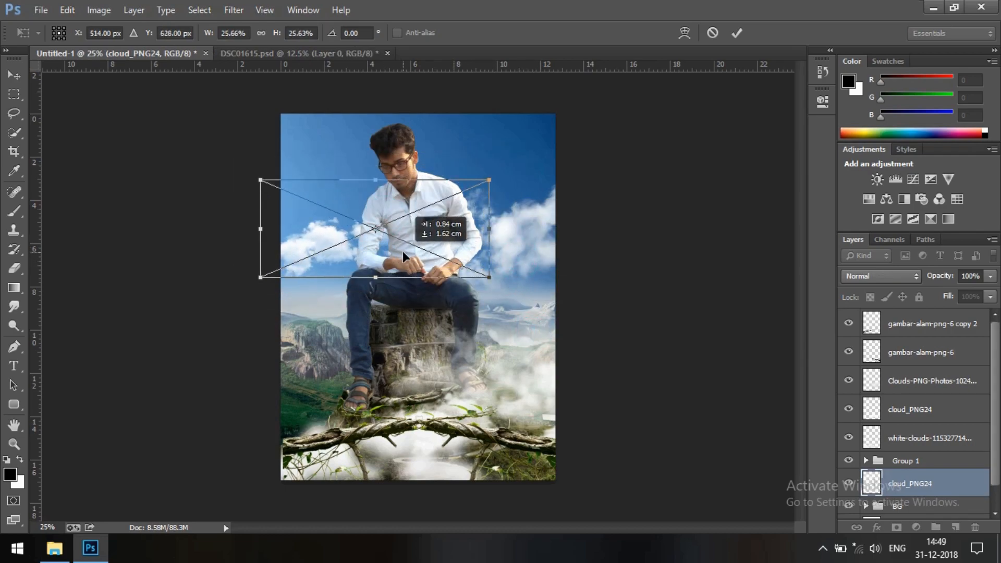
left_click(737, 33)
Place the white-clouds image behind the man, scaled to about 28%, in the sky right of his shoulder
left_click(57, 548)
left_click_drag(328, 348, 556, 199)
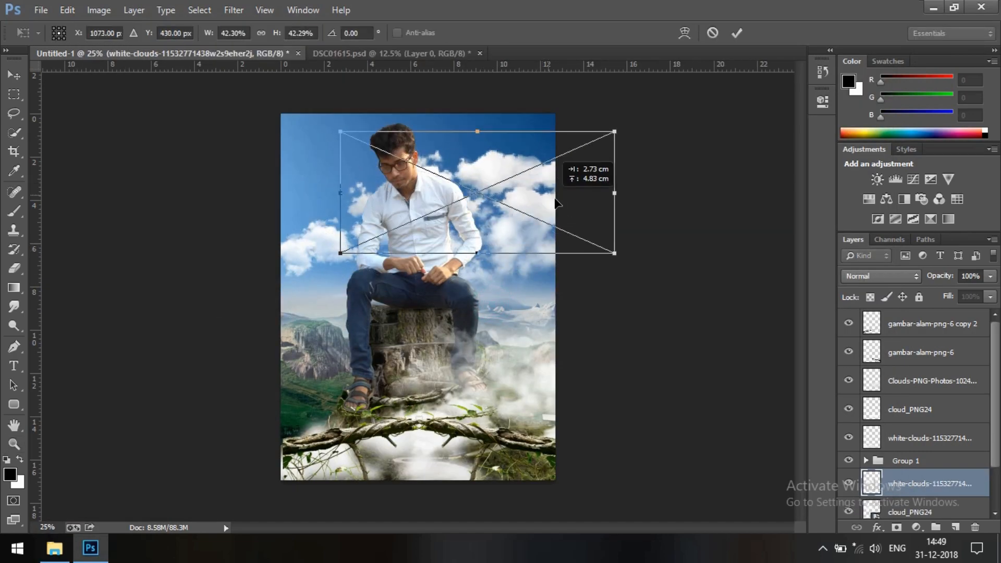
left_click_drag(340, 130, 435, 155)
left_click_drag(491, 201, 424, 177)
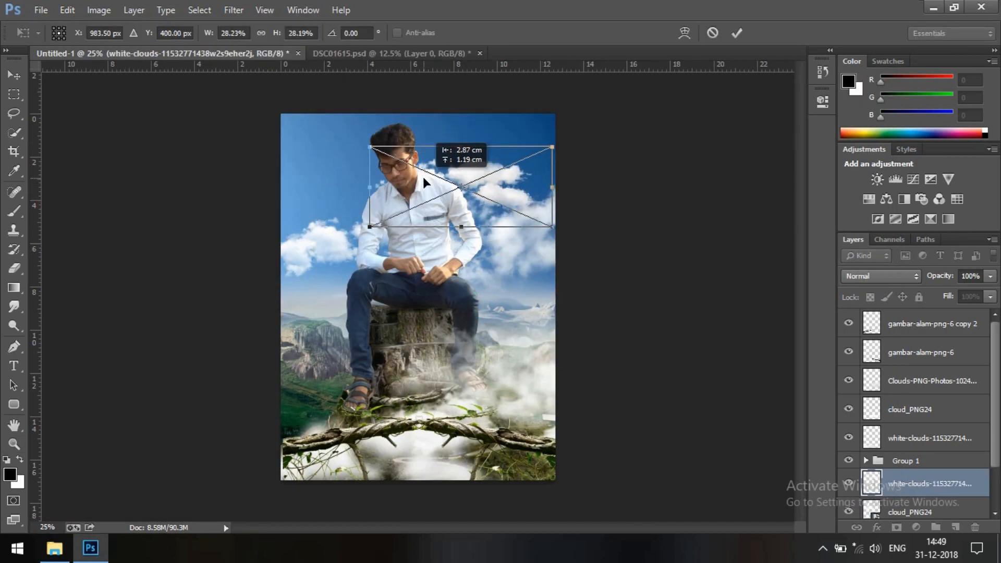
left_click(736, 33)
key("z")
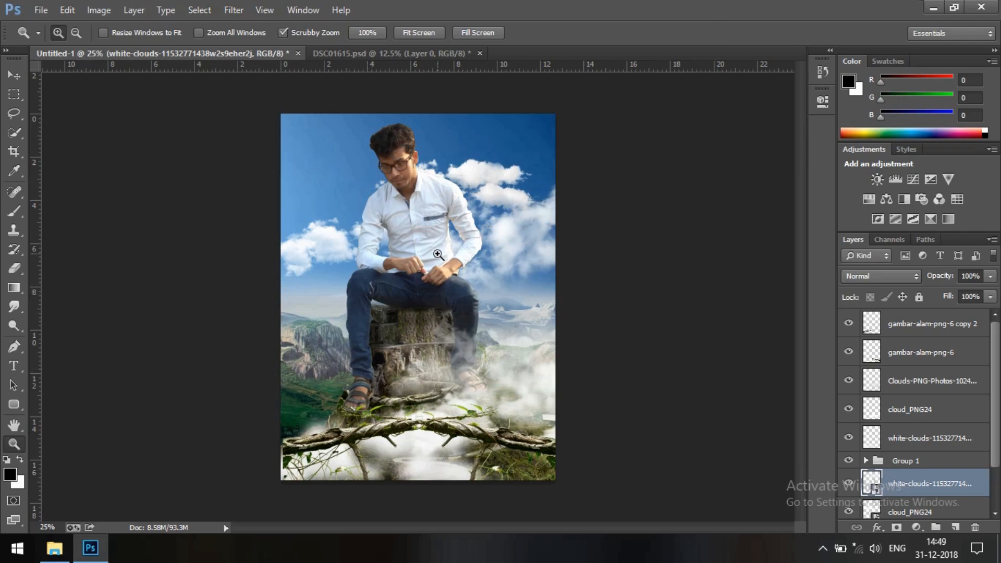
Rasterize the white-clouds and cloud_PNG24 sky layers located between Group 1 and the BG group
left_click(438, 254)
right_click(462, 219)
left_click(496, 315)
right_click(406, 309)
left_click(468, 404)
left_click(468, 408)
scroll(896, 440, "down", 2)
left_click(905, 459, "ctrl")
right_click(906, 459)
left_click(749, 221)
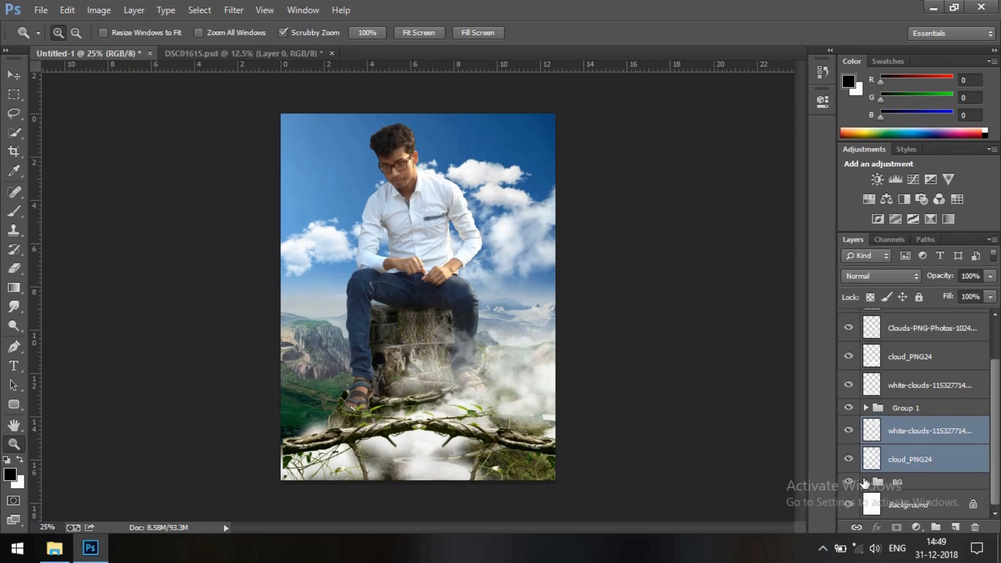
Expand Group 1 and apply the Camera Raw Filter to its gambar-alam-png-6 copy mountain layer with Clarity +27
left_click(866, 409)
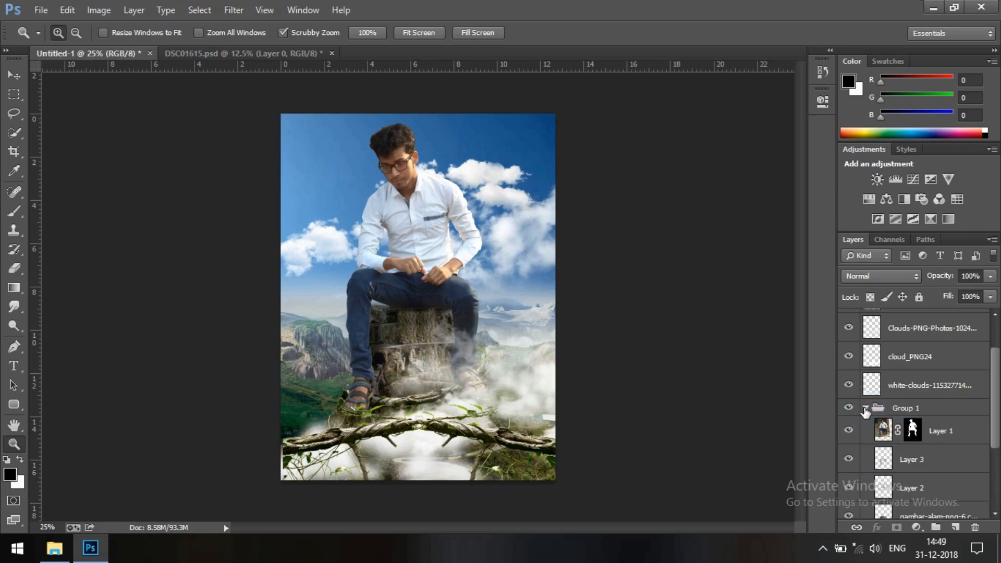
scroll(865, 412, "down", 3)
left_click(887, 431)
left_click(231, 10)
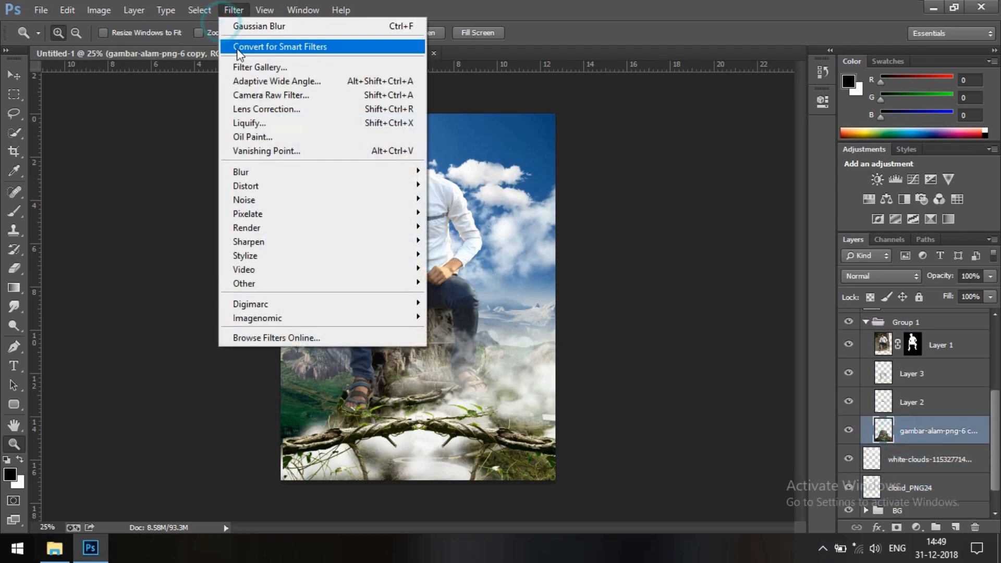
left_click(271, 95)
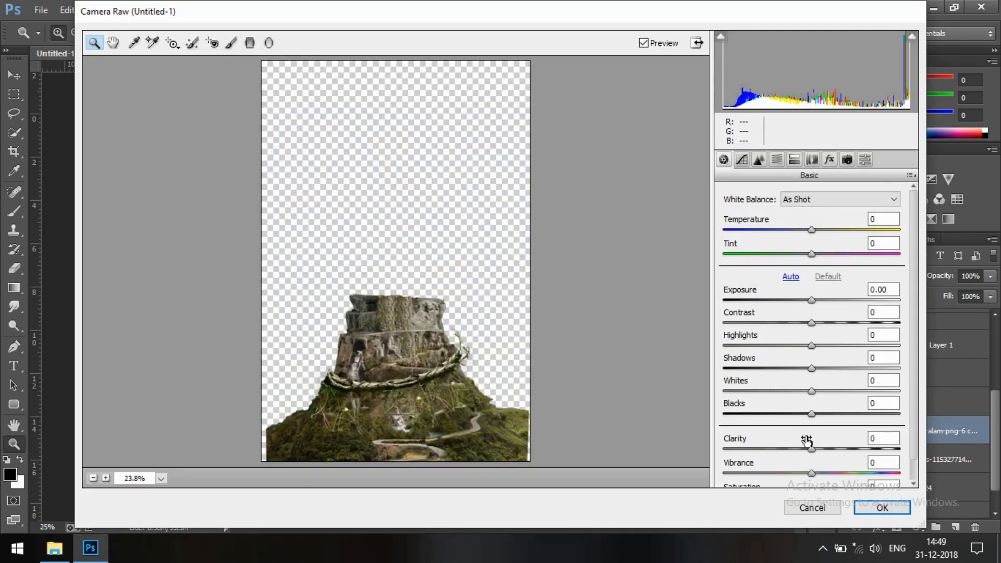
left_click_drag(811, 449, 836, 450)
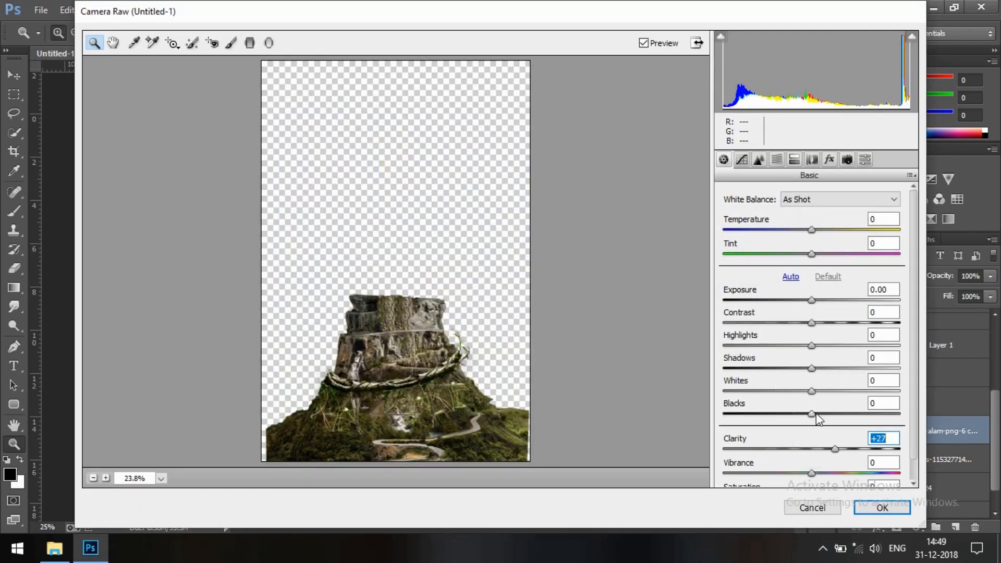
left_click(878, 509)
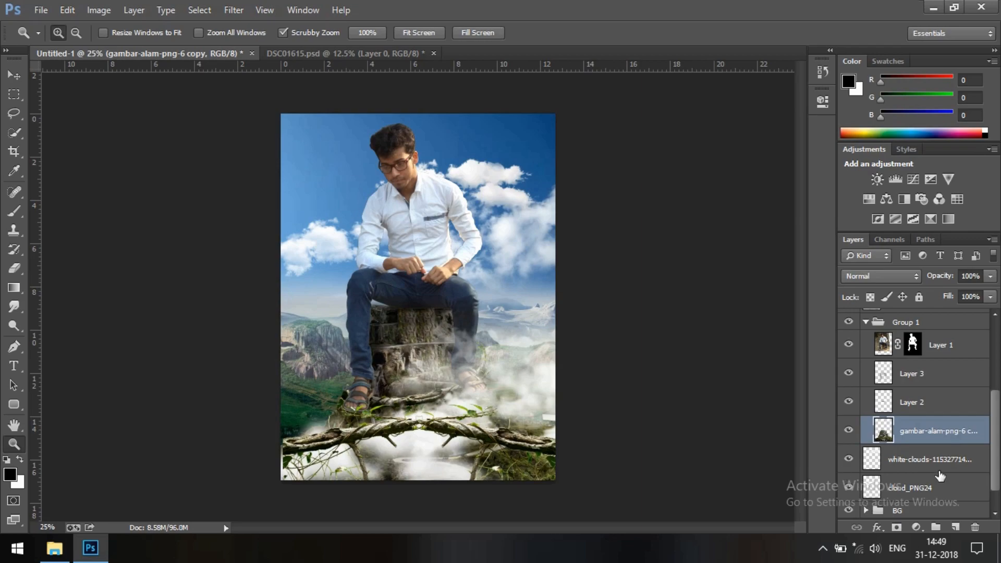
Expand the BG group and apply the Camera Raw Filter to the blue-sky layer with Clarity +47 and Blacks -18
scroll(881, 490, "down", 1)
left_click(866, 483)
scroll(887, 459, "down", 2)
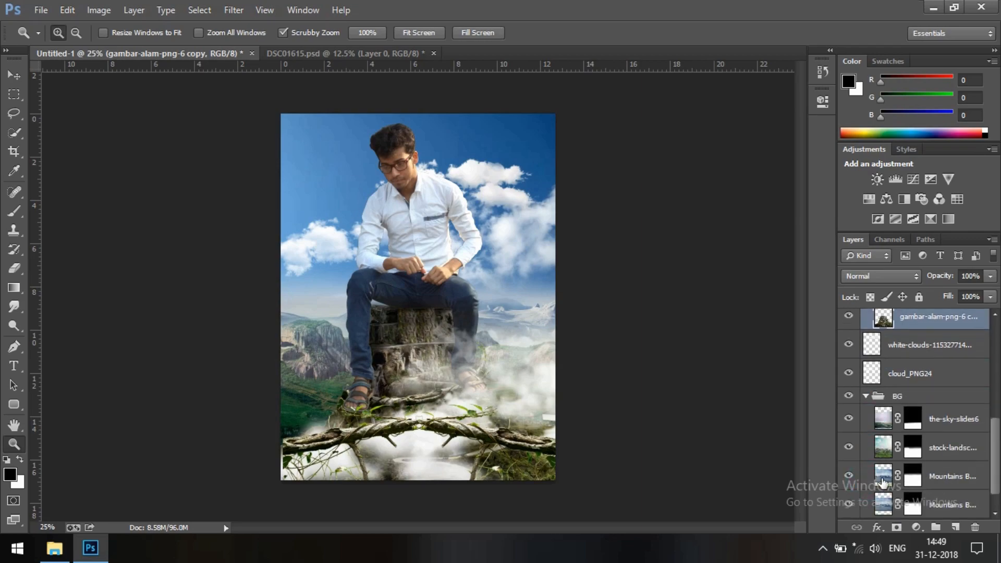
left_click(887, 476)
left_click(234, 9)
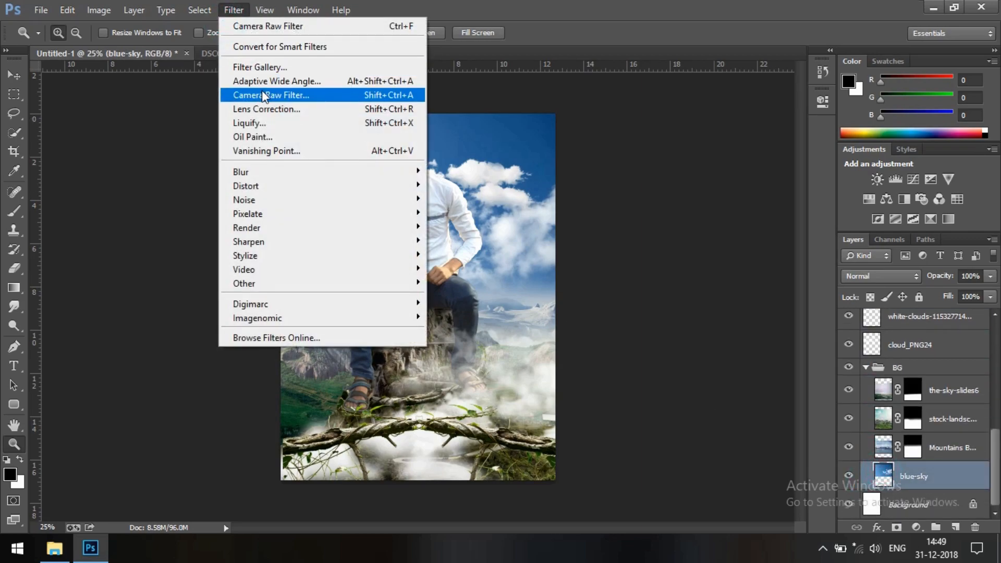
left_click(262, 92)
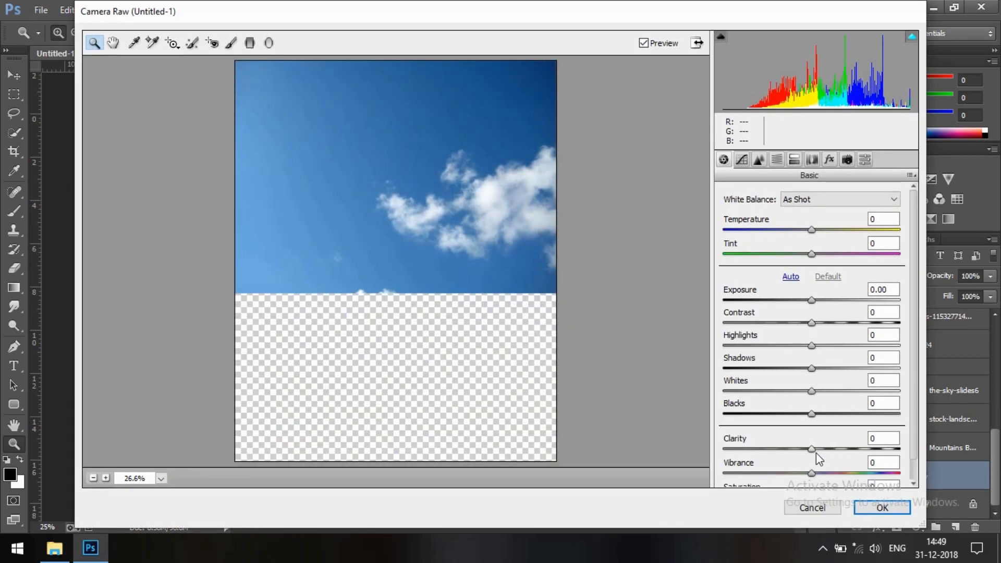
left_click_drag(811, 449, 853, 449)
left_click_drag(811, 413, 802, 413)
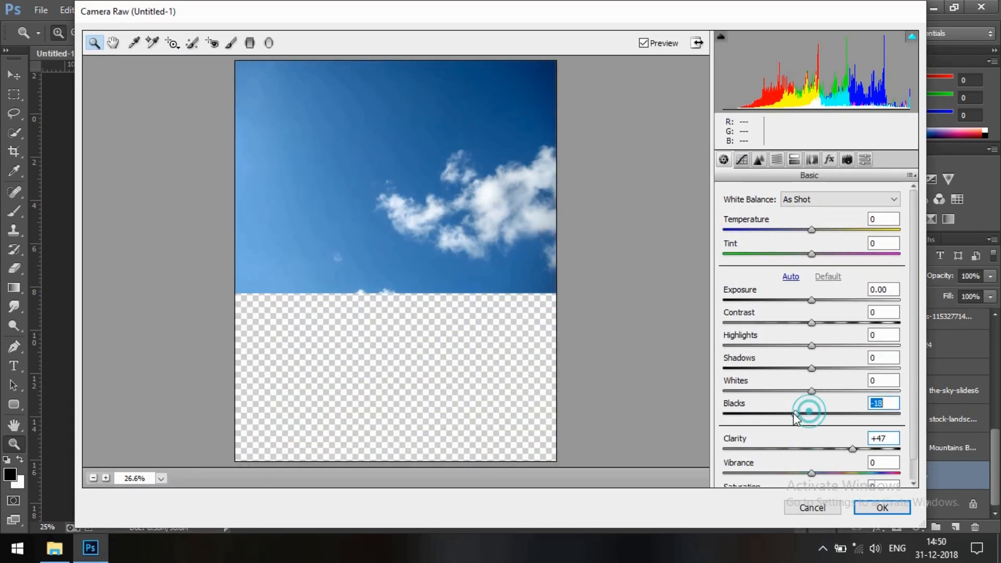
left_click(882, 507)
Apply the Camera Raw Filter to the Mountains Background layer with Clarity +55 and Blacks -7
left_click(886, 454)
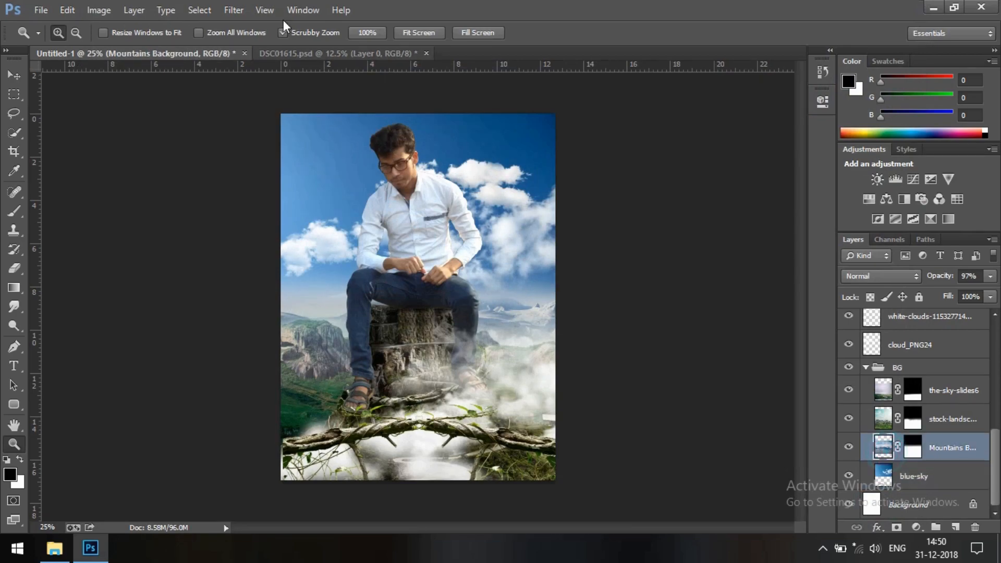
left_click(239, 9)
left_click(292, 94)
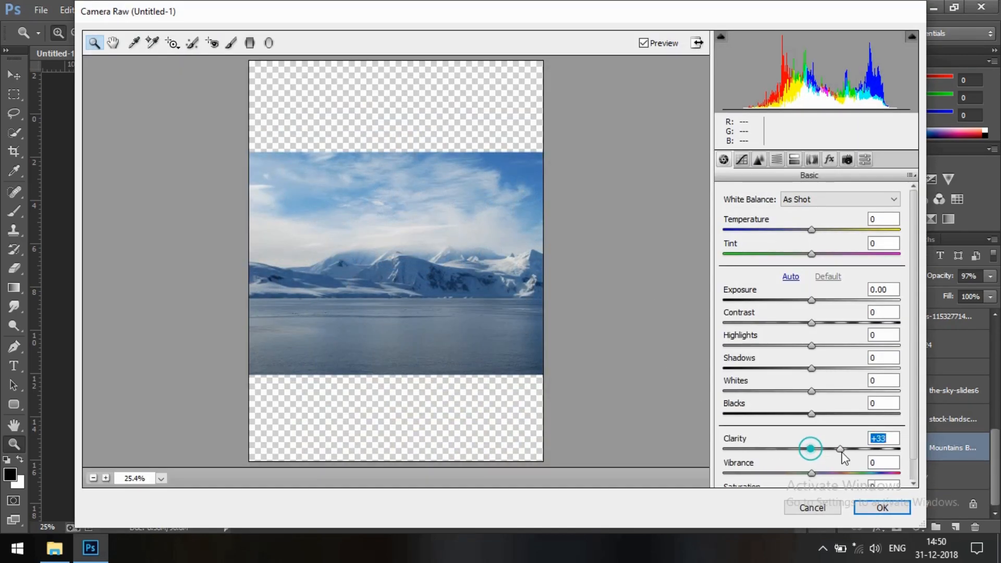
left_click_drag(842, 453, 843, 452)
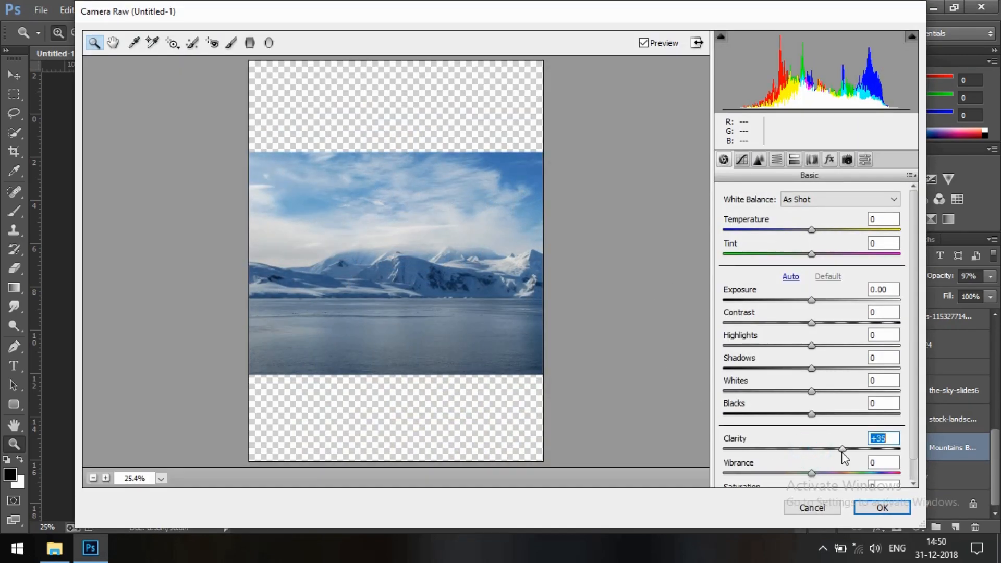
left_click_drag(811, 414, 806, 415)
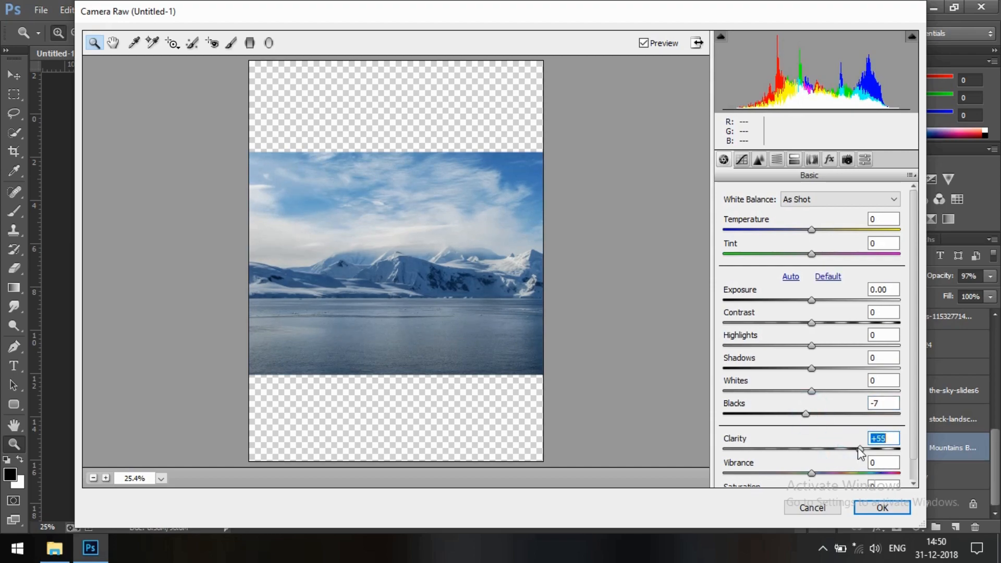
left_click(882, 507)
Apply the Camera Raw Filter to the stock-landscape layer with Clarity +48 and reduced Blacks
left_click(887, 425)
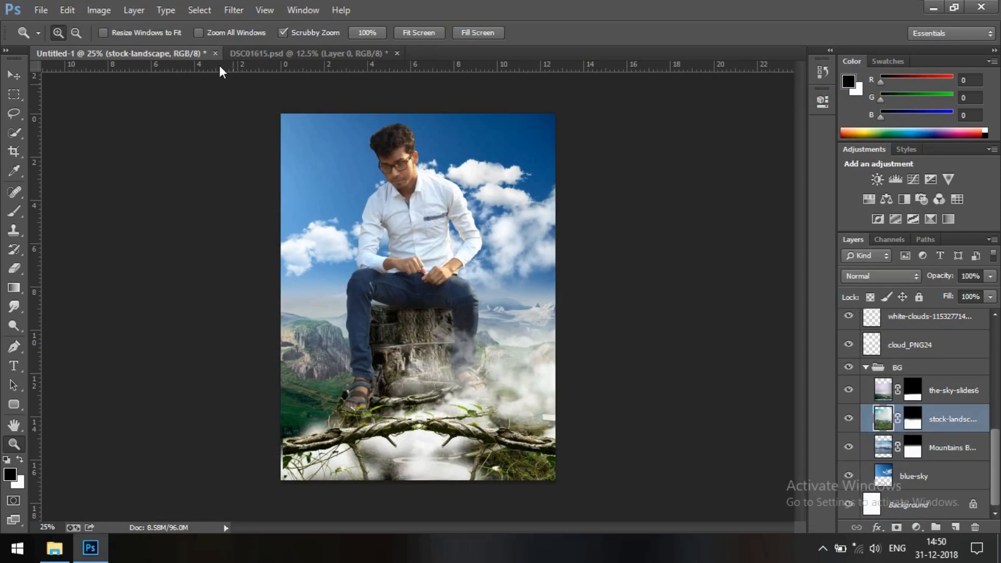
left_click(223, 9)
left_click(263, 103)
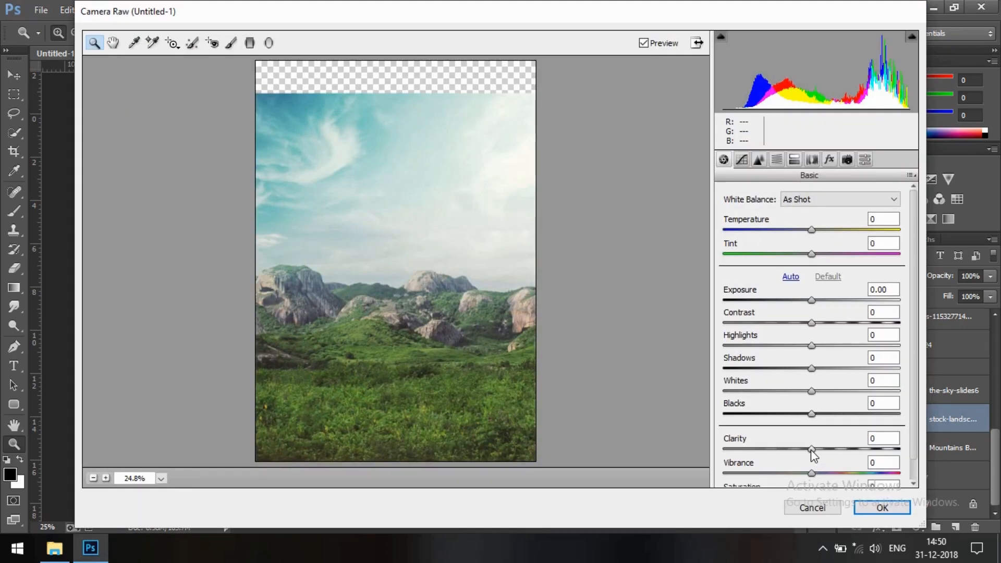
left_click_drag(812, 451, 853, 449)
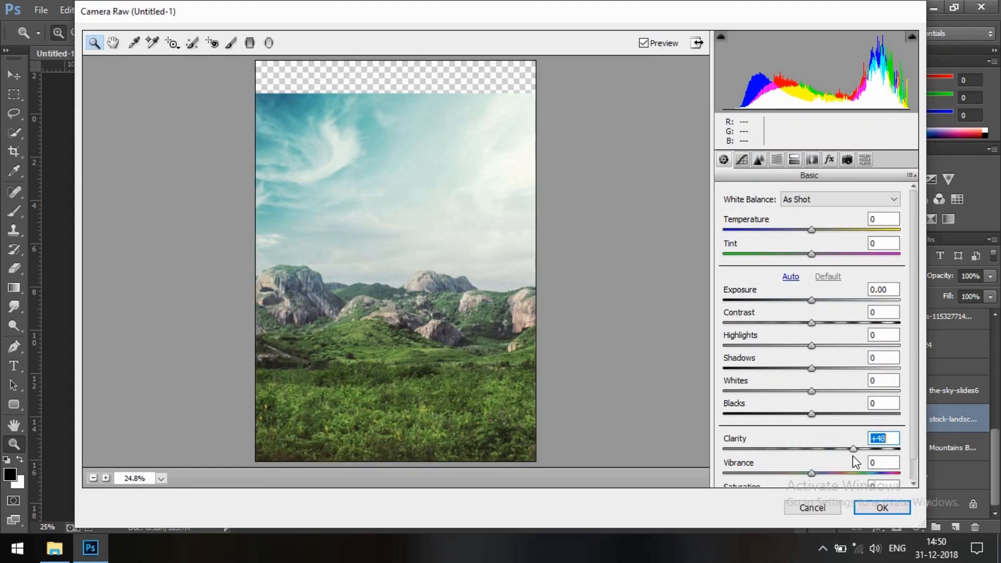
left_click_drag(812, 415, 788, 414)
left_click(887, 505)
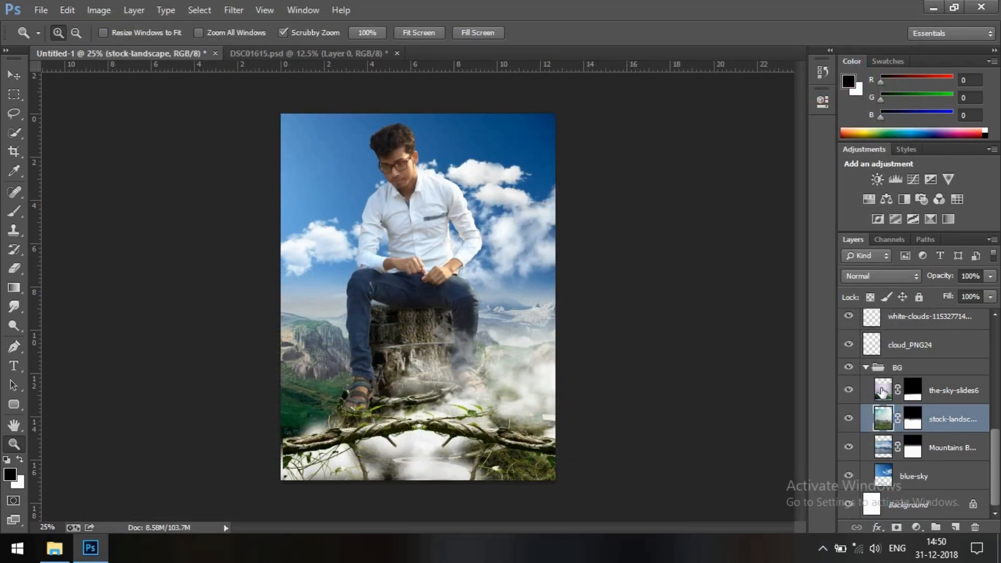
Apply the Camera Raw Filter to the-sky-slides6 layer, raising Clarity and lowering Blacks
left_click(883, 392)
left_click(241, 8)
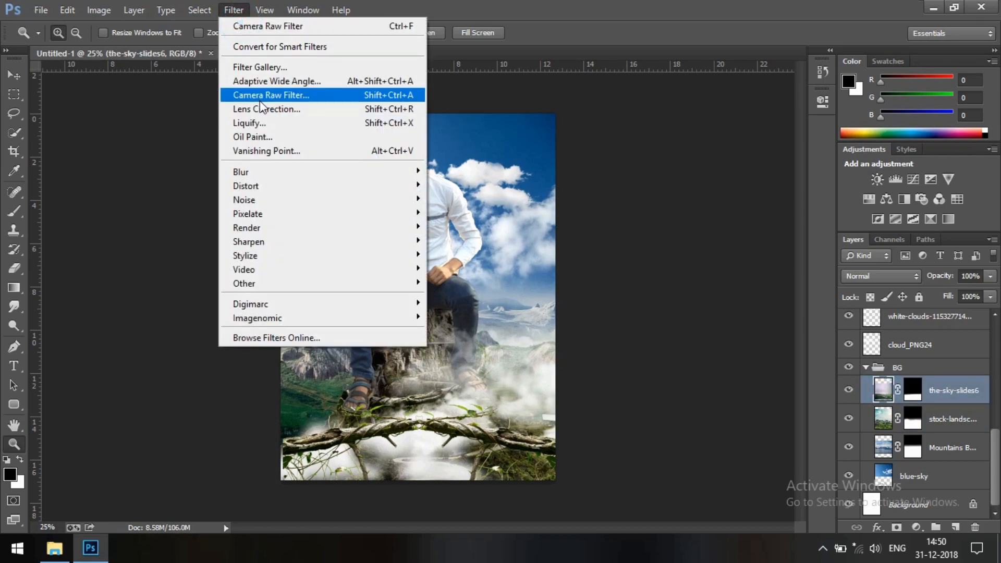
left_click(272, 95)
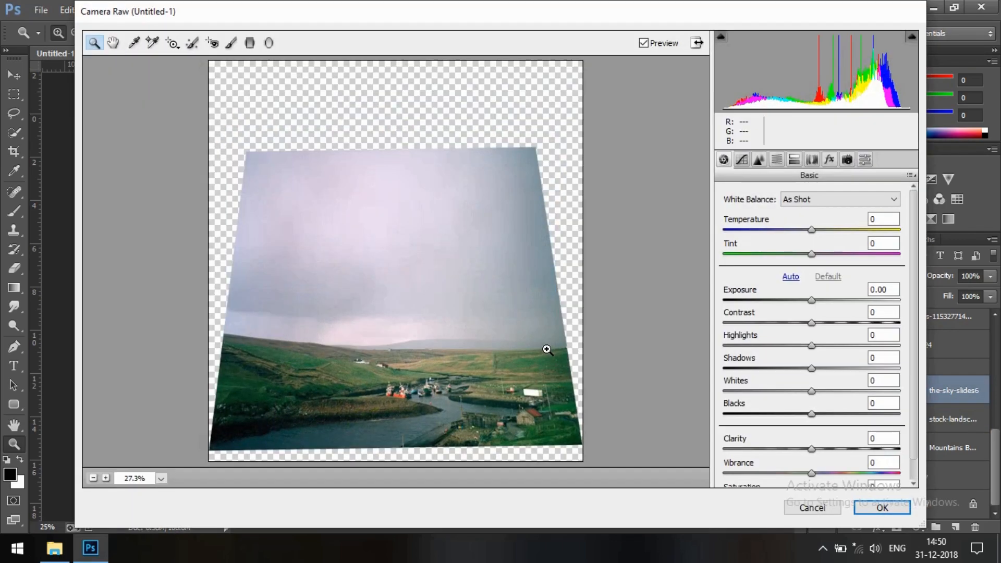
left_click_drag(832, 450, 857, 449)
left_click_drag(811, 413, 797, 413)
left_click(882, 507)
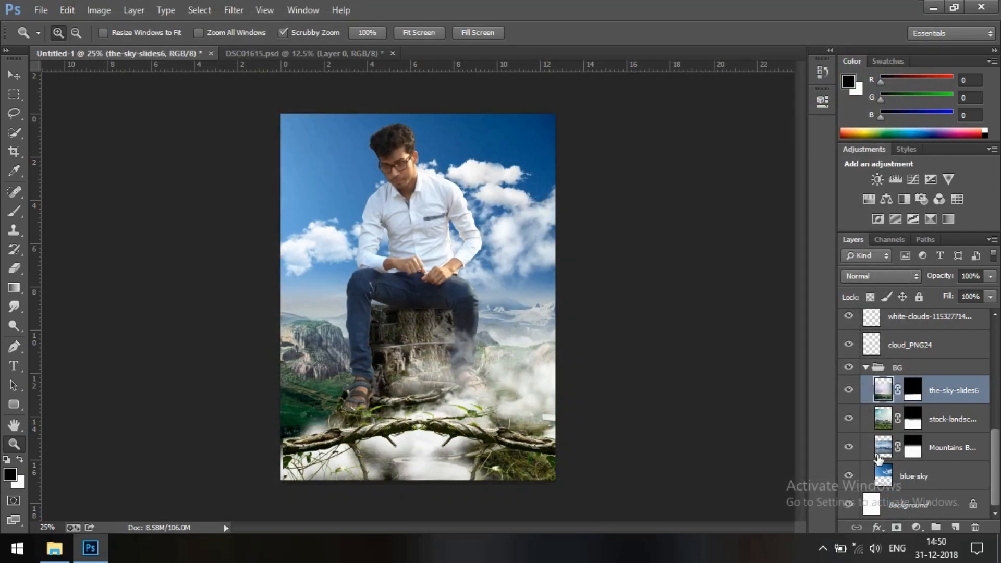
Collapse the BG group and merge the two foreground vine layers, gambar-alam-png-6 copy 2 and gambar-alam-png-6
scroll(913, 482, "up", 2)
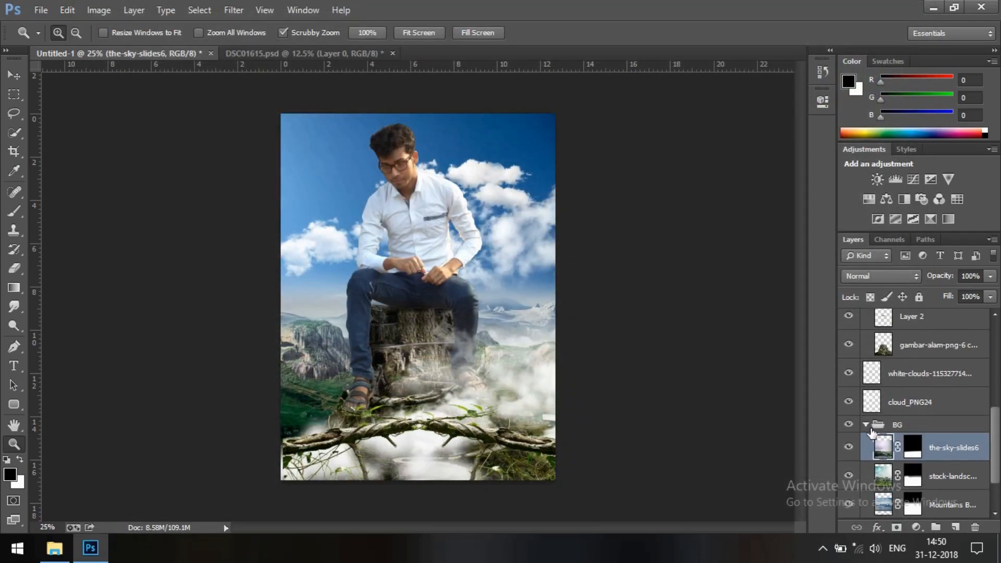
left_click(866, 424)
left_click(929, 422)
left_click(922, 405)
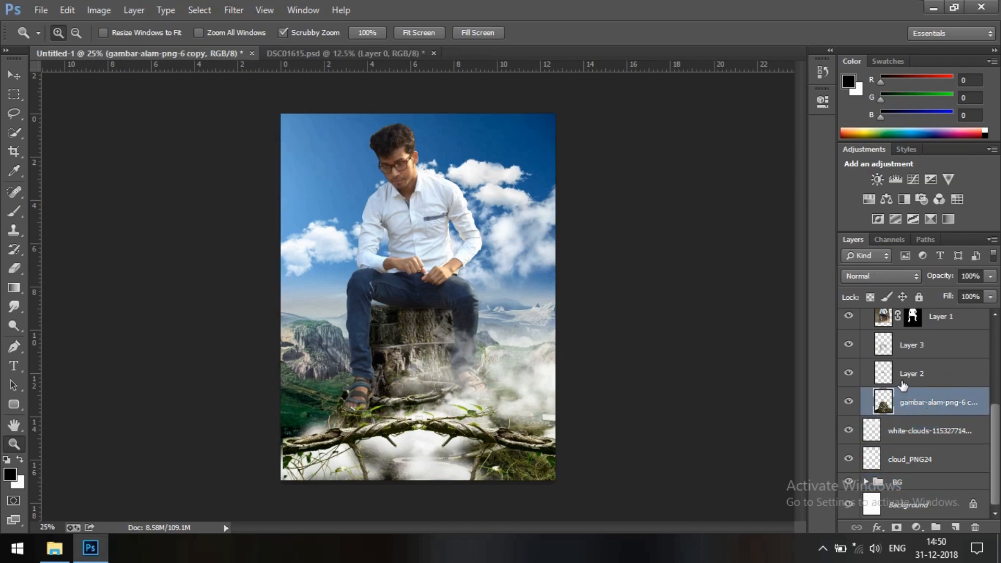
scroll(892, 397, "up", 3)
left_click(882, 334)
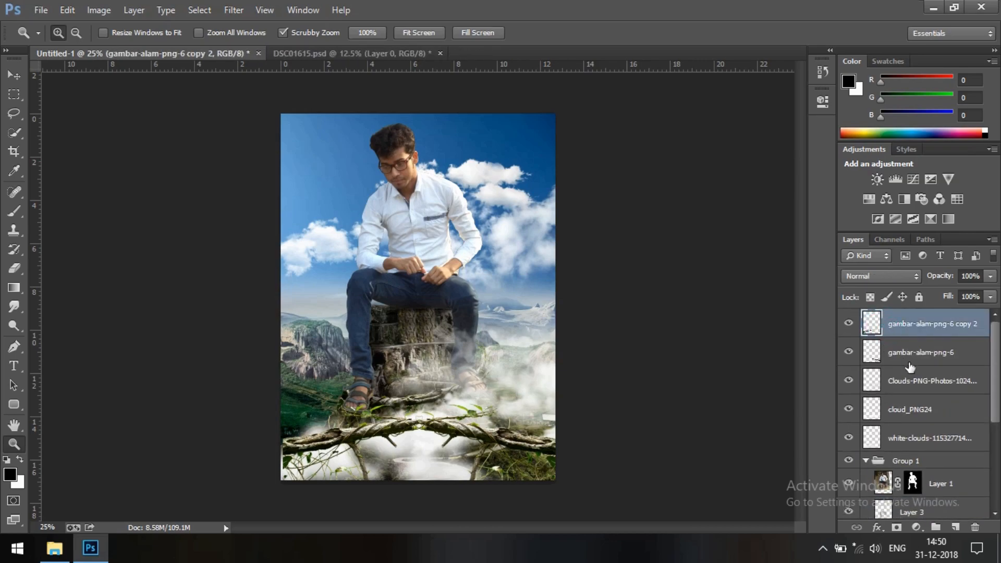
left_click(905, 353, "shift")
right_click(905, 353)
left_click(785, 418)
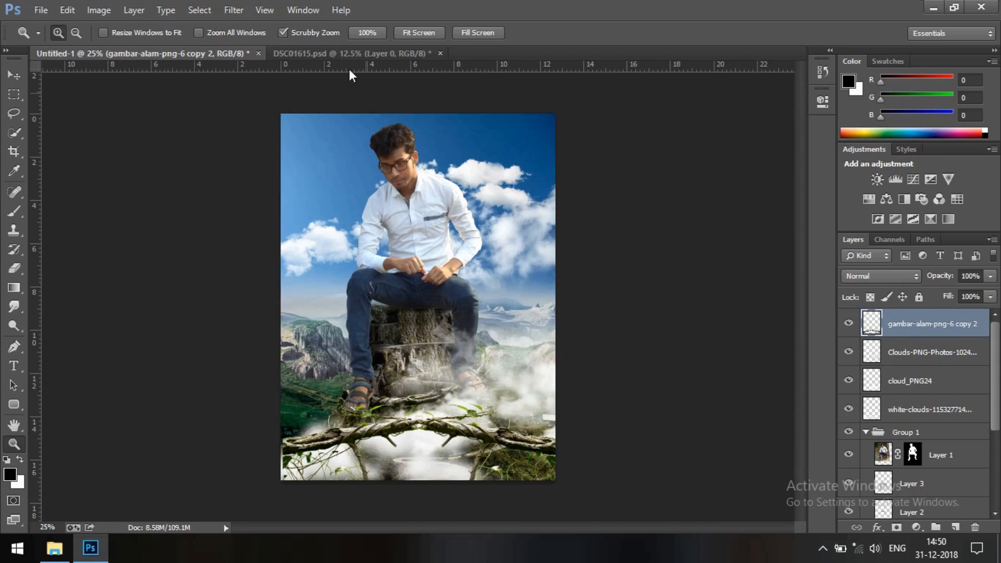
Apply the Camera Raw Filter with increased Clarity to the merged vine layer and check the result in the composite
left_click(234, 10)
left_click(272, 94)
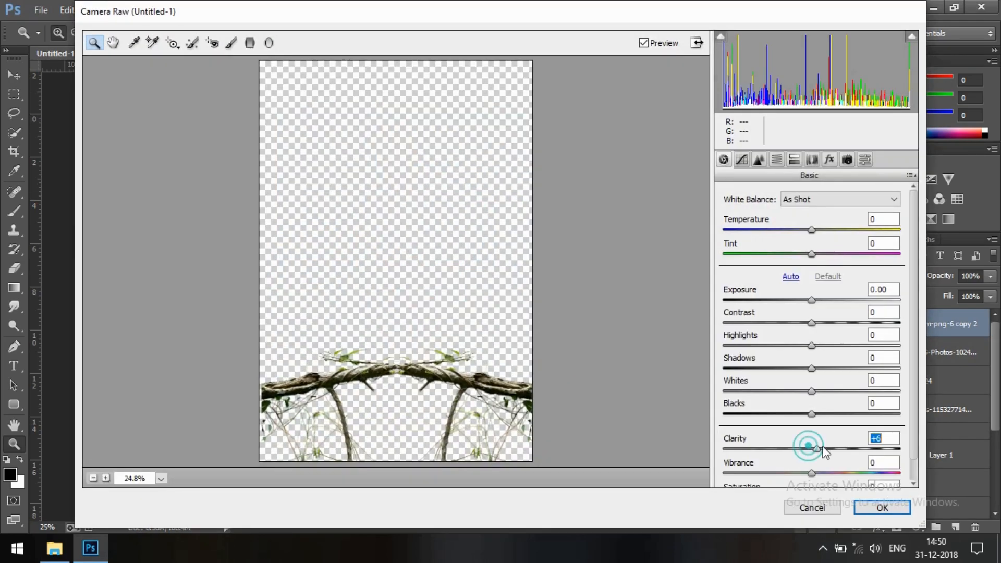
left_click_drag(822, 447, 844, 449)
left_click(869, 511)
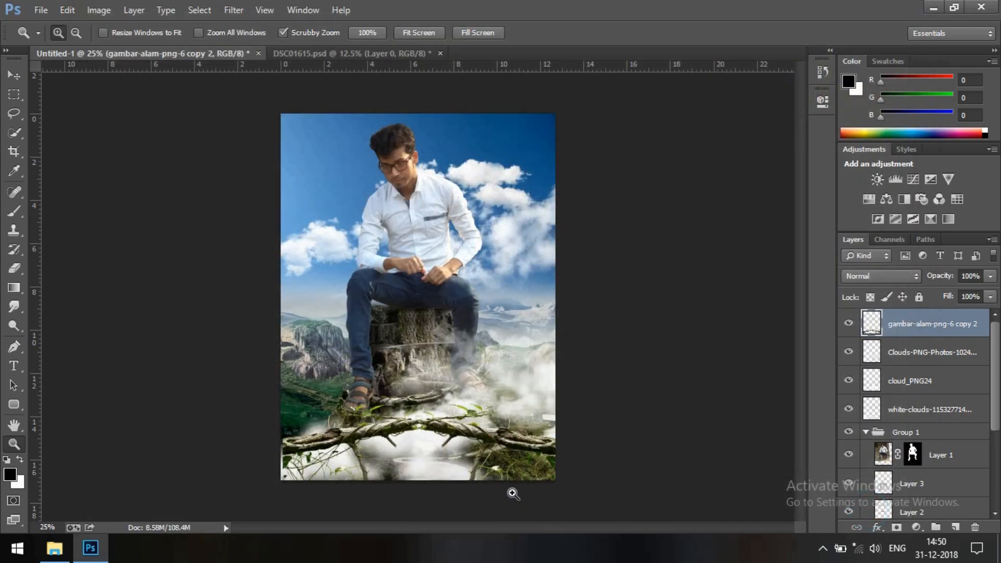
left_click(423, 378)
right_click(415, 355)
left_click(459, 456)
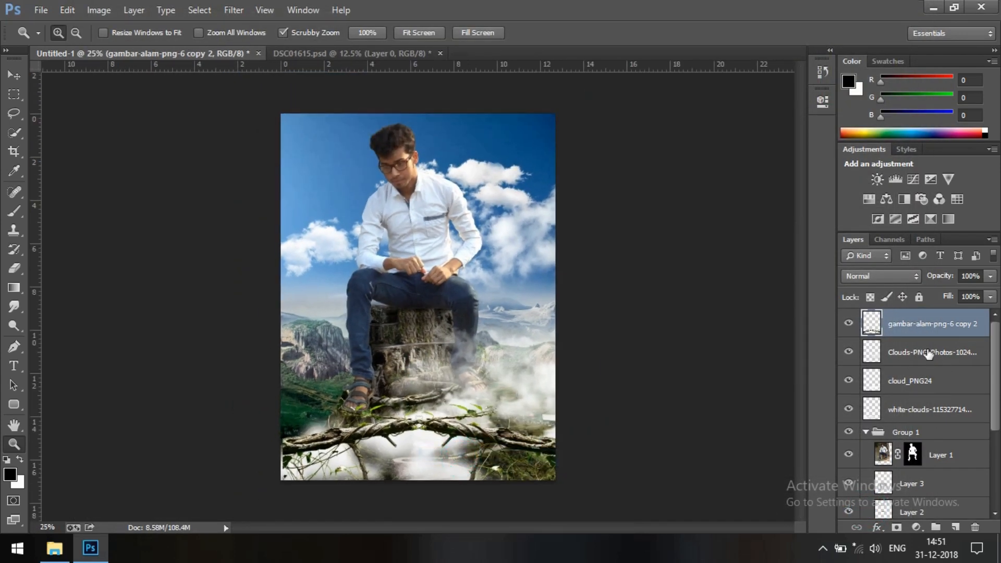
Reposition the merged vine layer slightly and widen it a little with Free Transform past the canvas's left edge
left_click(15, 75)
mouse_move(402, 440)
left_mouse_down()
mouse_move(399, 423)
mouse_move(417, 422)
mouse_move(402, 439)
left_mouse_up()
key("ctrl+t")
left_click_drag(281, 462, 277, 462)
left_click(737, 33)
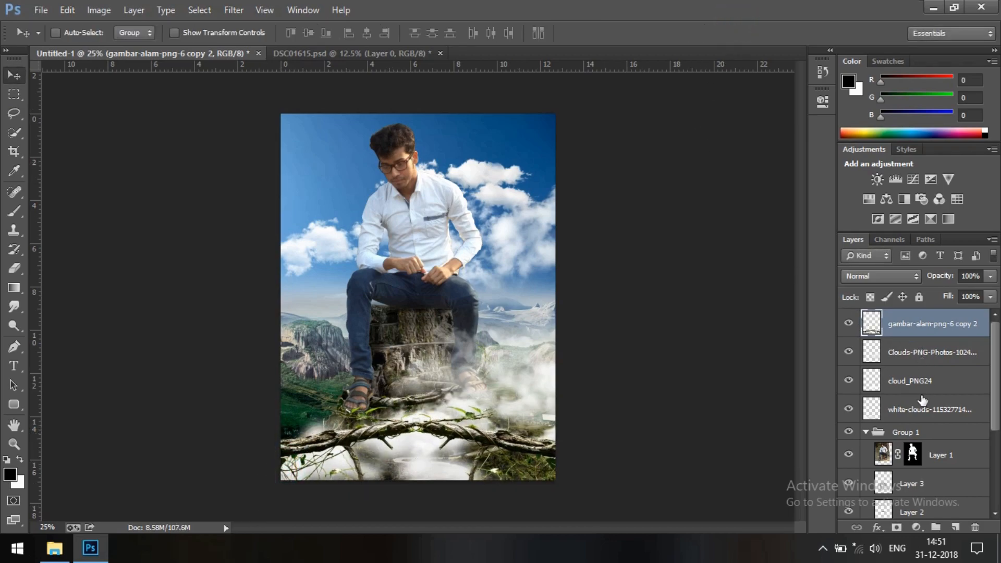
Apply the layer mask of the man's Layer 1 permanently to the layer
left_click(911, 458)
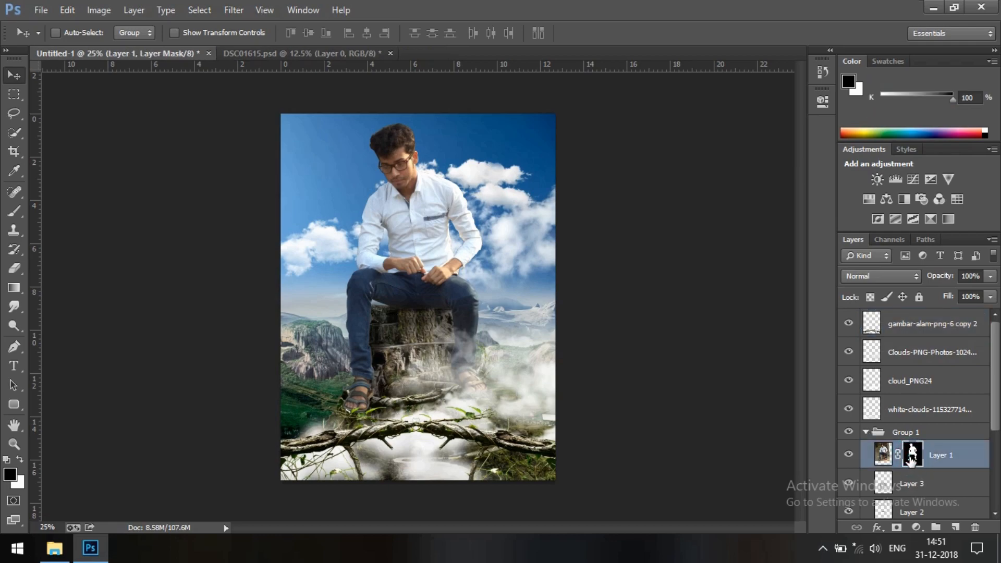
right_click(911, 458)
left_click(889, 349)
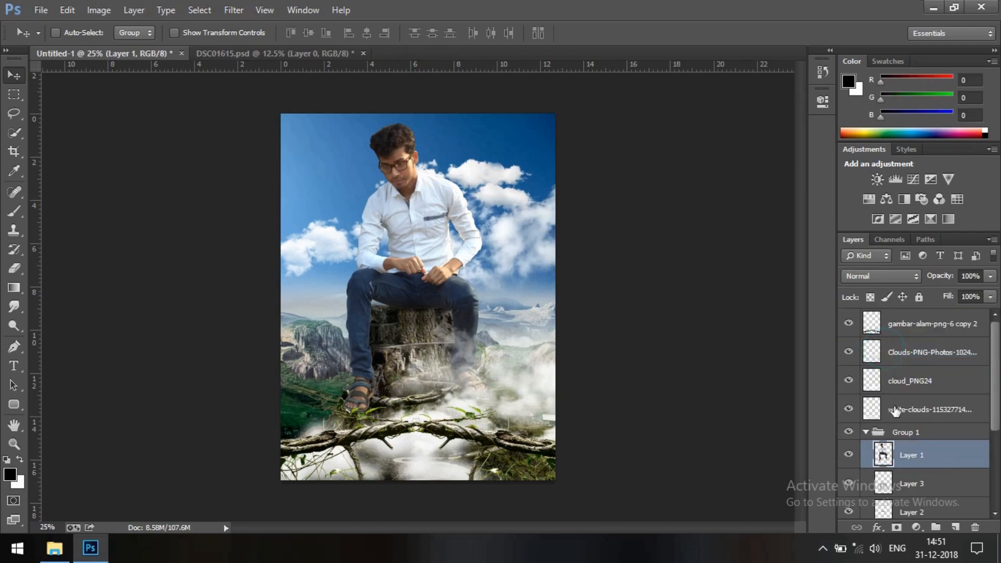
Start the Camera Raw Filter on the man's Layer 1 with Clarity +24 and luminance noise reduction of 46
left_click(232, 9)
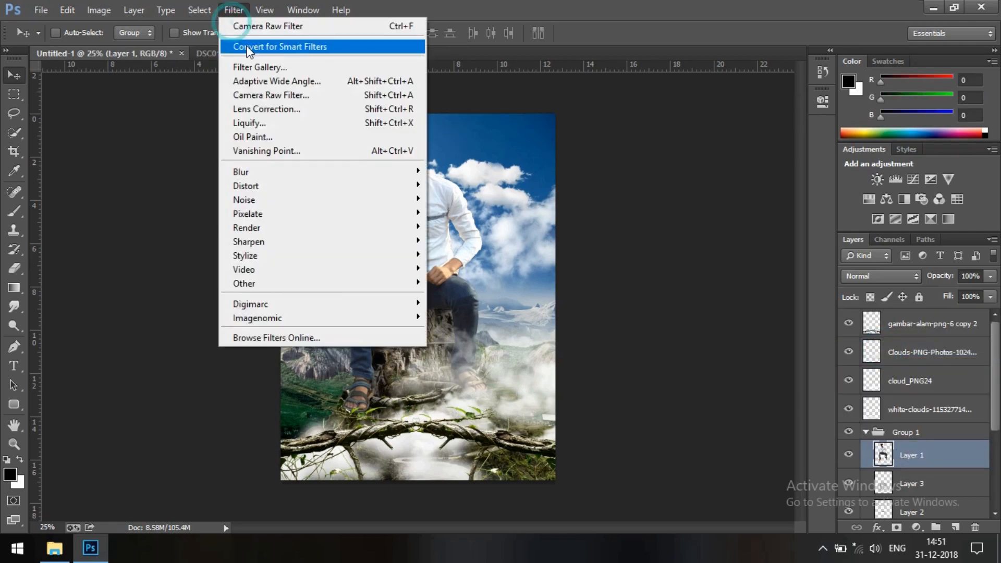
left_click(263, 92)
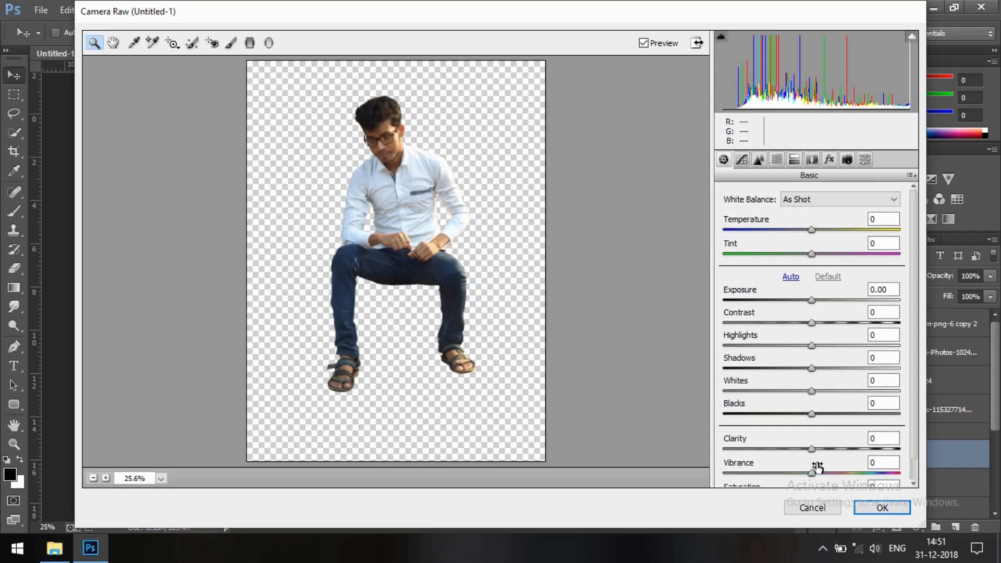
left_click_drag(821, 454, 835, 458)
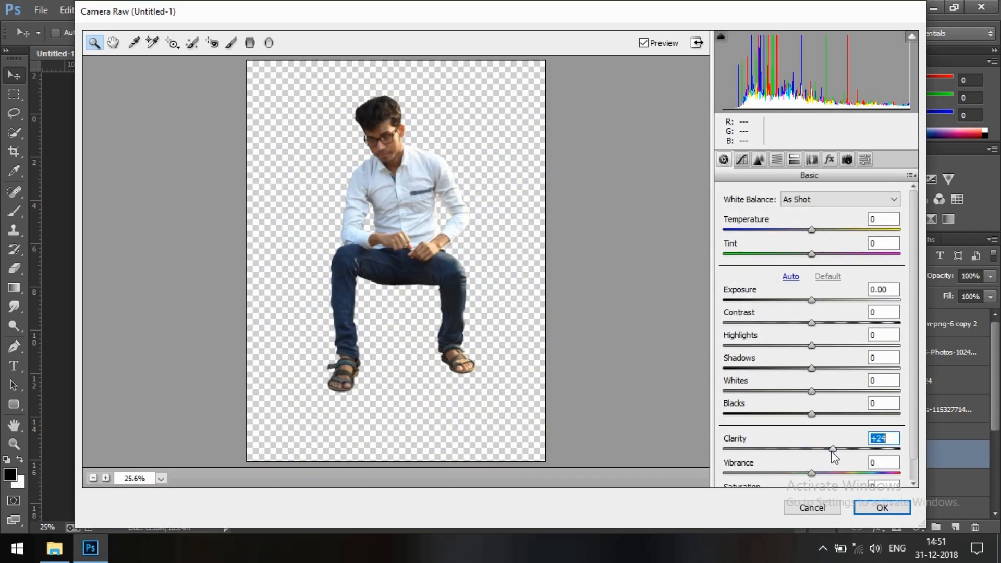
left_click(390, 149)
left_click(833, 448)
left_click(760, 160)
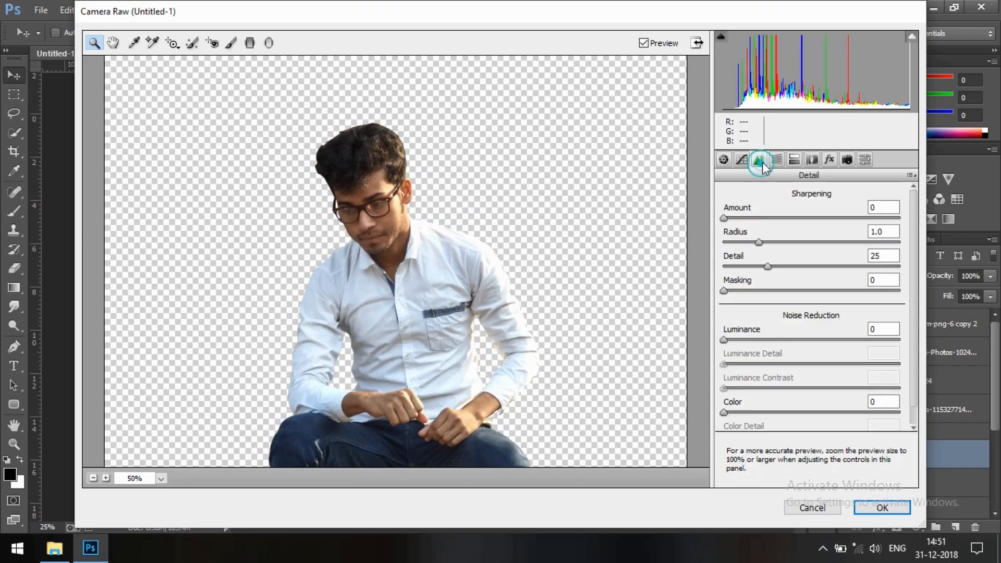
left_click_drag(724, 342, 804, 346)
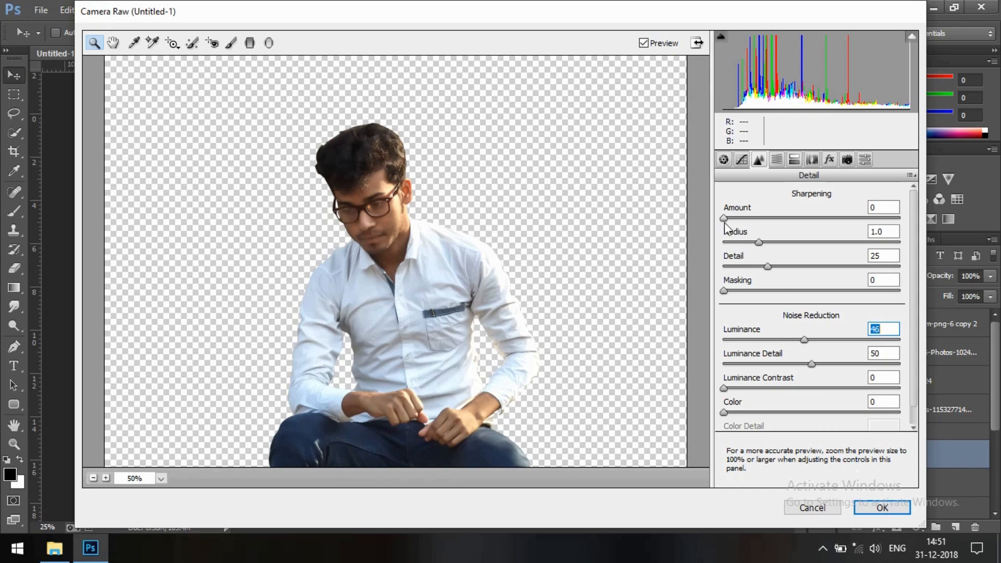
Raise Clarity to +61, apply the Camera Raw Filter to Layer 1 and check the man in the composite
left_click(728, 163)
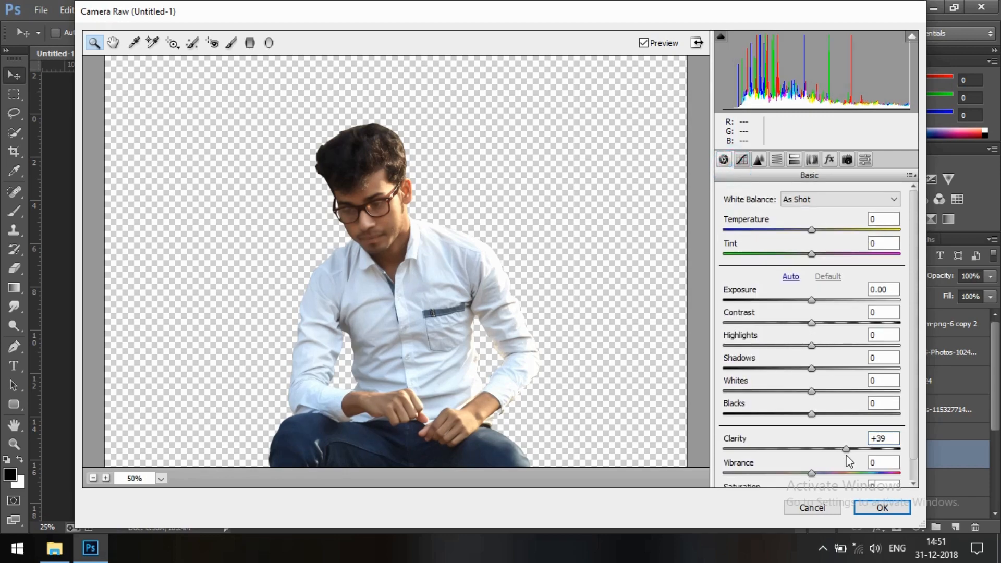
left_click_drag(864, 450, 864, 452)
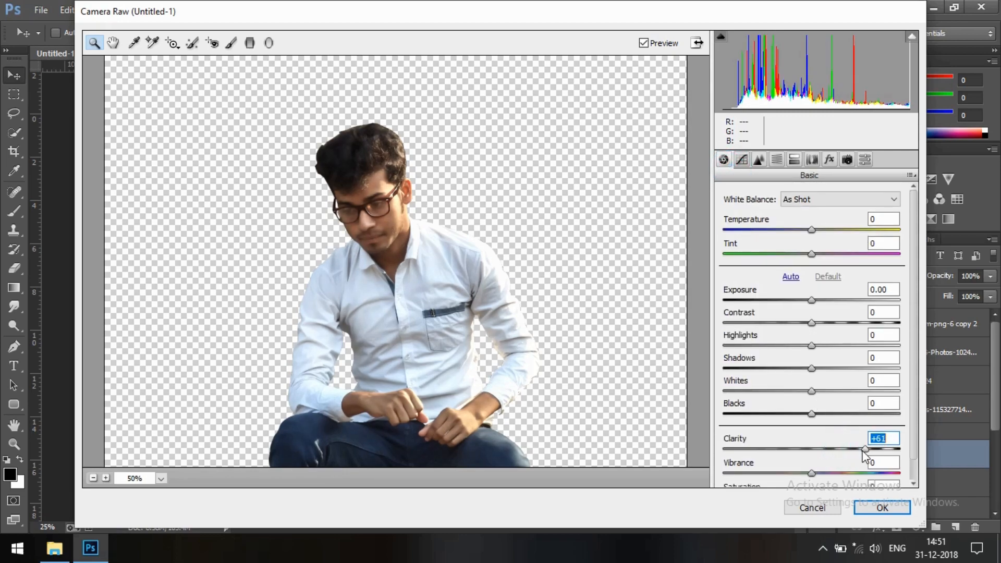
left_click(880, 509)
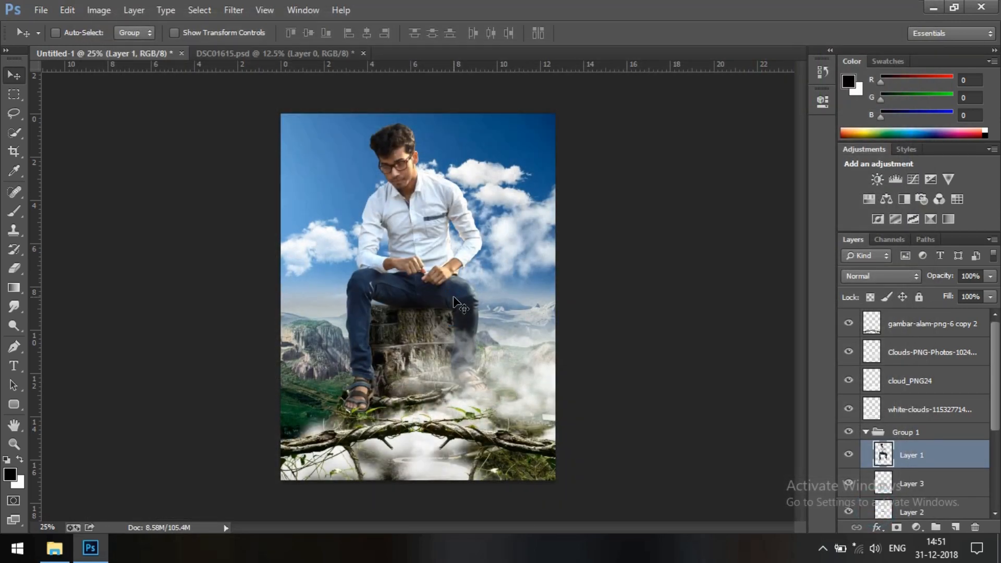
key("z")
left_click(392, 254)
right_click(448, 175)
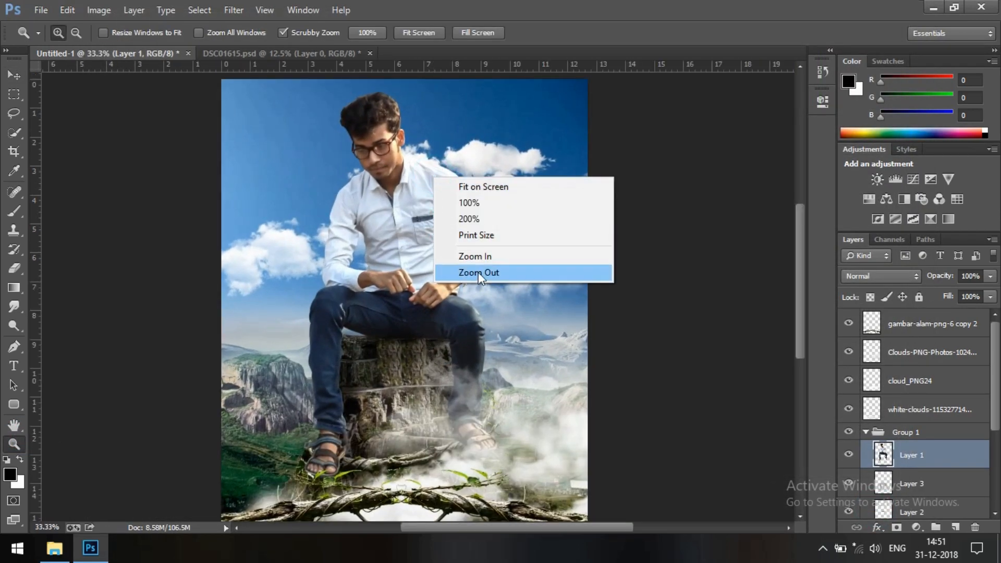
left_click(478, 272)
Collapse Group 1 and place the Diwali2010-RSI_19_1 image above the lower cloud_PNG24 layer
scroll(882, 456, "down", 2)
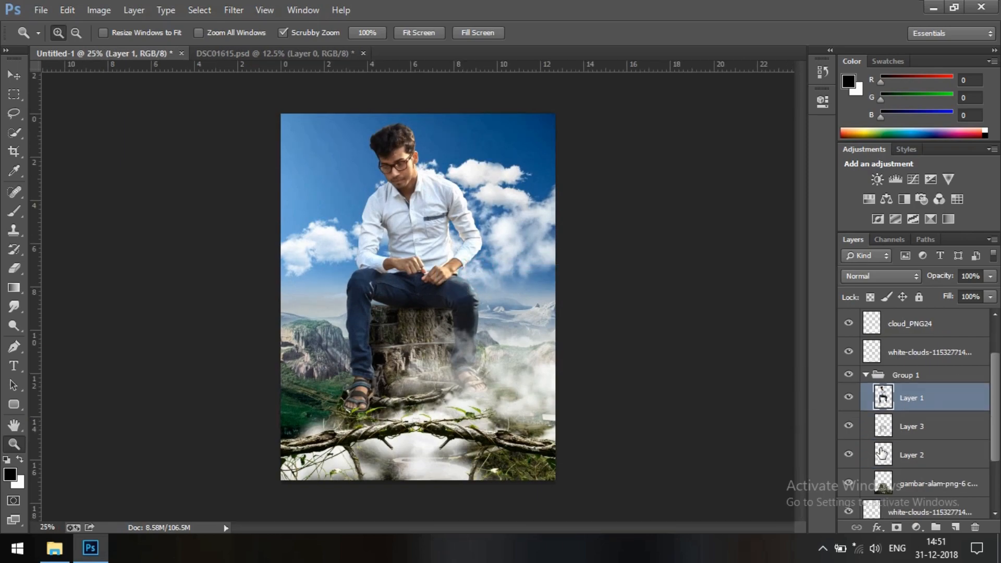
left_click(866, 376)
left_click(907, 459)
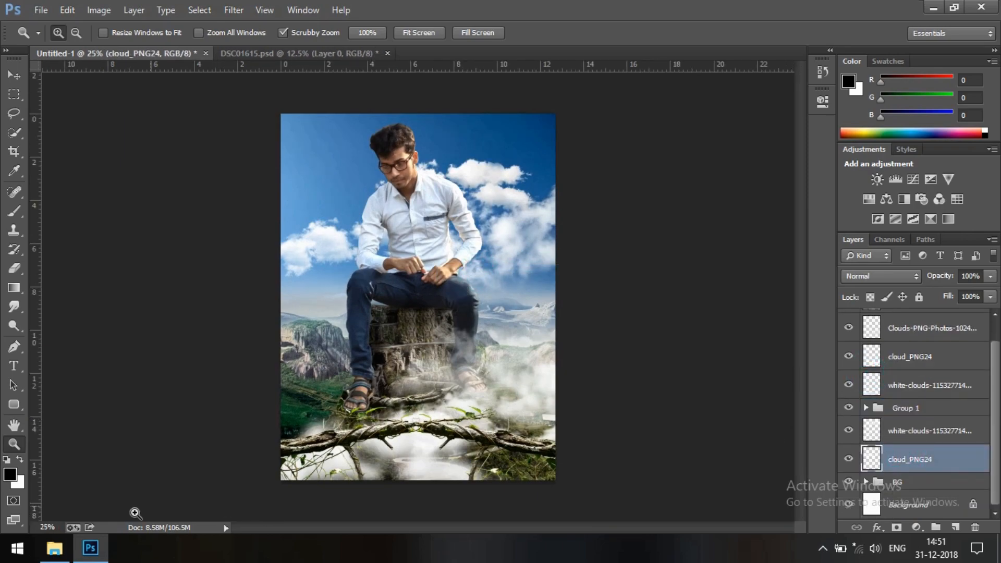
left_click(54, 547)
left_click_drag(397, 266, 574, 333)
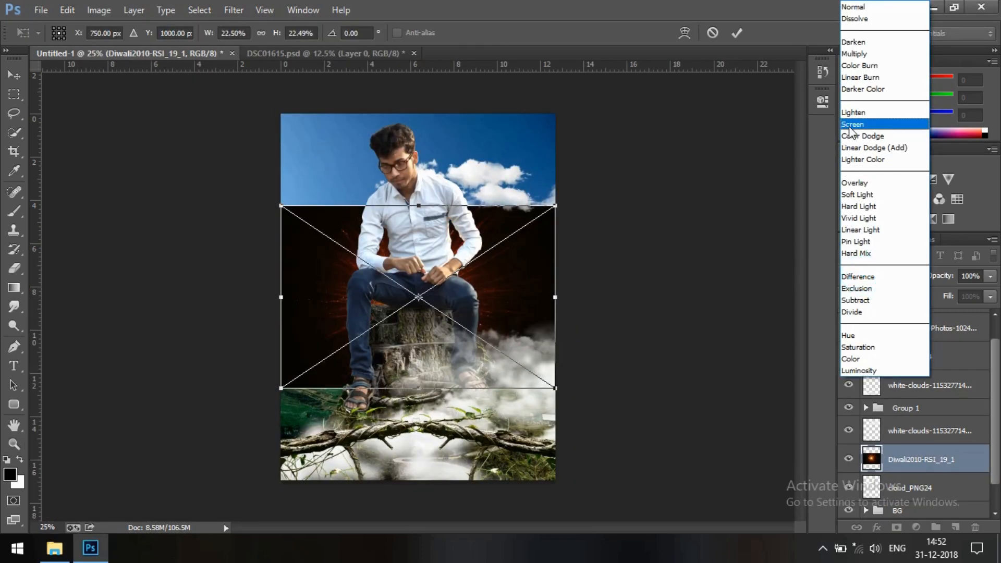
Set the placed Diwali2010-RSI_19_1 layer to Screen blending and position its glow higher, behind the man's upper body
left_click(860, 123)
left_click_drag(524, 318, 500, 230)
key("z")
left_click(737, 32)
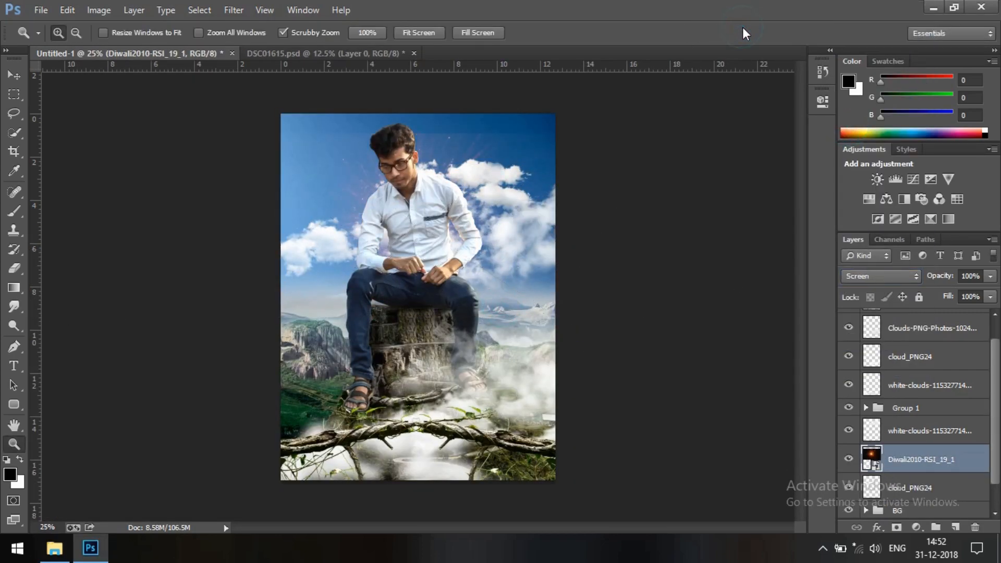
Apply a Gaussian Blur with a 49.7-pixel radius to the Diwali2010-RSI_19_1 layer and rasterize it
left_click(233, 10)
mouse_move(271, 168)
left_click(471, 270)
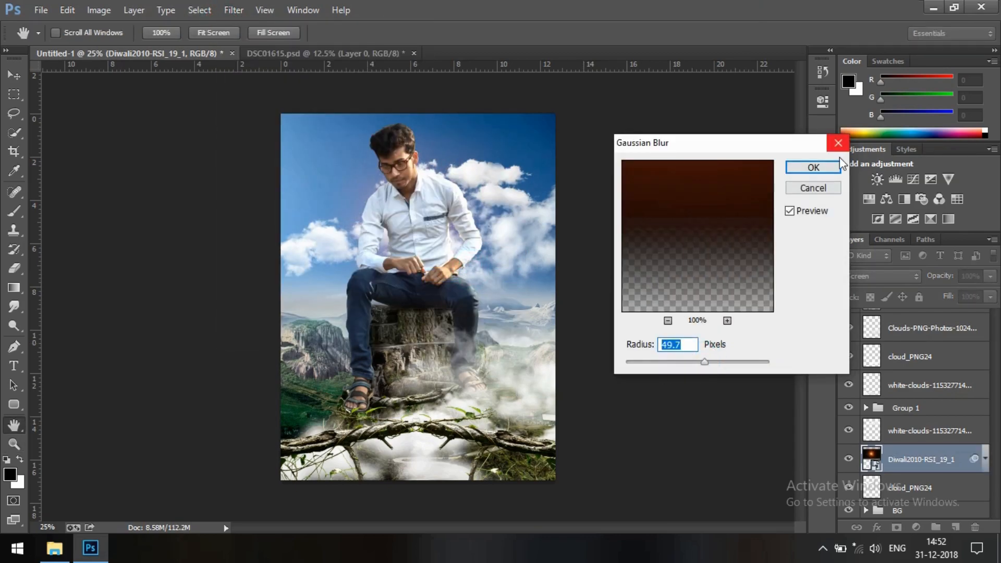
left_click(813, 166)
right_click(920, 458)
left_click(765, 220)
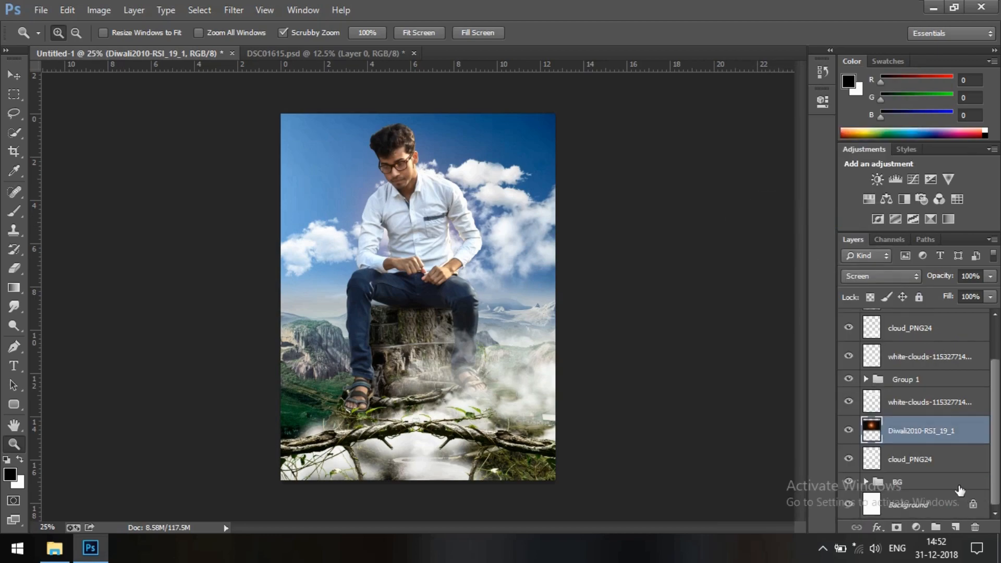
Reorder the Diwali2010-RSI_19_1 layer below cloud_PNG24 and enlarge it with Free Transform past the canvas edges
left_click_drag(913, 432, 922, 468)
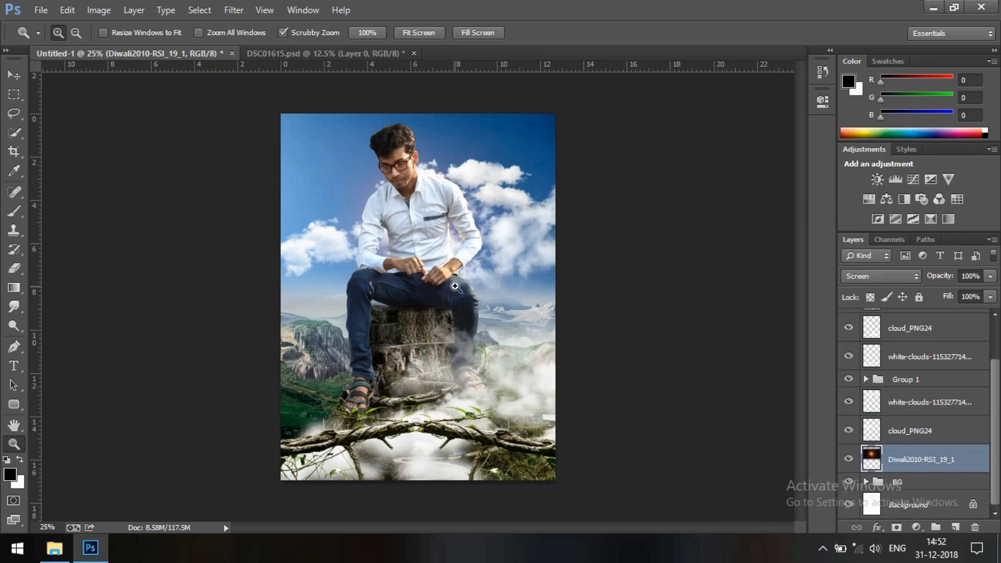
key("ctrl+t")
left_click_drag(555, 339, 712, 425)
left_click(737, 32)
key("z")
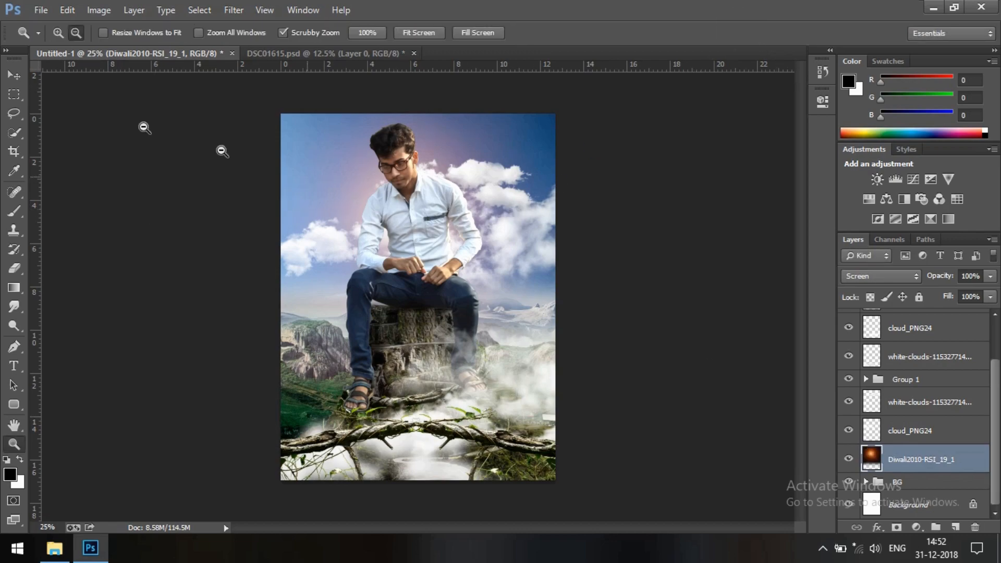
Duplicate the glow layer twice, merge the three Diwali2010-RSI_19_1 layers and set the merged layer to Screen
left_click_drag(464, 223, 423, 229)
scroll(918, 433, "down", 2)
left_click(928, 460, "shift")
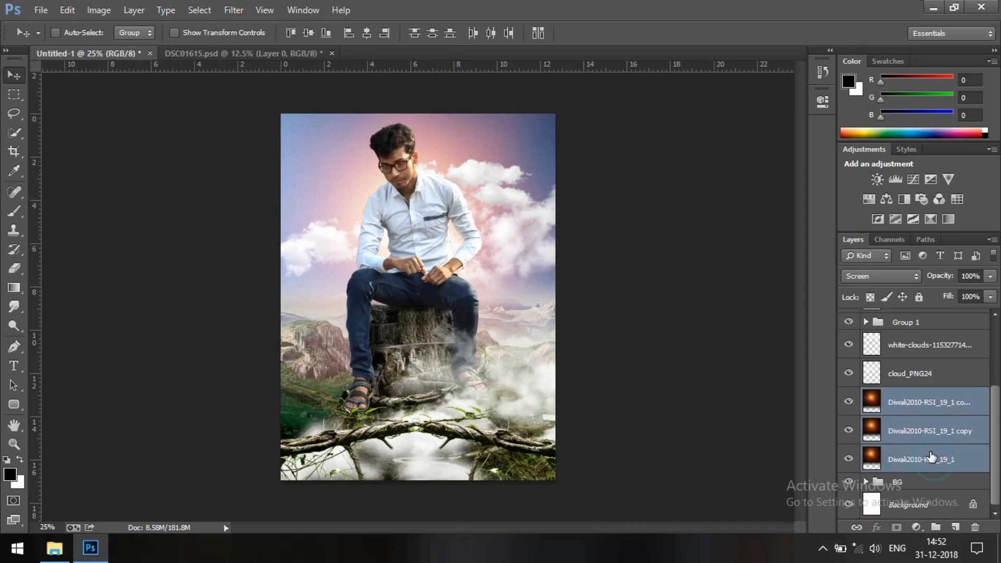
right_click(928, 459)
left_click(813, 420)
left_click(882, 276)
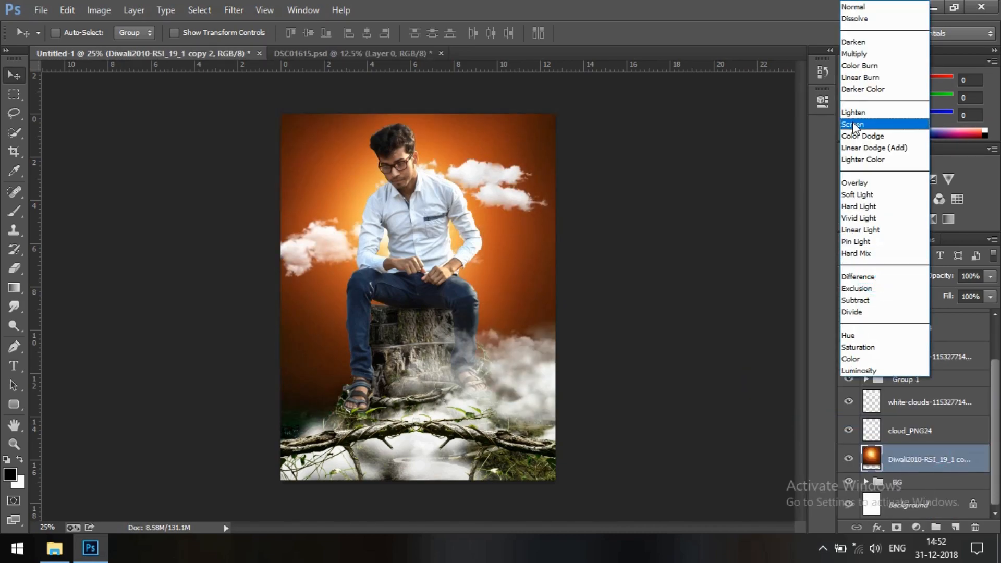
left_click(852, 121)
left_click(99, 10)
mouse_move(157, 47)
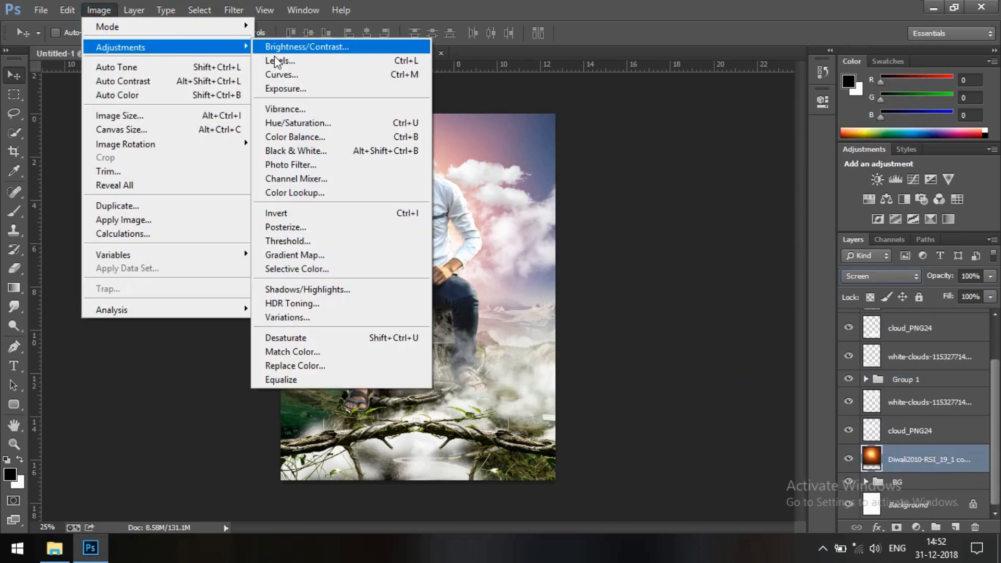
left_click(321, 140)
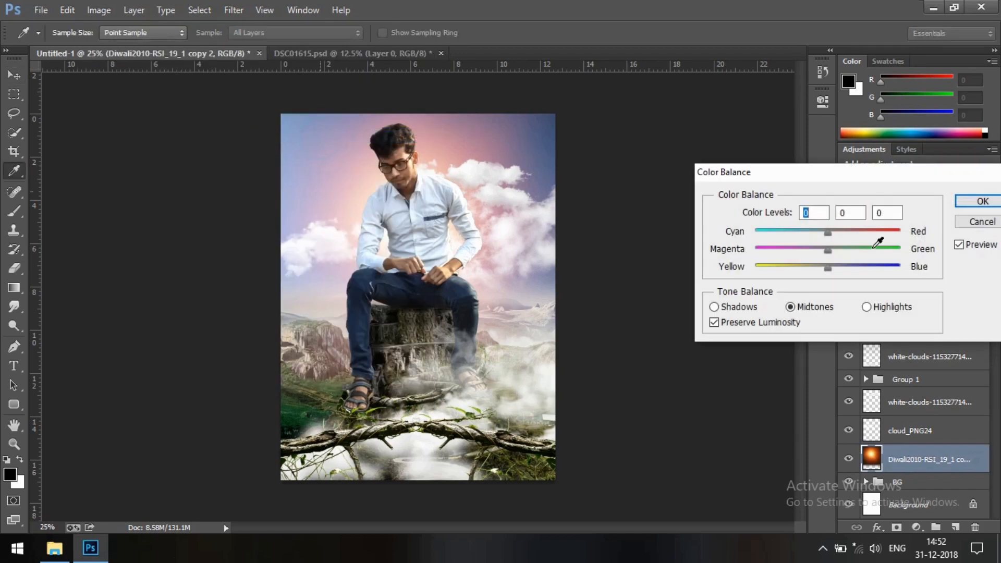
left_click(977, 223)
Apply Selective Color to the merged glow layer with Black at -57% for the Reds, comparing the preview
left_click(94, 10)
mouse_move(120, 47)
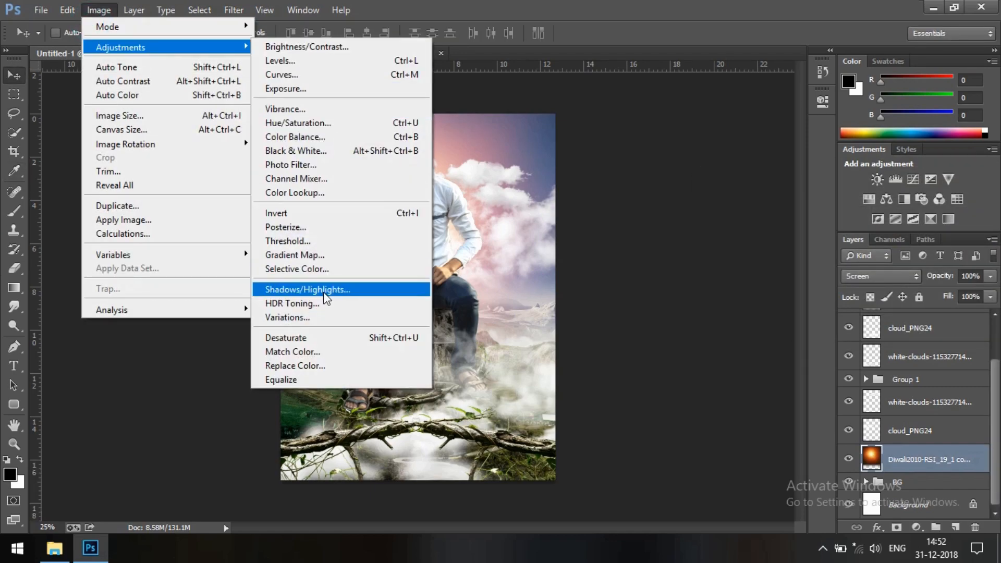
left_click(324, 264)
left_click_drag(725, 340, 688, 345)
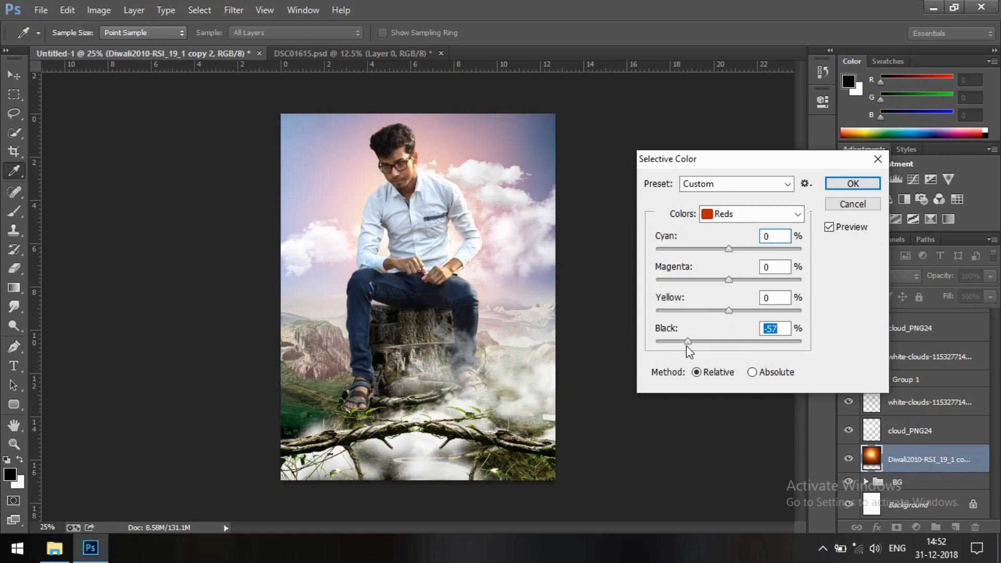
left_click(830, 227)
left_click(829, 226)
left_click(853, 183)
key("v")
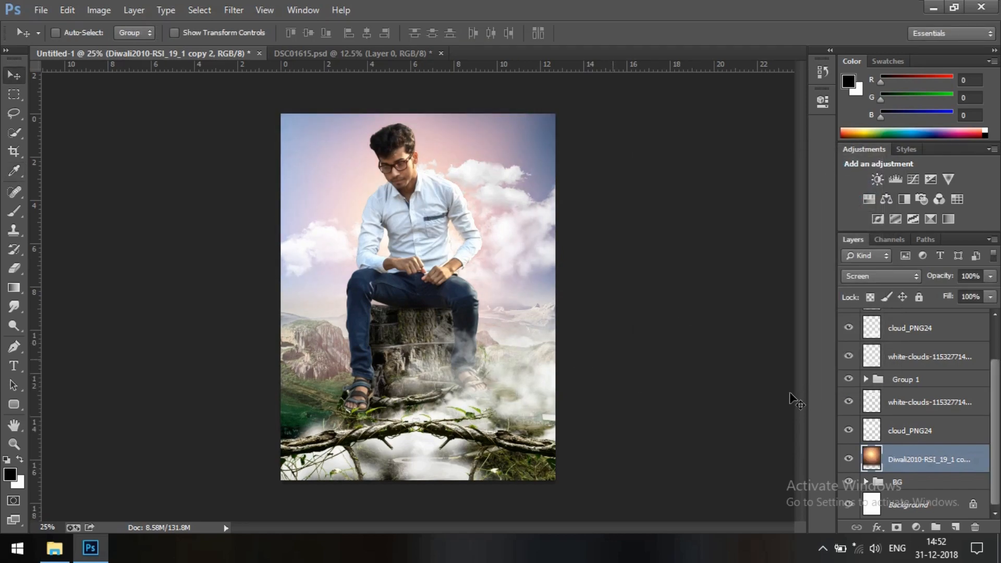
Expand Group 1 and select the man's Layer 1 for close-up work on his hair
key("z")
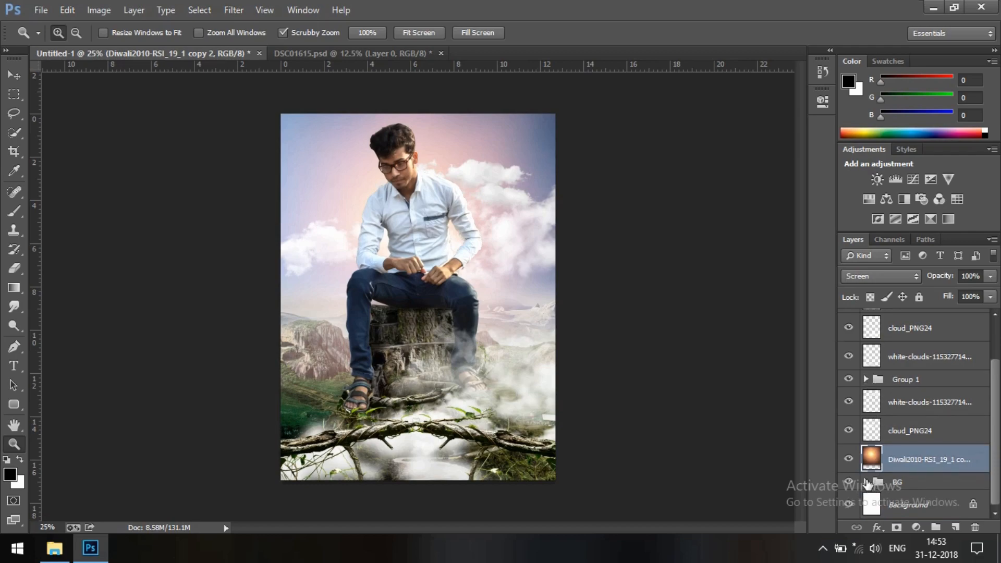
left_click(867, 483)
scroll(870, 459, "down", 2)
scroll(869, 369, "up", 3)
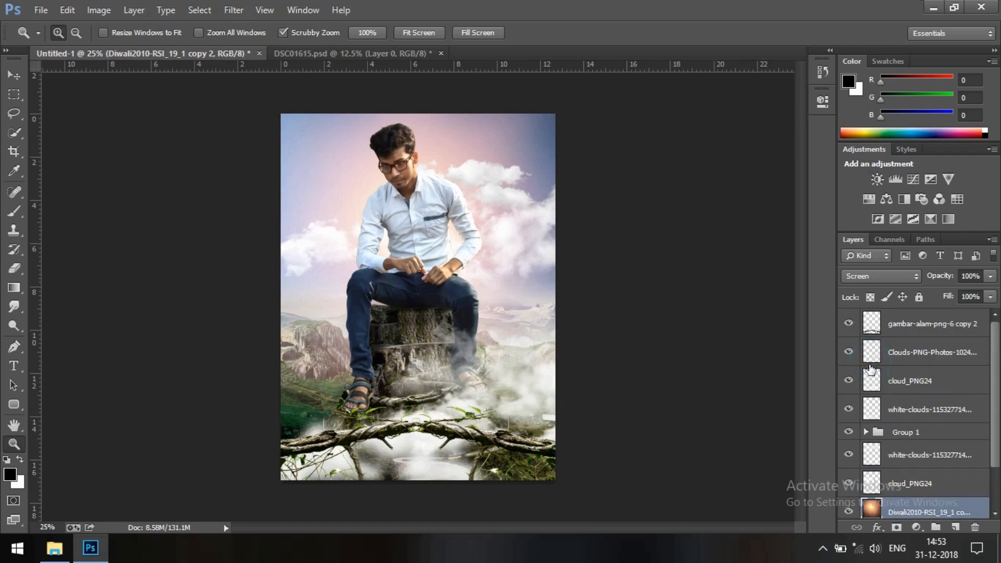
left_click(867, 432)
scroll(897, 418, "down", 2)
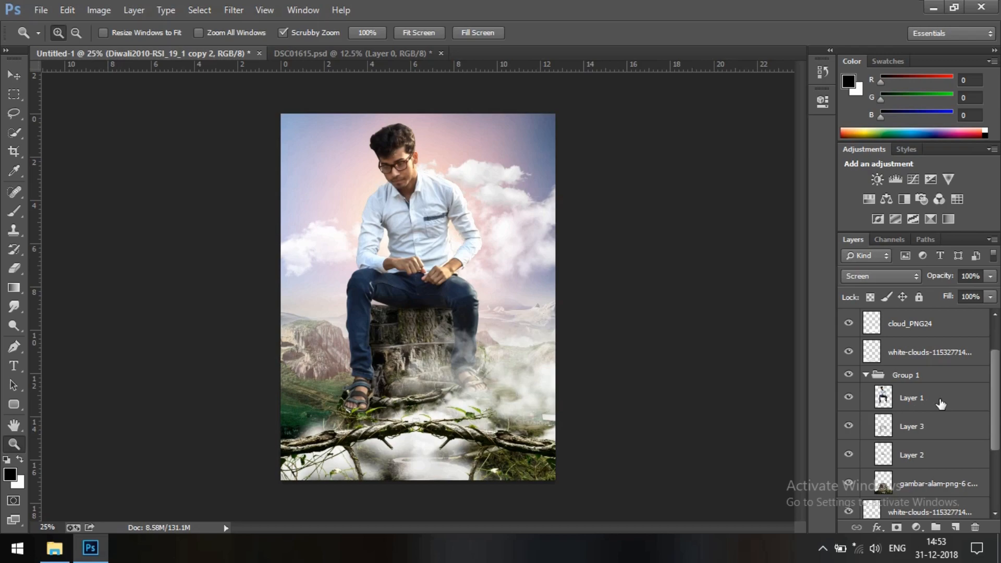
left_click(942, 404)
left_click_drag(406, 138, 477, 240)
left_click(477, 240)
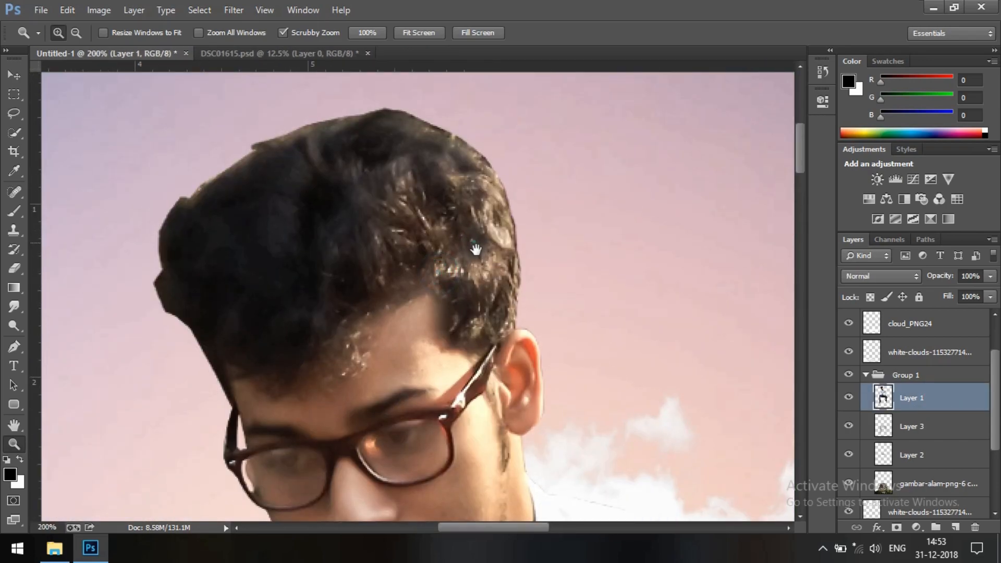
Smudge the outer edge of the man's hair outward into soft strands with the Smudge tool at 41% strength
left_click(12, 307)
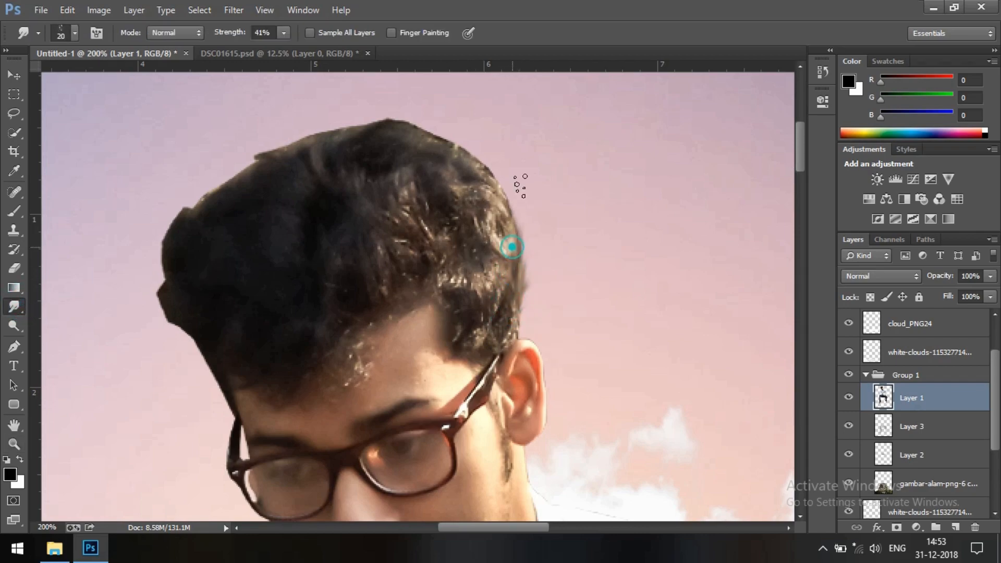
left_click_drag(487, 203, 490, 170)
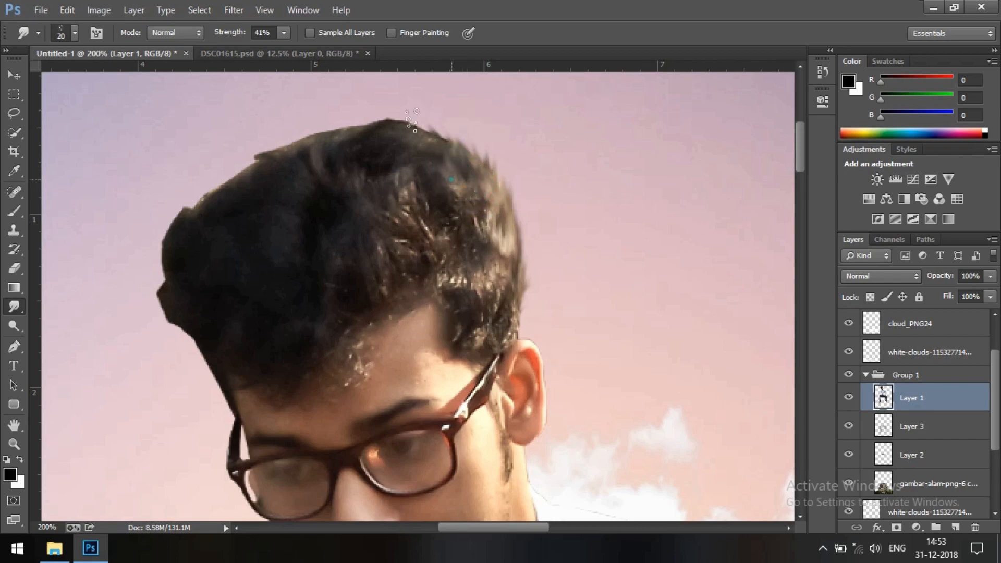
mouse_move(422, 139)
left_mouse_down()
mouse_move(384, 100)
mouse_move(407, 146)
left_mouse_up()
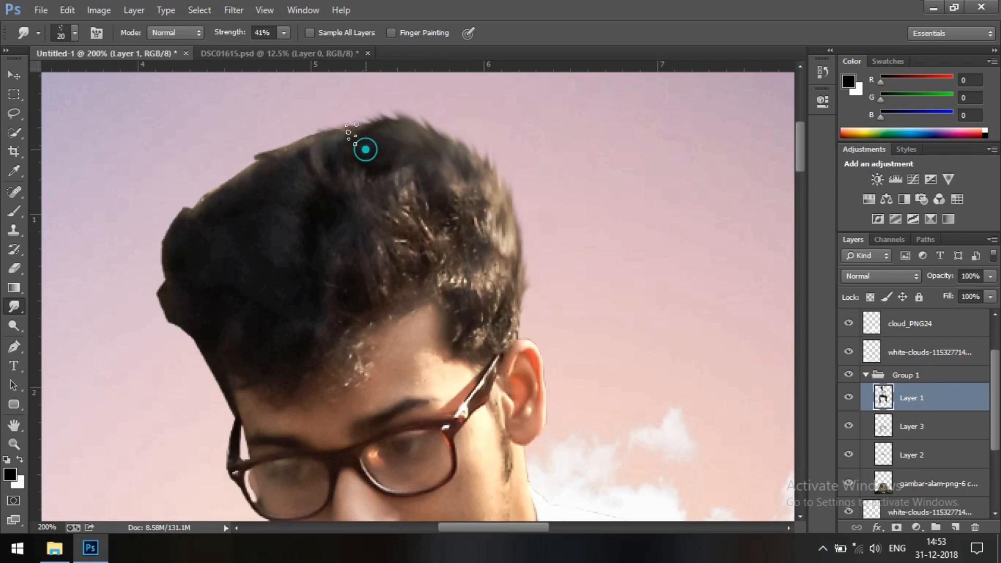
left_click_drag(327, 157, 287, 138)
left_click_drag(192, 345, 156, 294)
mouse_move(199, 328)
left_mouse_down()
mouse_move(145, 291)
mouse_move(189, 311)
mouse_move(171, 303)
mouse_move(143, 228)
mouse_move(185, 230)
mouse_move(182, 203)
mouse_move(199, 220)
mouse_move(195, 203)
mouse_move(194, 218)
mouse_move(224, 204)
left_mouse_up()
left_click_drag(229, 148, 235, 159)
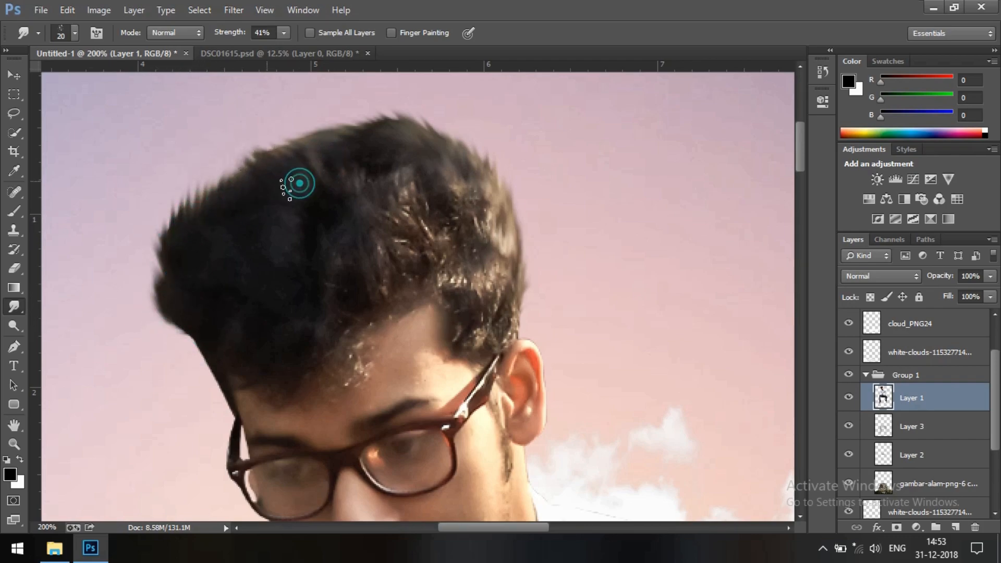
left_click_drag(256, 203, 234, 161)
mouse_move(274, 202)
left_mouse_down()
mouse_move(240, 152)
mouse_move(276, 137)
left_mouse_up()
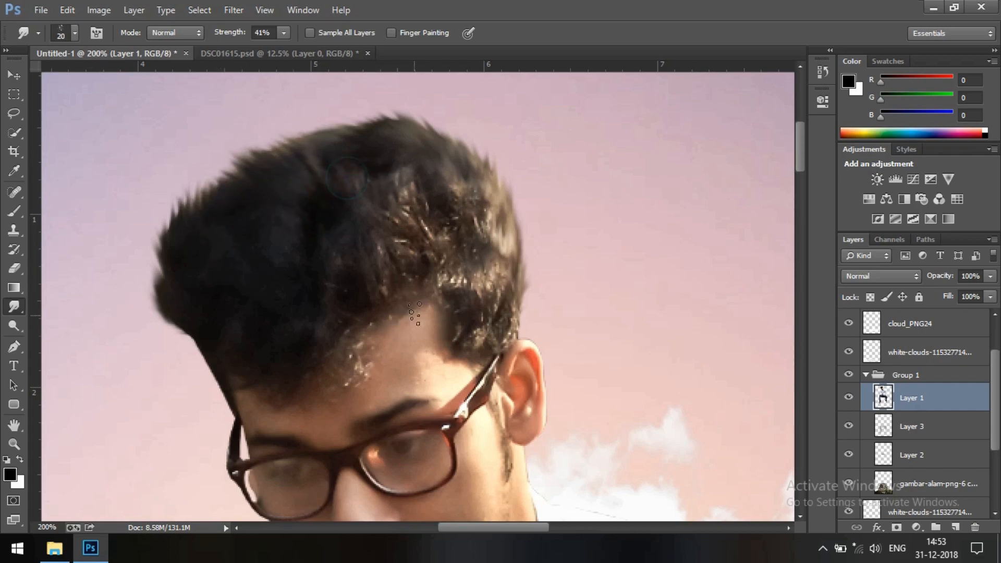
Smudge the curls inside the man's hair and along its crown into smooth, soft strands at 41% strength
key("bracketright")
mouse_move(463, 261)
left_mouse_down()
mouse_move(492, 317)
mouse_move(492, 256)
mouse_move(478, 225)
mouse_move(455, 247)
mouse_move(363, 211)
left_mouse_up()
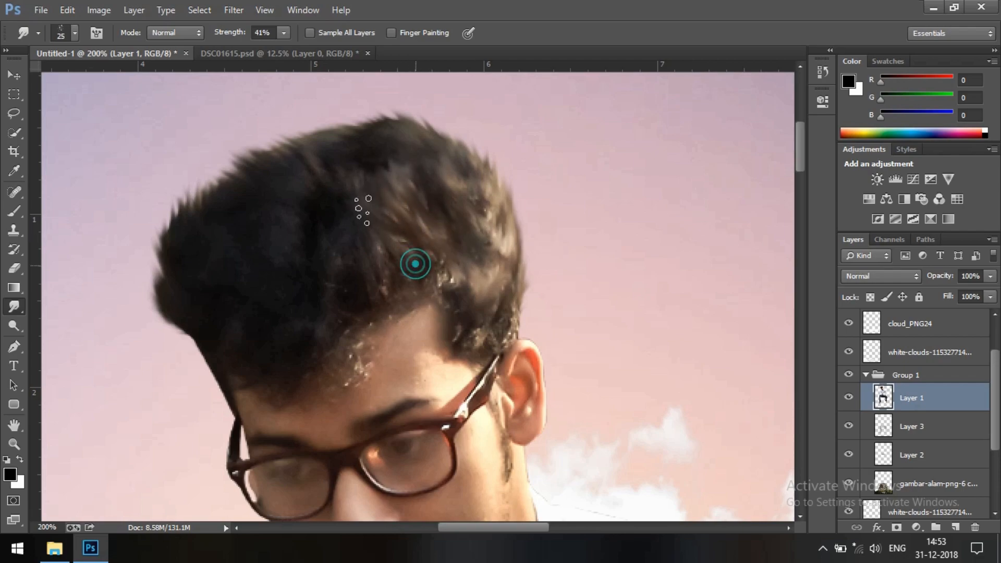
mouse_move(334, 280)
left_mouse_down()
mouse_move(423, 273)
mouse_move(457, 286)
left_mouse_up()
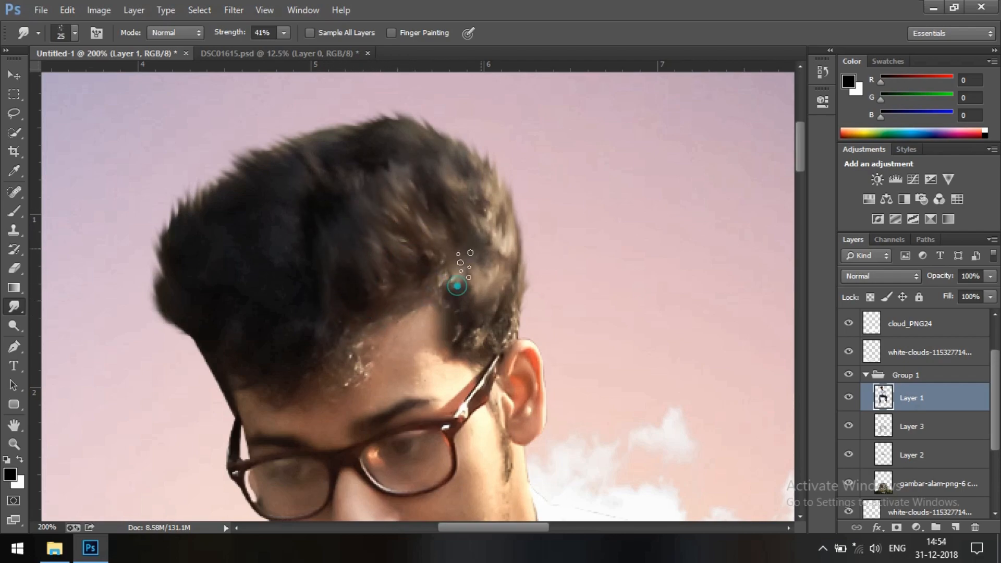
mouse_move(176, 230)
left_mouse_down()
mouse_move(161, 280)
mouse_move(224, 228)
mouse_move(227, 279)
left_mouse_up()
left_click_drag(292, 356, 302, 294)
mouse_move(292, 246)
left_mouse_down()
mouse_move(284, 163)
mouse_move(302, 124)
left_mouse_up()
left_click_drag(284, 215, 311, 123)
mouse_move(333, 190)
left_mouse_down()
mouse_move(315, 138)
mouse_move(326, 121)
left_mouse_up()
left_click_drag(382, 222, 547, 208)
left_click_drag(371, 349, 320, 261)
left_click_drag(326, 322, 304, 217)
left_click_drag(341, 291, 323, 224)
left_click_drag(337, 259, 347, 183)
mouse_move(402, 215)
left_mouse_down()
mouse_move(423, 213)
mouse_move(463, 165)
mouse_move(427, 151)
mouse_move(548, 156)
mouse_move(576, 140)
mouse_move(613, 136)
left_mouse_up()
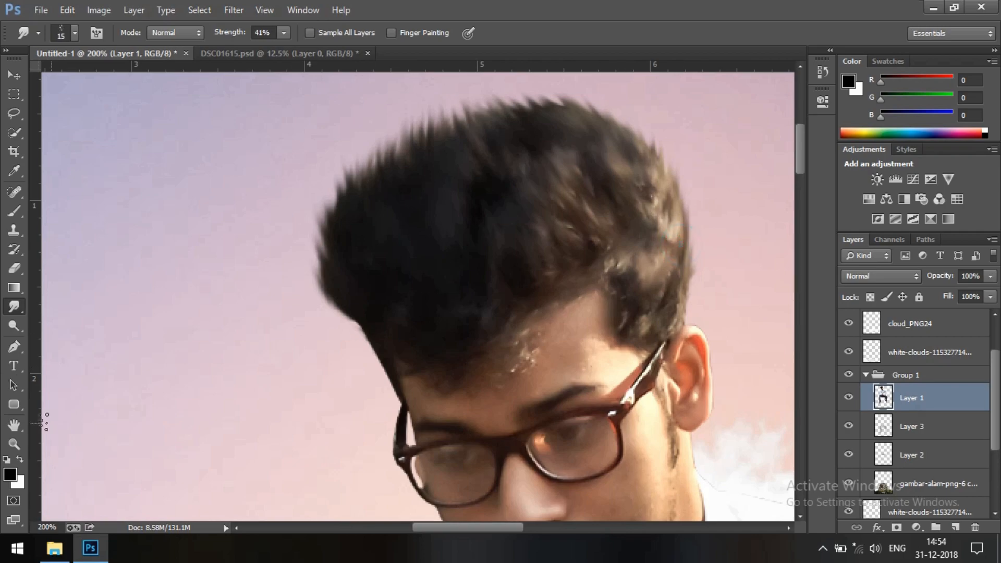
Collapse Group 1 and select the gambar-alam-png-6 copy 2 layer at the top of the stack
left_click(20, 443)
right_click(518, 264)
left_click(537, 279)
left_click(438, 194)
right_click(420, 124)
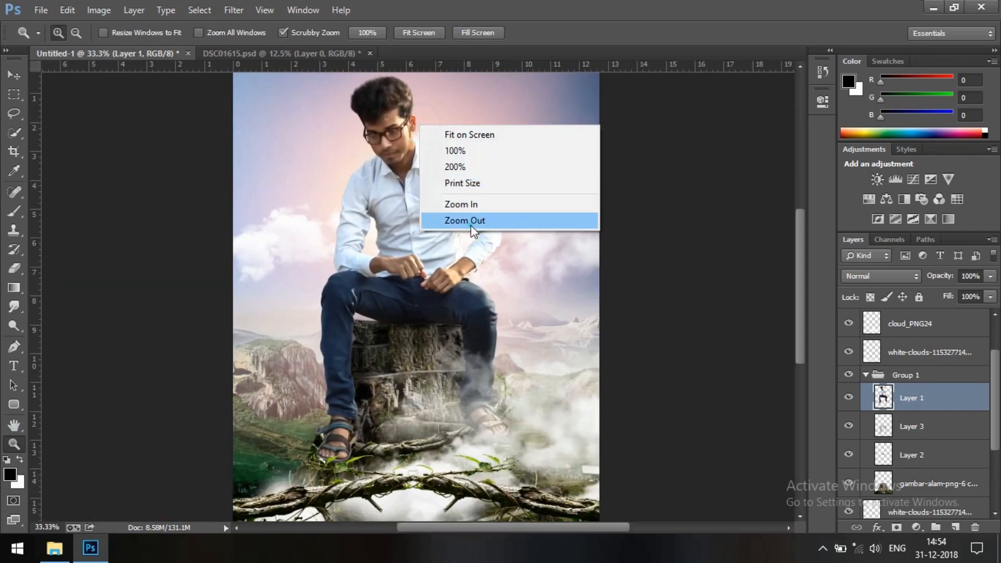
left_click(470, 221)
left_click(866, 376)
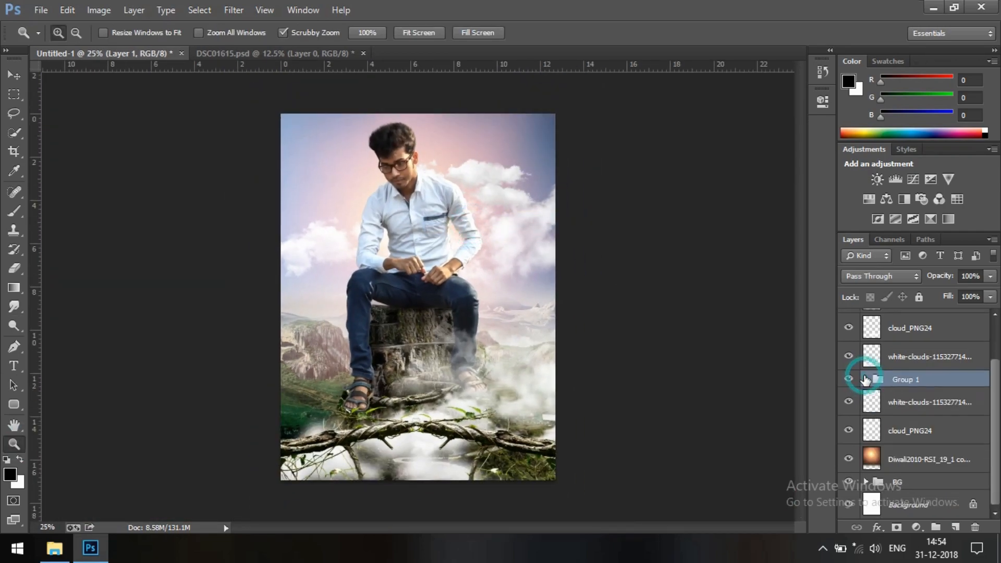
scroll(887, 339, "up", 2)
left_click(889, 329)
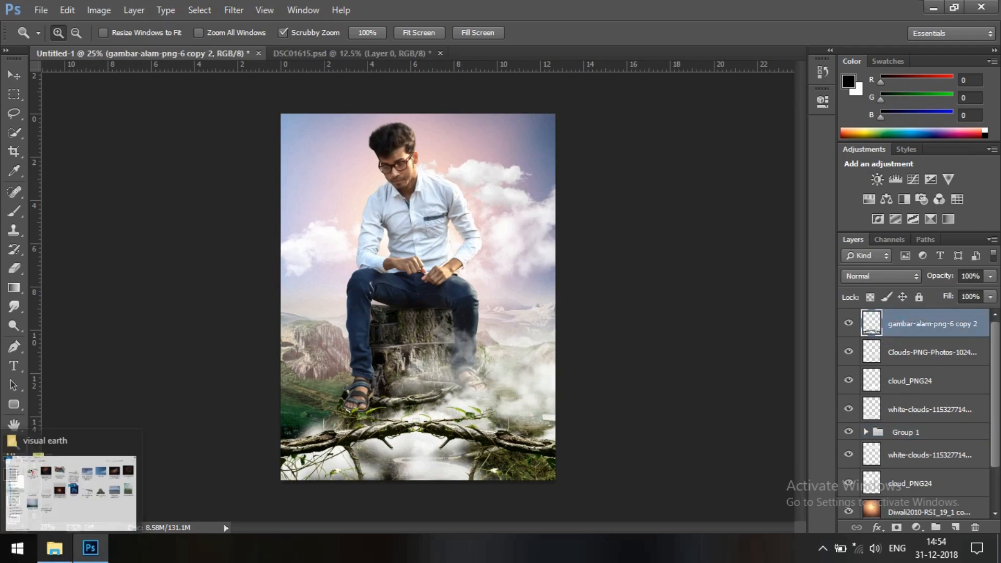
Place the Clouds-PNG-Photos-1024x517 image from the visual earth folder beside the man's legs, over the image's right edge
left_click(54, 548)
left_click_drag(300, 343, 61, 323)
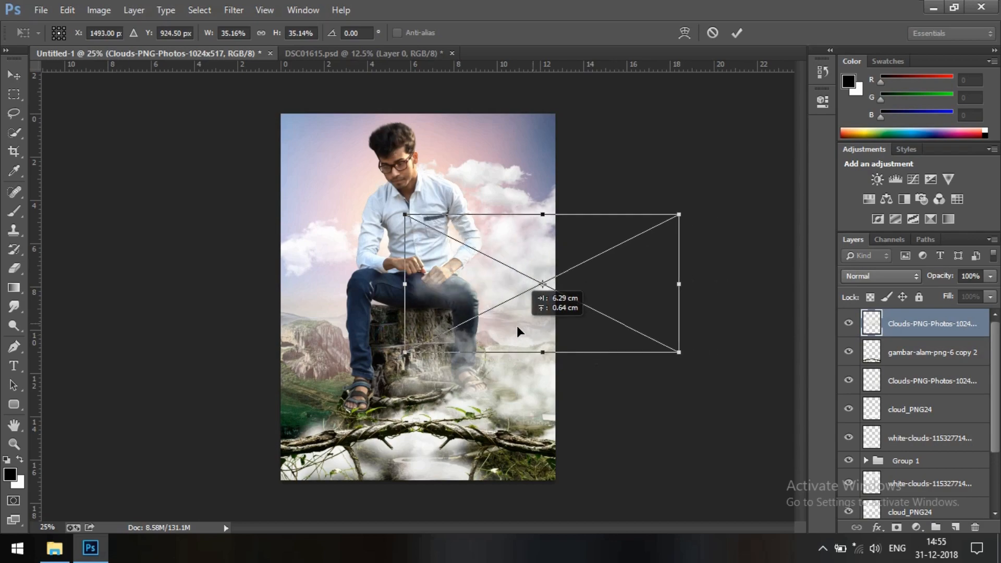
left_click(739, 31)
key("z")
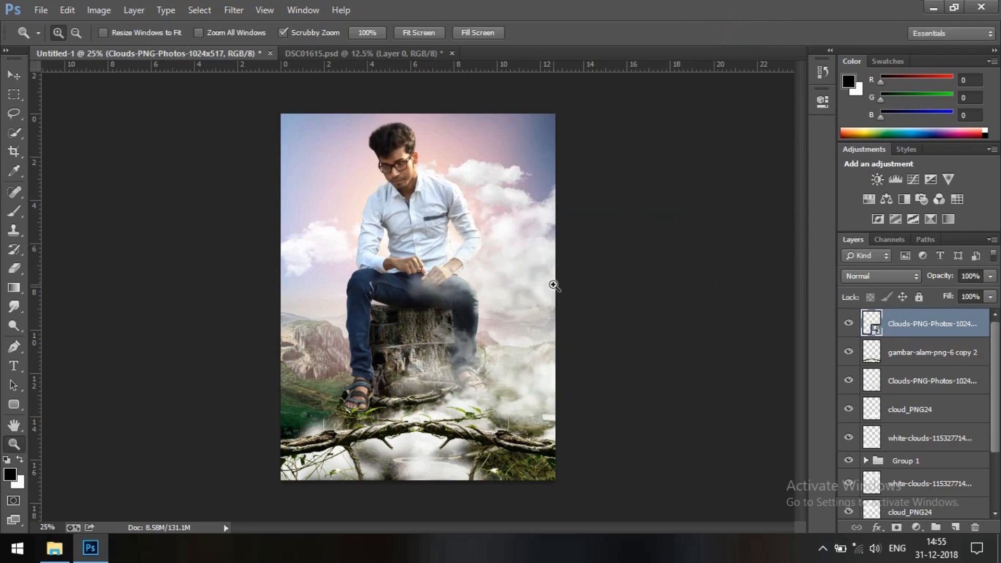
Duplicate the new cloud layer to the opposite side of the man's legs and rasterize both cloud layers
left_click(18, 76)
left_click_drag(538, 255, 227, 315)
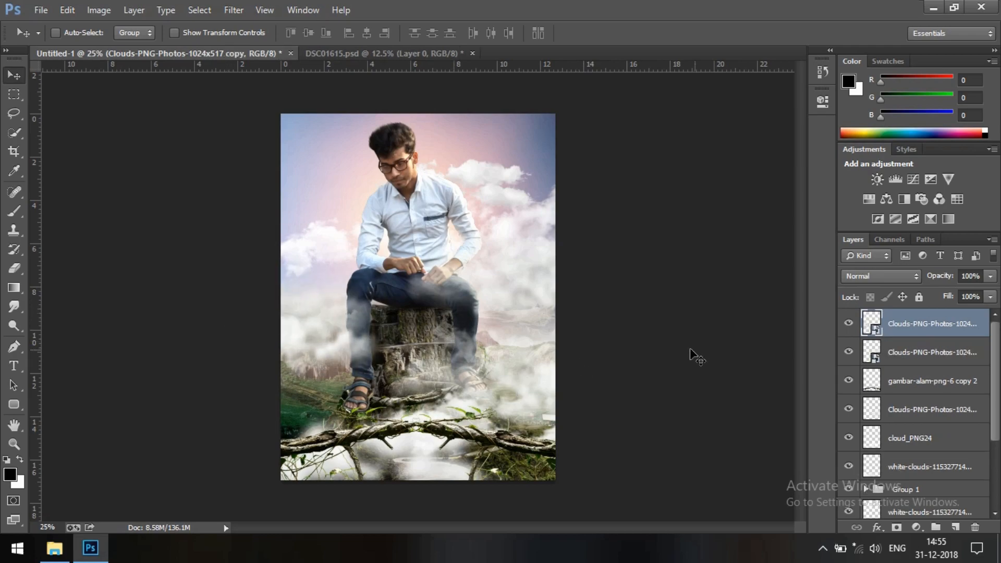
right_click(932, 358)
left_click(803, 217)
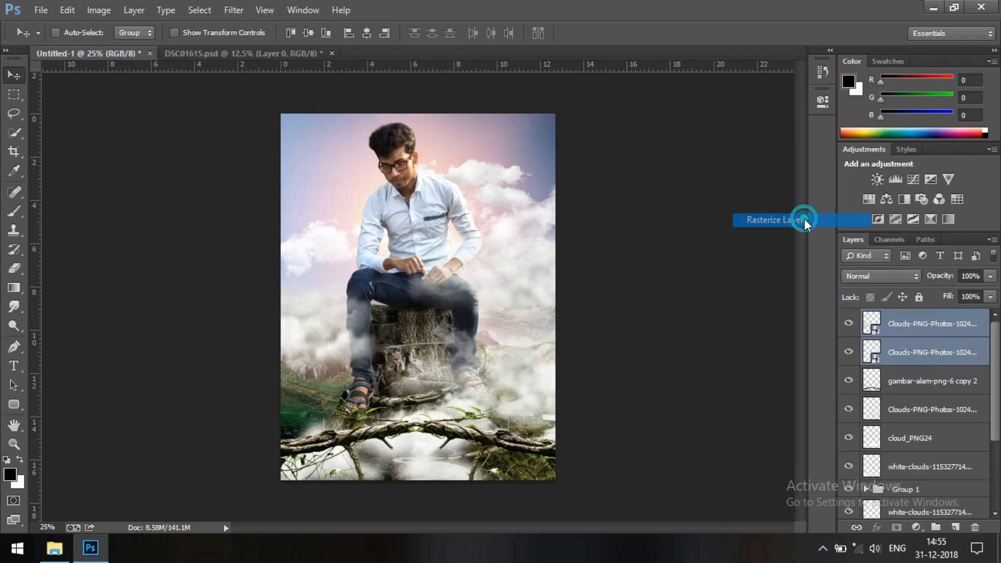
Expand Group 1 and add a new layer above Layer 1, clipped to the man with a clipping mask
left_click(869, 404)
left_click(879, 393)
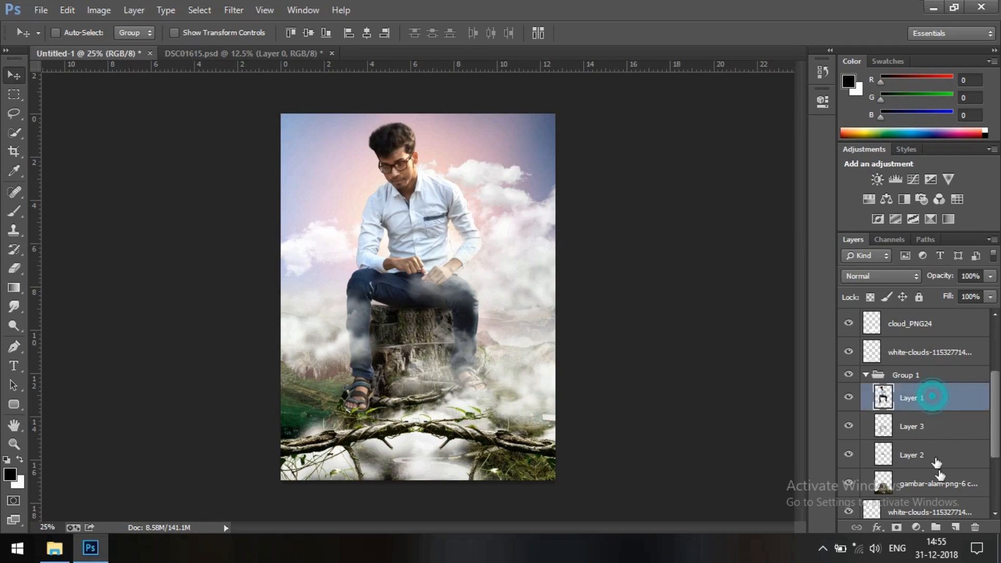
right_click(945, 392)
left_click(818, 263)
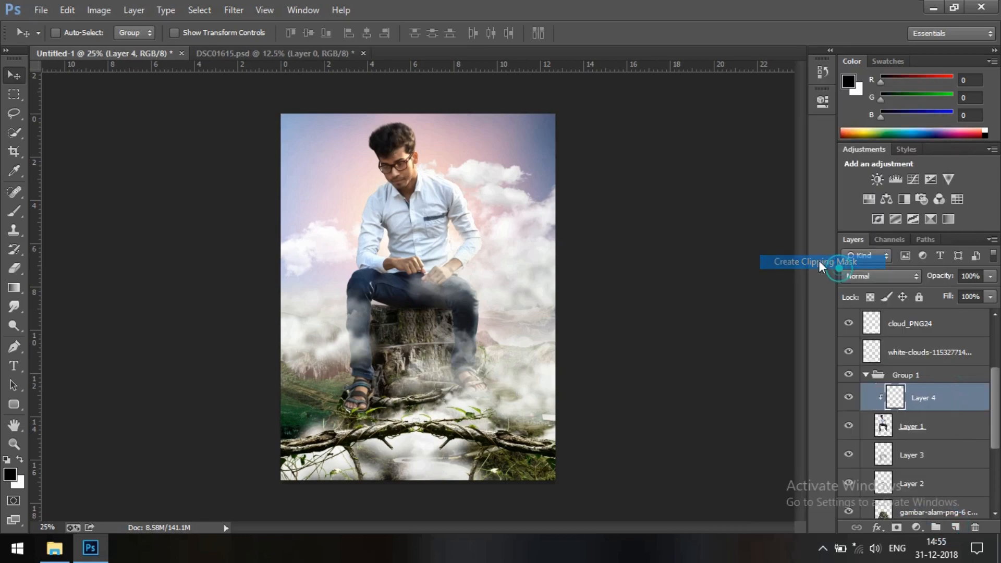
Brush white light at 100% opacity around the edges of the man's body and legs on the clipped Layer 4
left_click(20, 460)
left_click(20, 215)
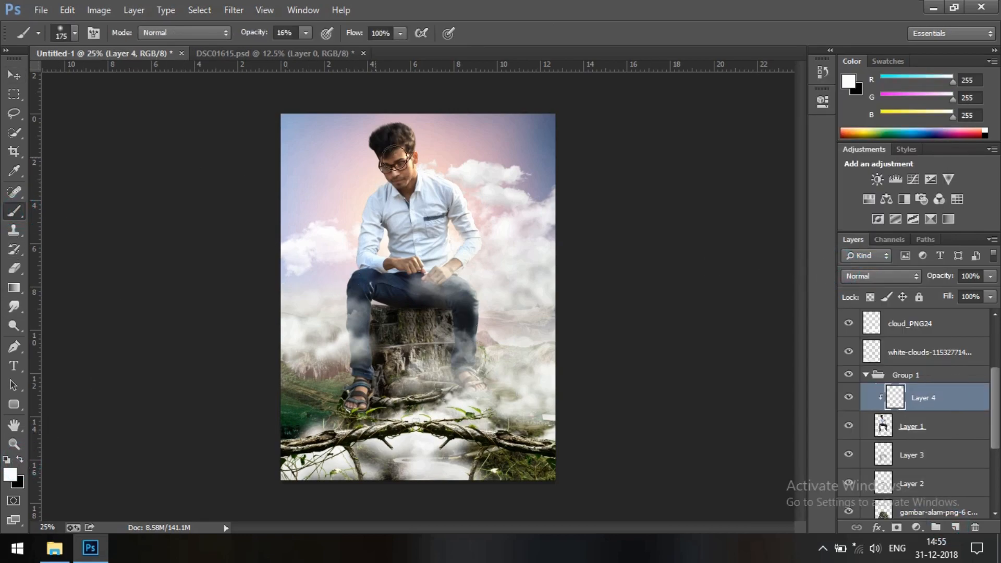
key("ctrl+plus")
key("ctrl+plus")
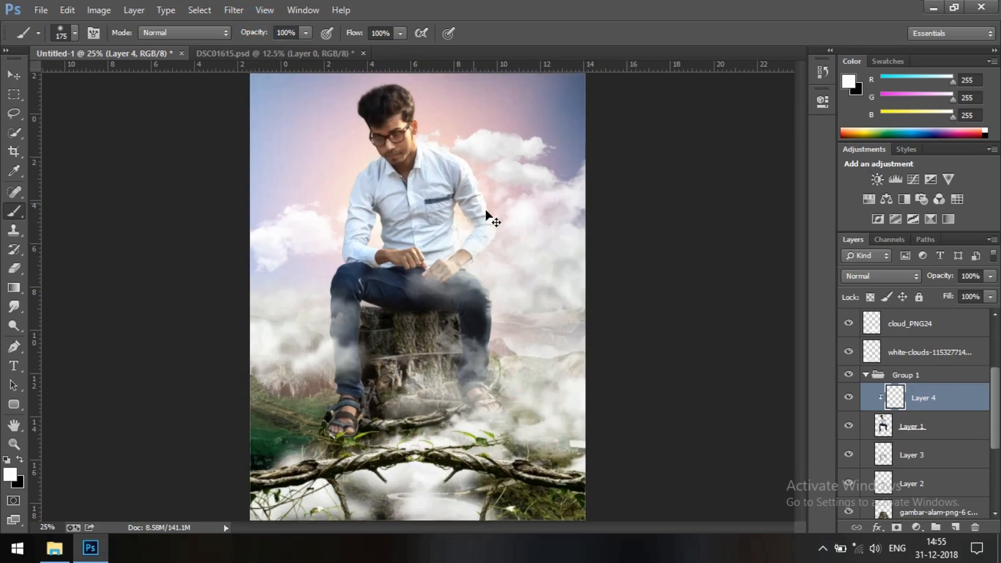
mouse_move(565, 223)
left_mouse_down()
mouse_move(534, 319)
mouse_move(532, 269)
mouse_move(472, 195)
mouse_move(432, 175)
left_mouse_up()
left_click_drag(412, 138, 267, 189)
mouse_move(242, 273)
left_mouse_down()
mouse_move(226, 358)
mouse_move(200, 403)
left_mouse_up()
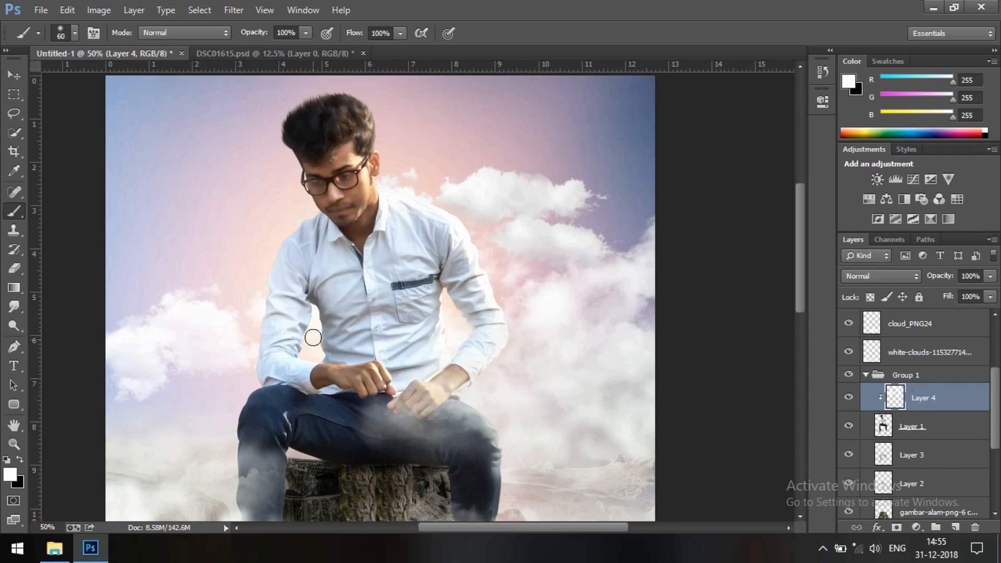
scroll(386, 396, "down", 5)
scroll(386, 397, "left", 3)
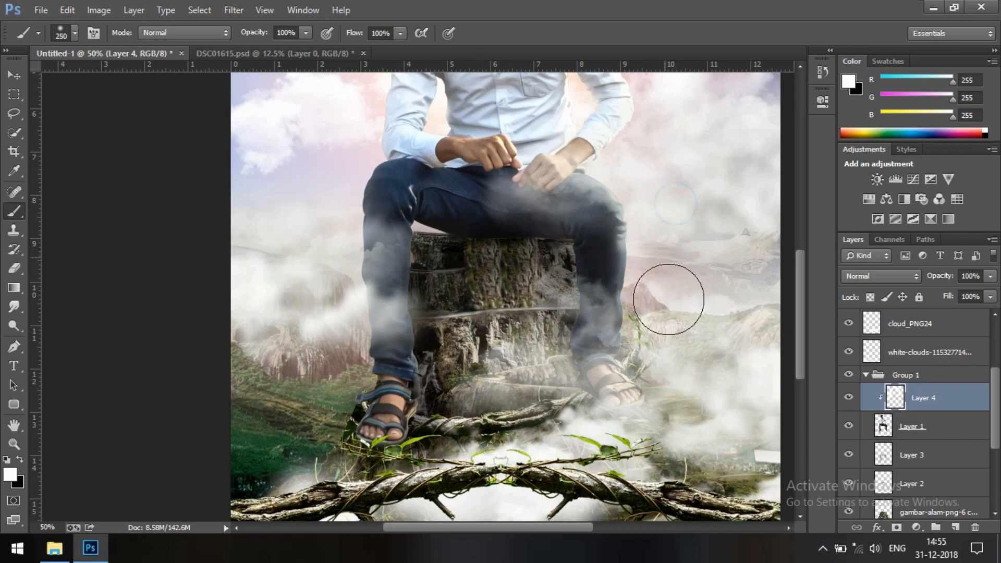
left_click_drag(627, 152, 705, 405)
Set Layer 4 to Screen blending and compare the image with the layer hidden and shown
left_click(877, 277)
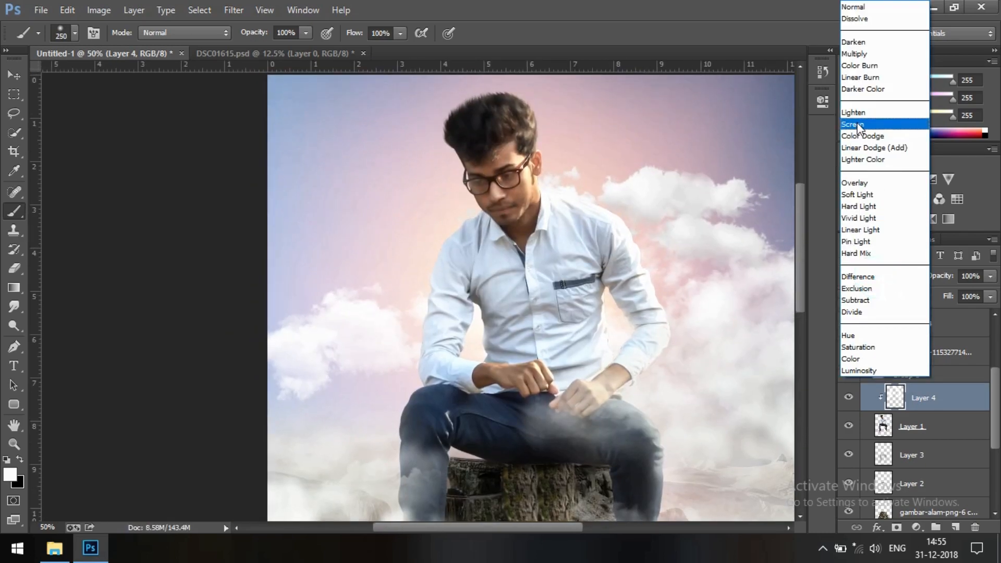
left_click(858, 127)
left_click(849, 397)
left_click(848, 397)
left_click(849, 397)
left_click(849, 397)
Apply a Selective Color adjustment to the man's Layer 1, comparing the preview on and off
left_click(889, 418)
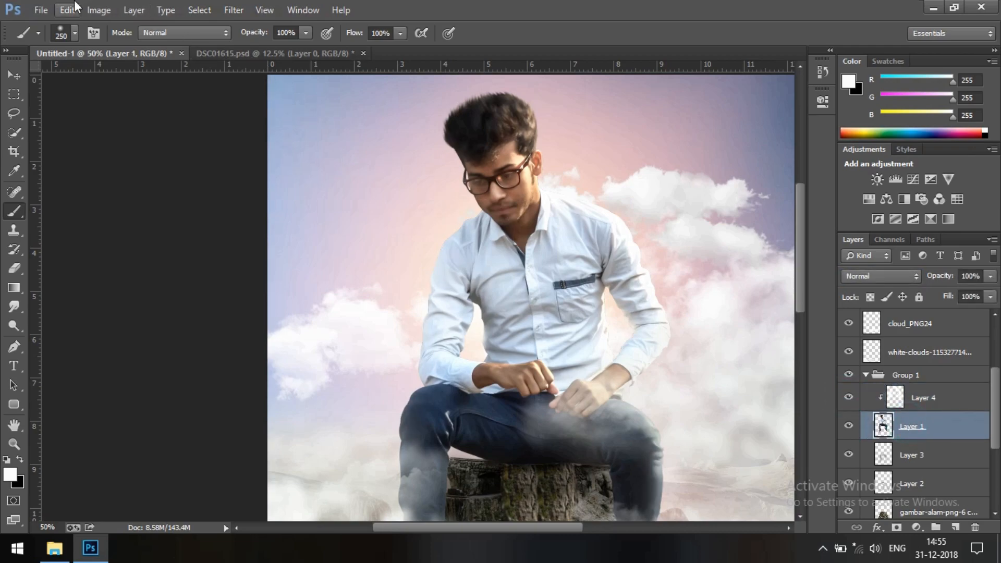
left_click(99, 10)
mouse_move(138, 47)
left_click(331, 270)
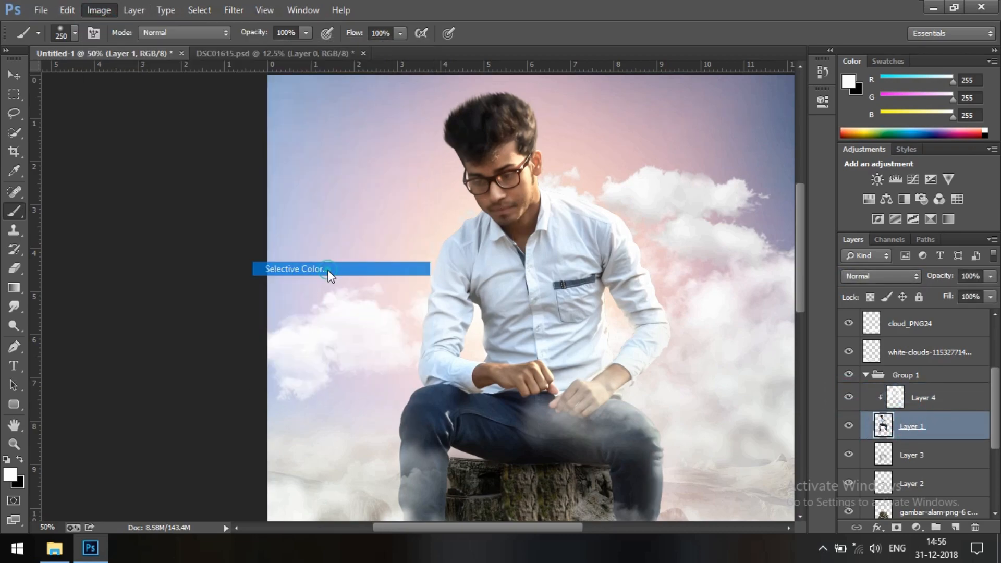
left_click_drag(728, 342, 715, 312)
left_click(830, 226)
left_click(831, 226)
left_click(852, 183)
Review the whole composite at 25% zoom together with its layer stack
left_click(15, 444)
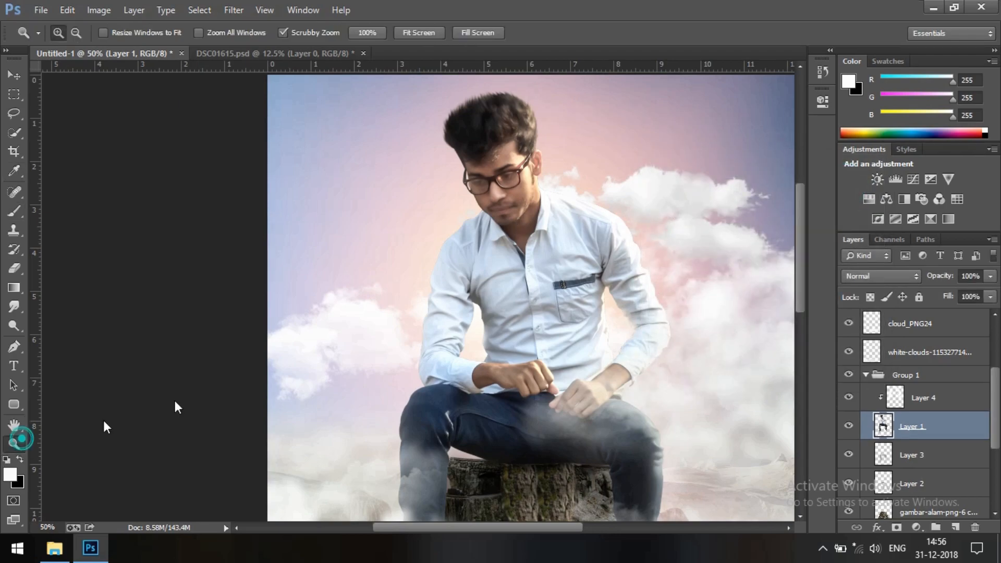
left_click(554, 277)
right_click(554, 277)
left_click(628, 286)
right_click(558, 204)
left_click(600, 297)
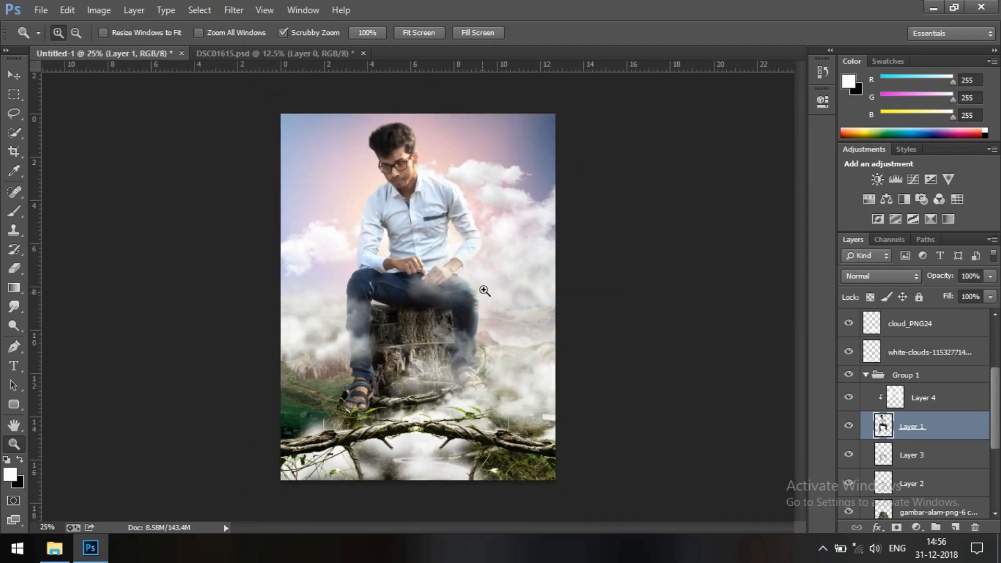
scroll(921, 369, "up", 4)
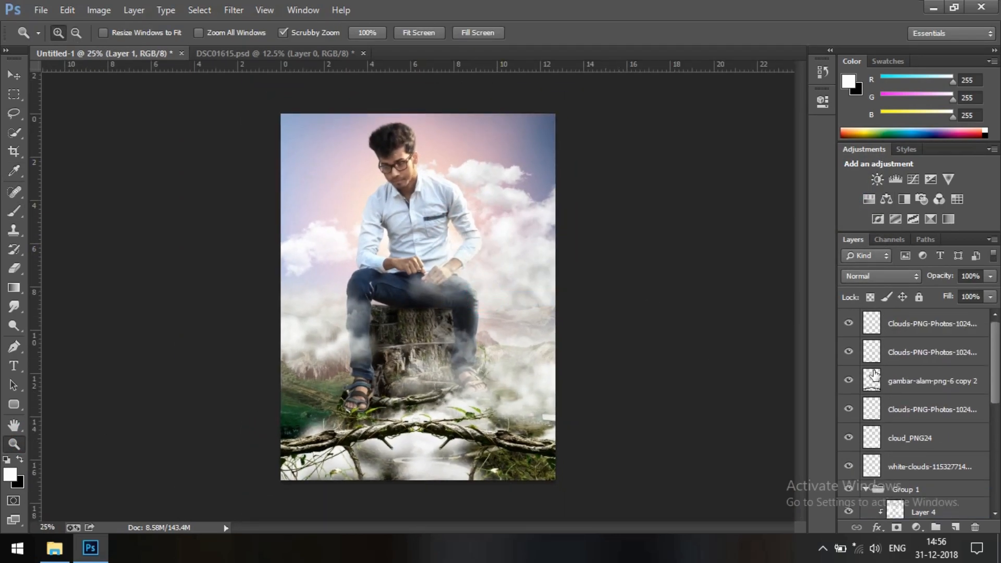
scroll(921, 368, "down", 1)
right_click(411, 199)
left_click(471, 296)
left_click(471, 296)
Collapse Group 1 and select the topmost Clouds-PNG-Photos-1024x517 copy layer
scroll(897, 372, "up", 1)
left_click(876, 490)
left_click(867, 490)
left_click(918, 324)
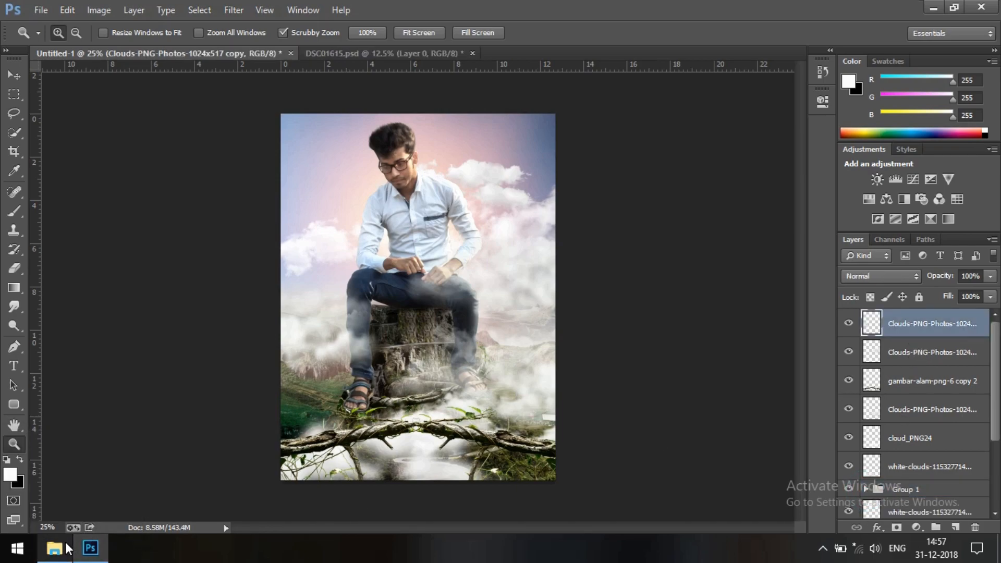
Place the 87eb5818fa6701315fbf09b9efdebbe0 fireworks image over the lower part of the composite and set it to Screen blending
mouse_move(67, 546)
left_click(81, 508)
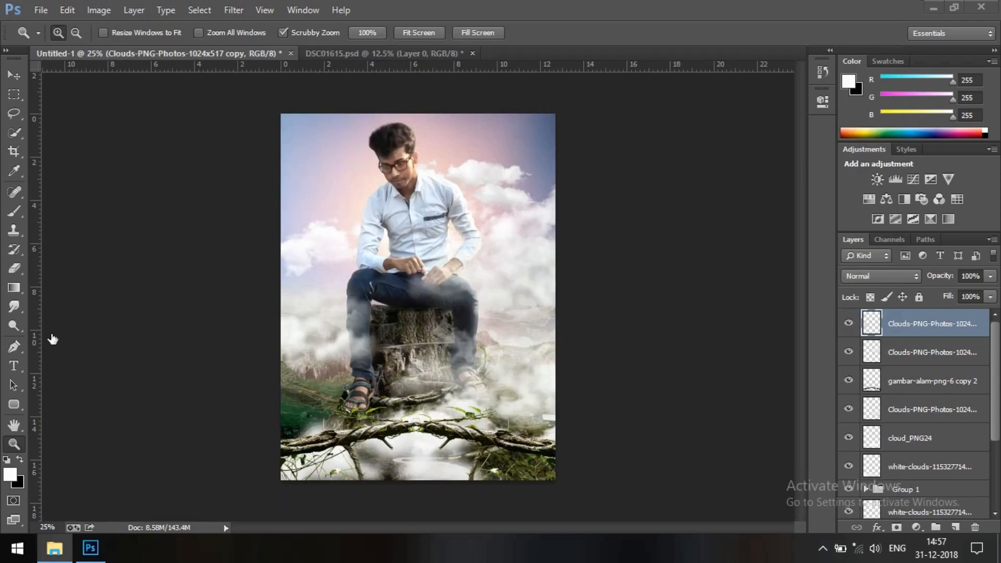
left_click(48, 316)
key("ctrl+t")
left_click_drag(441, 396, 396, 512)
left_click(882, 276)
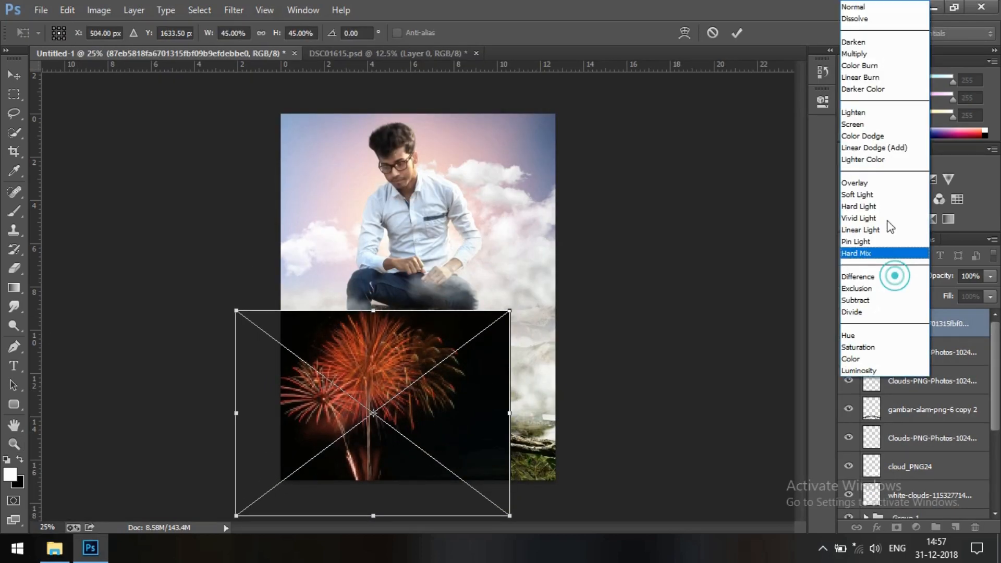
left_click(893, 126)
Scale the red fireworks down beside the man's sandal at the lower left and move their layer below gambar-alam-png-6 copy 2
left_click_drag(464, 435, 428, 449)
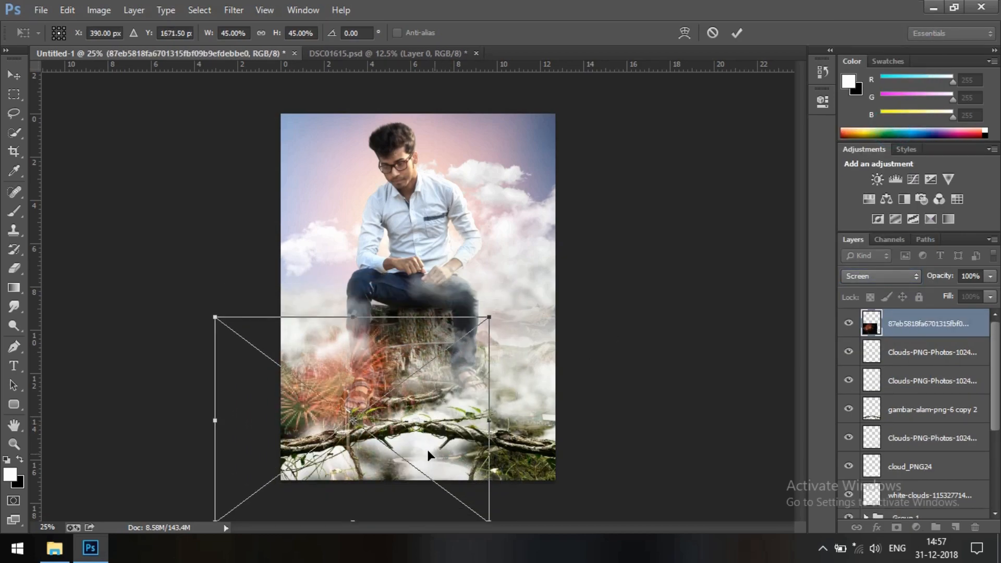
left_click_drag(215, 317, 305, 385)
left_click_drag(345, 469, 281, 434)
left_click(738, 33)
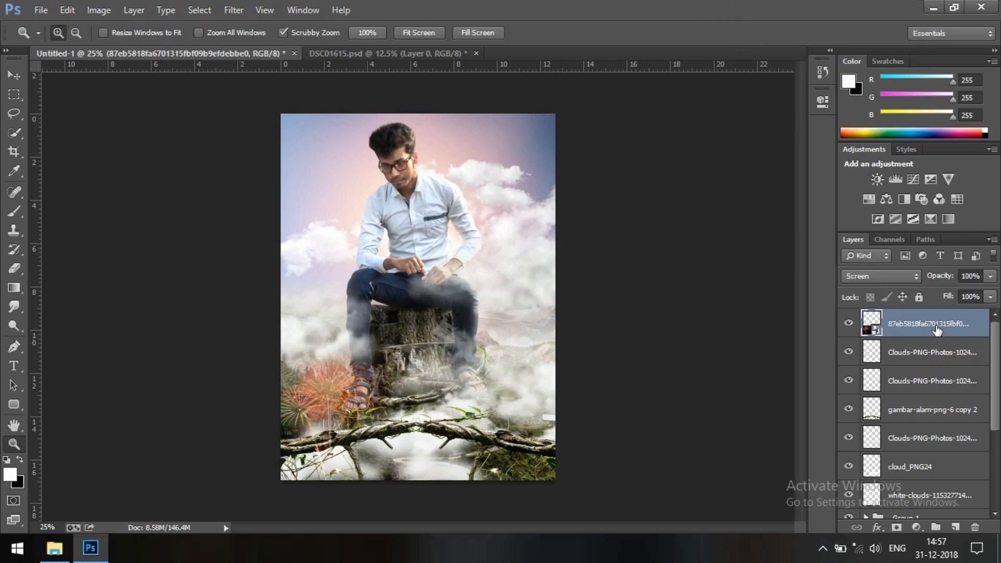
left_click_drag(924, 322, 938, 420)
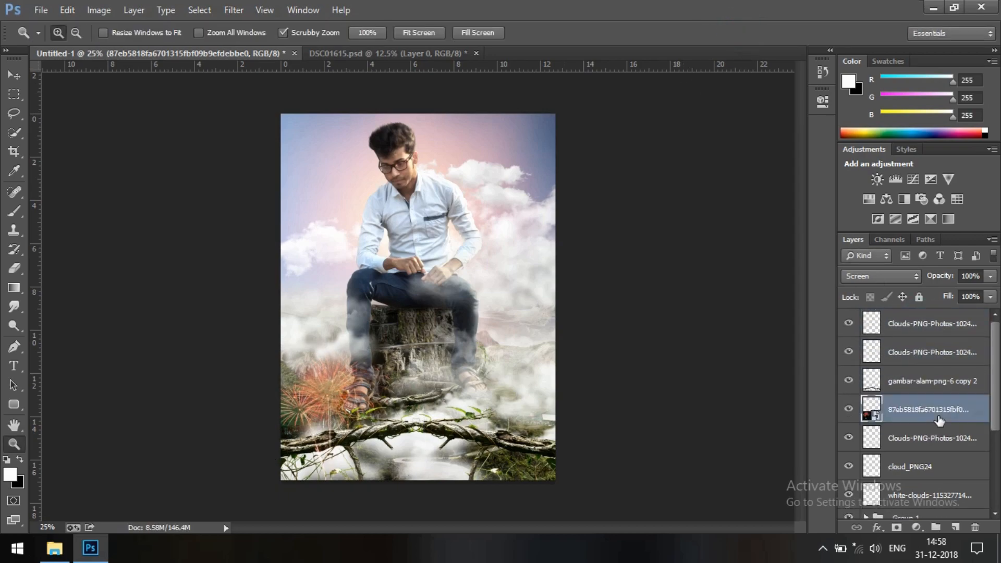
Place the canadadayfireworks image in Screen mode and scale it down at the base of the stump near the man's feet
left_click(55, 547)
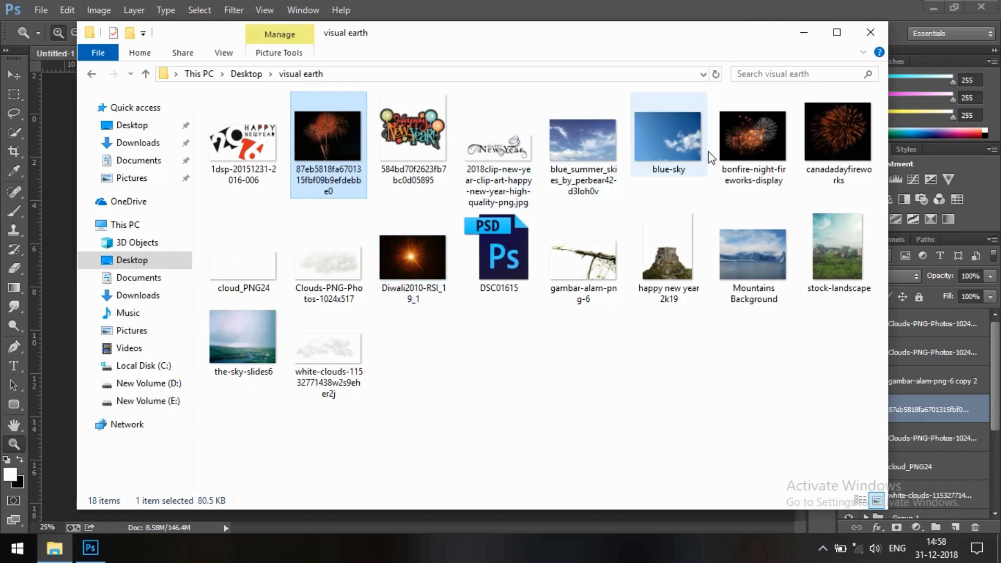
left_click_drag(822, 146, 53, 408)
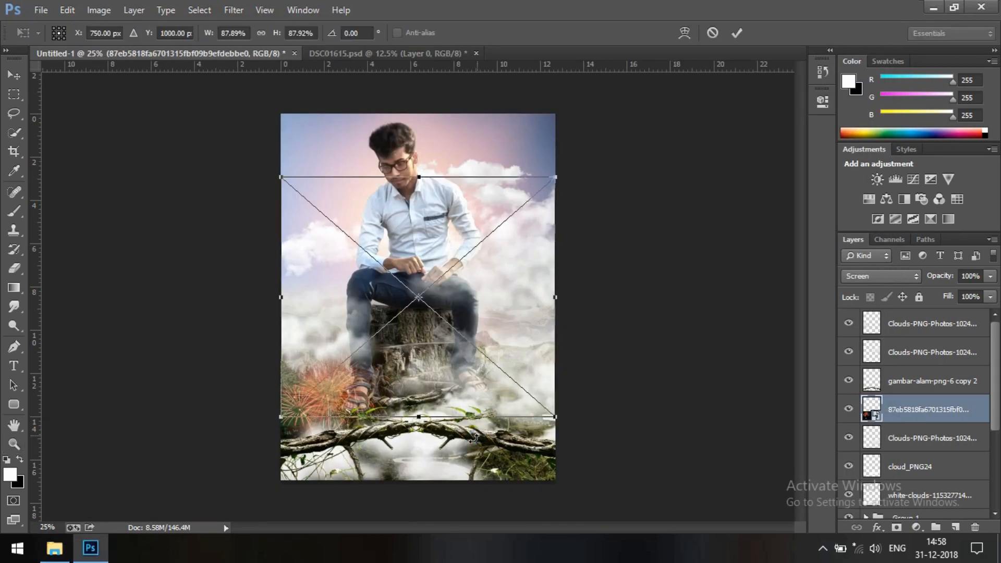
left_click(881, 275)
left_click(866, 155)
left_click_drag(480, 278, 461, 394)
left_click_drag(262, 295, 444, 410)
left_click_drag(467, 469, 372, 400)
left_click(736, 33)
key("z")
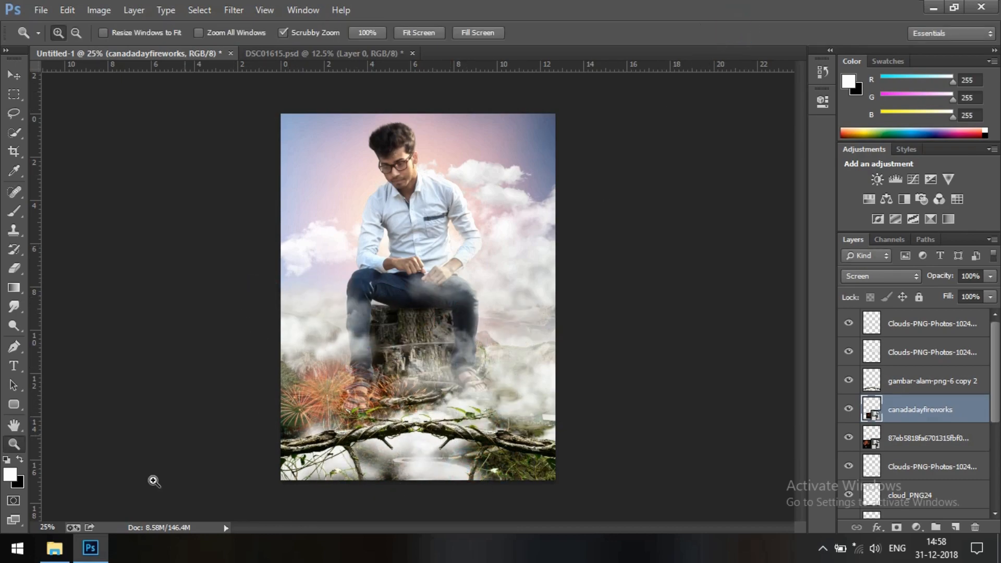
Place the bonfire-night-fireworks-display image in Screen mode, scaled to about 39%, on the ground between the man's feet
left_click(54, 558)
left_click_drag(751, 142, 62, 329)
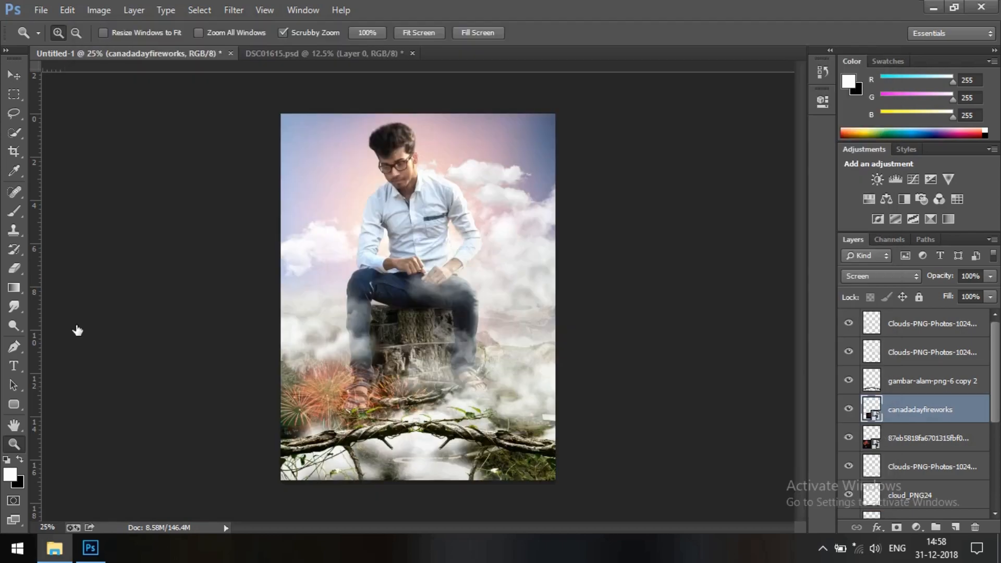
left_click(886, 276)
left_click(881, 123)
left_click_drag(503, 338, 508, 463)
left_click_drag(287, 316, 425, 419)
left_click_drag(526, 500, 448, 435)
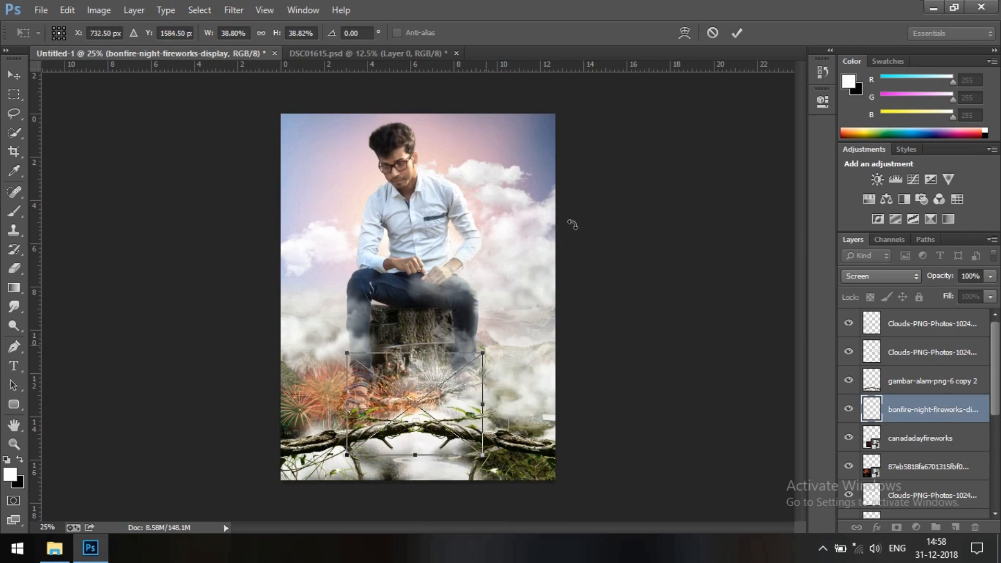
left_click(737, 34)
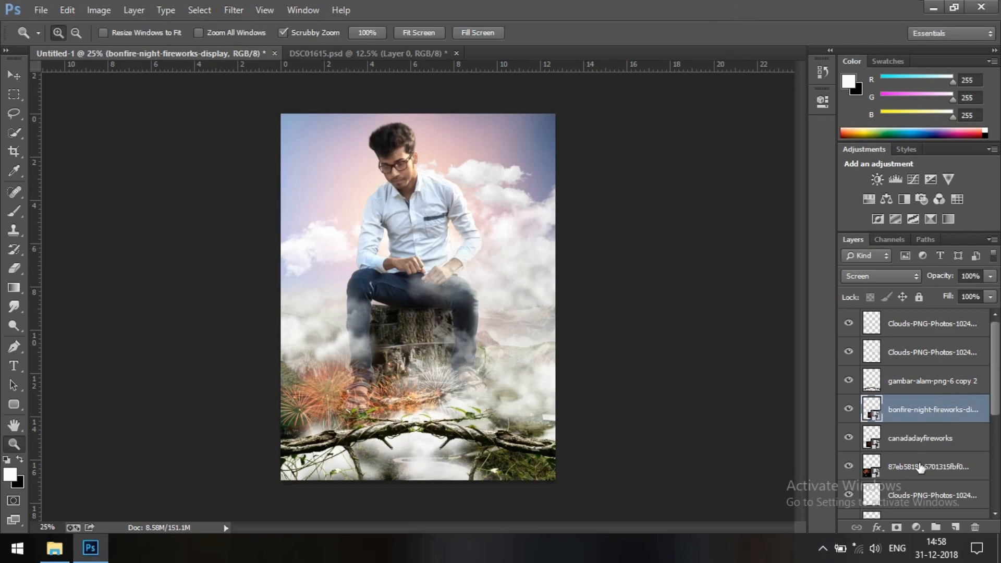
Rasterize the three fireworks layers together
left_click(920, 467, "shift")
right_click(930, 466)
left_click(803, 219)
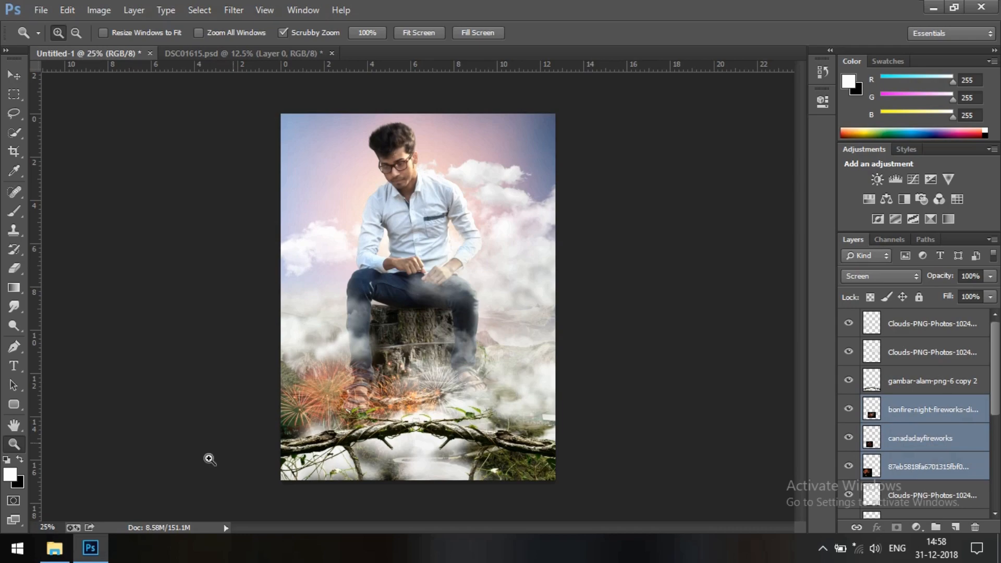
left_click(371, 355)
right_click(390, 303)
left_click(426, 411)
left_click(919, 325)
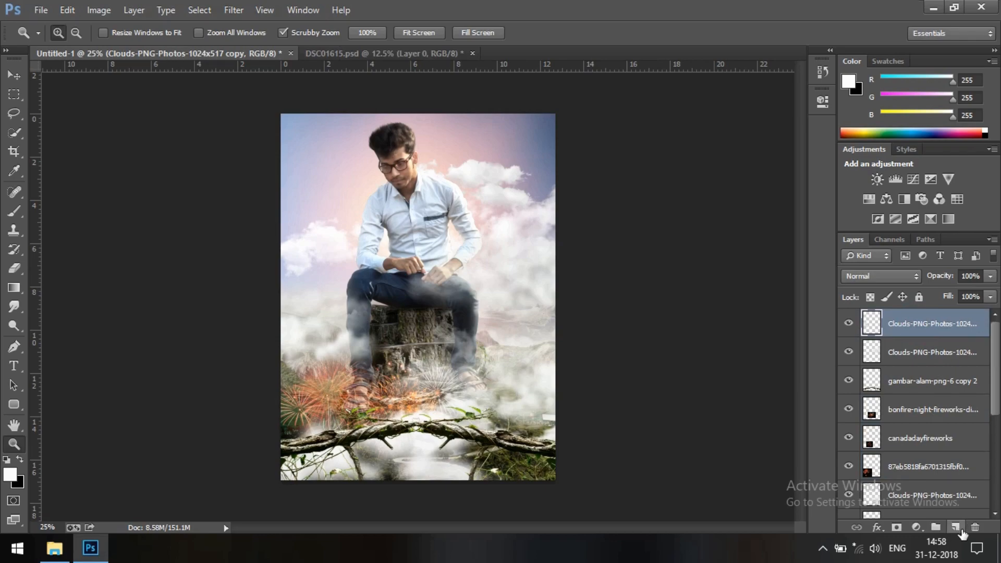
Toggle the white-clouds, Clouds-PNG and 87eb5818 fireworks layers off and on to check what each one contributes
scroll(912, 472, "down", 3)
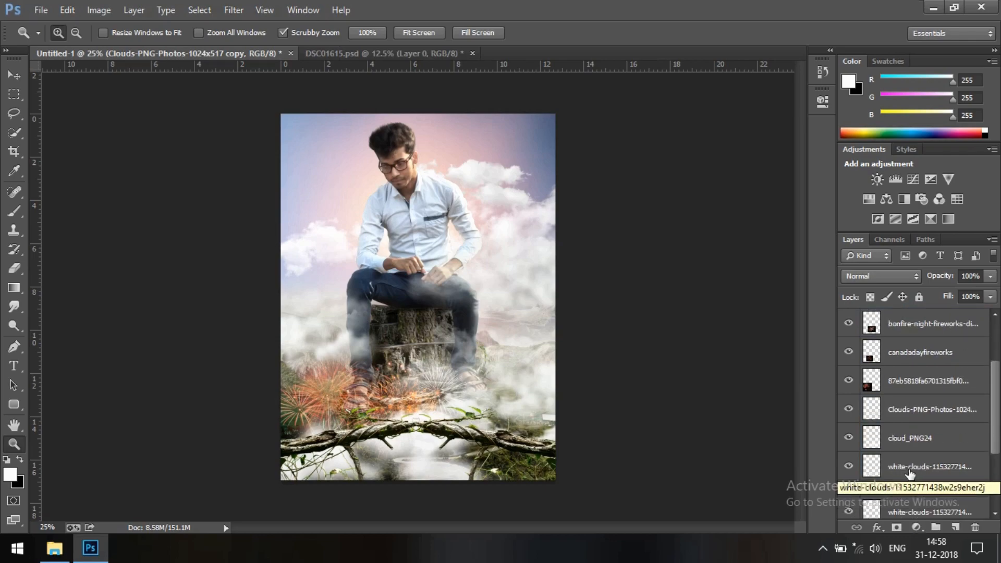
scroll(910, 473, "down", 1)
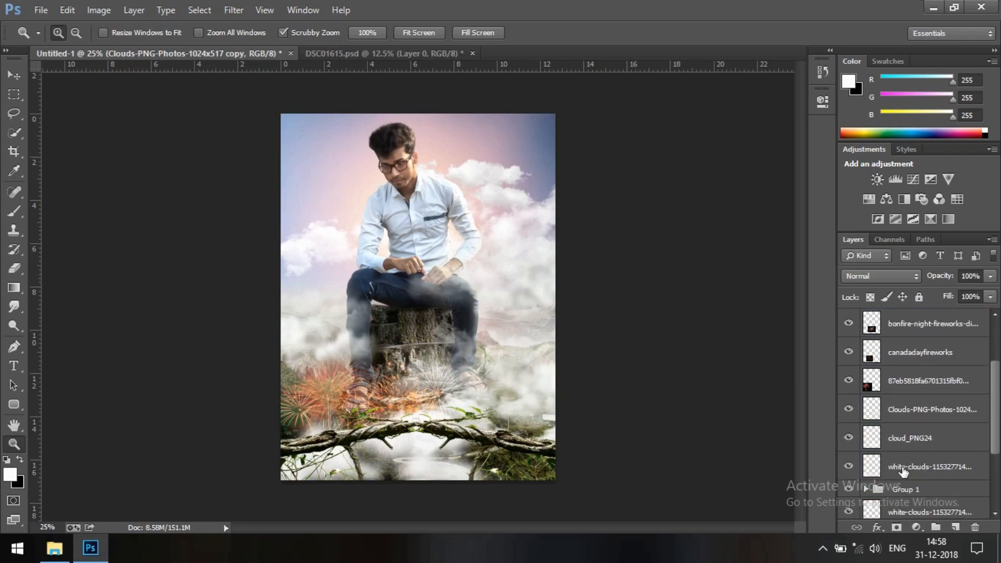
left_click(849, 466)
left_click(849, 466)
left_click(849, 409)
left_click(849, 409)
left_click(849, 382)
left_click(849, 381)
Hide all the cloud, fireworks and vine layers stacked above Group 1
left_click_drag(849, 466, 849, 324)
scroll(849, 339, "up", 3)
left_click_drag(849, 389, 849, 323)
scroll(921, 440, "down", 3)
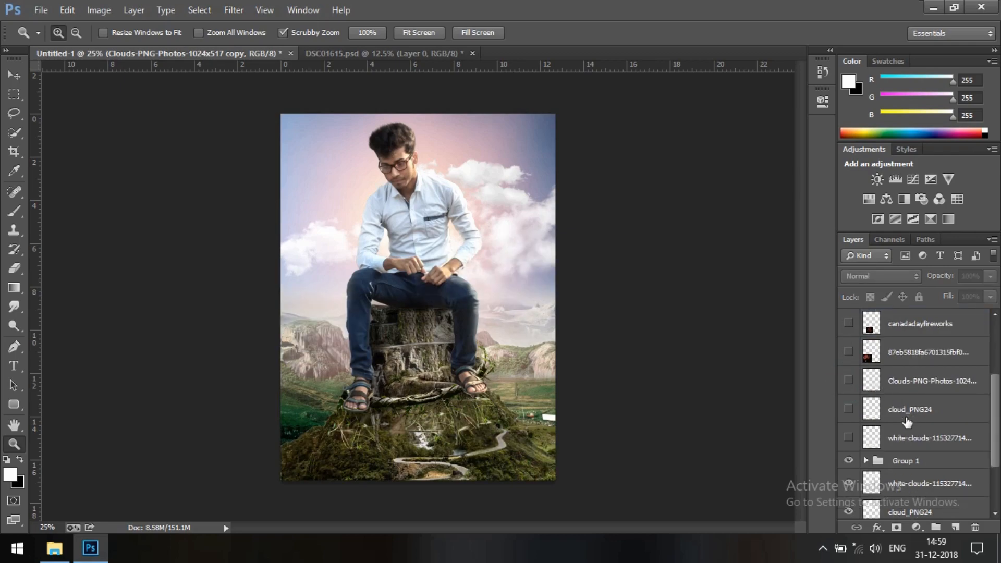
Add a new layer directly above Group 1 and fill it with the visible composite using Apply Image
scroll(921, 440, "down", 1)
left_click(918, 464)
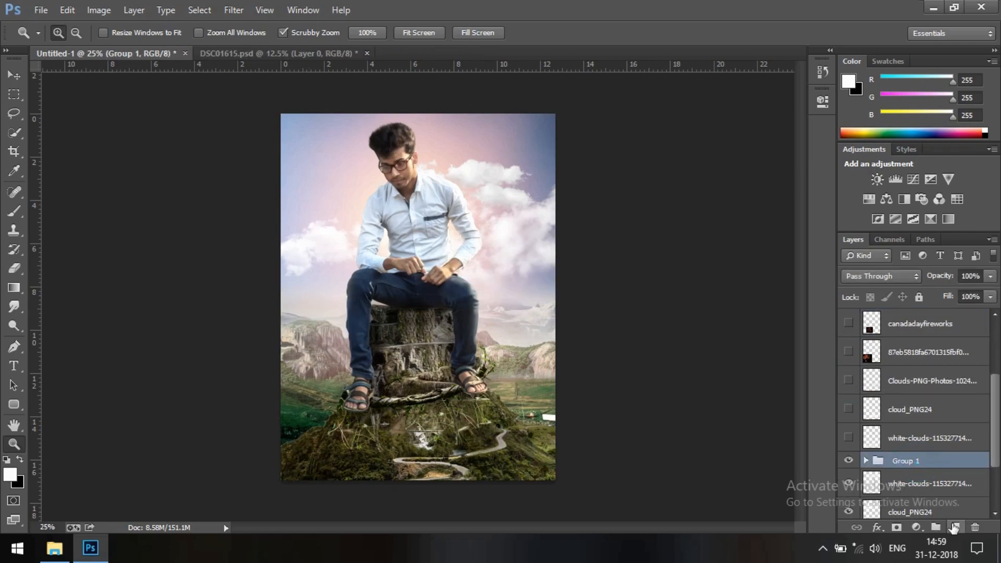
left_click(955, 527)
left_click(98, 10)
left_click(124, 220)
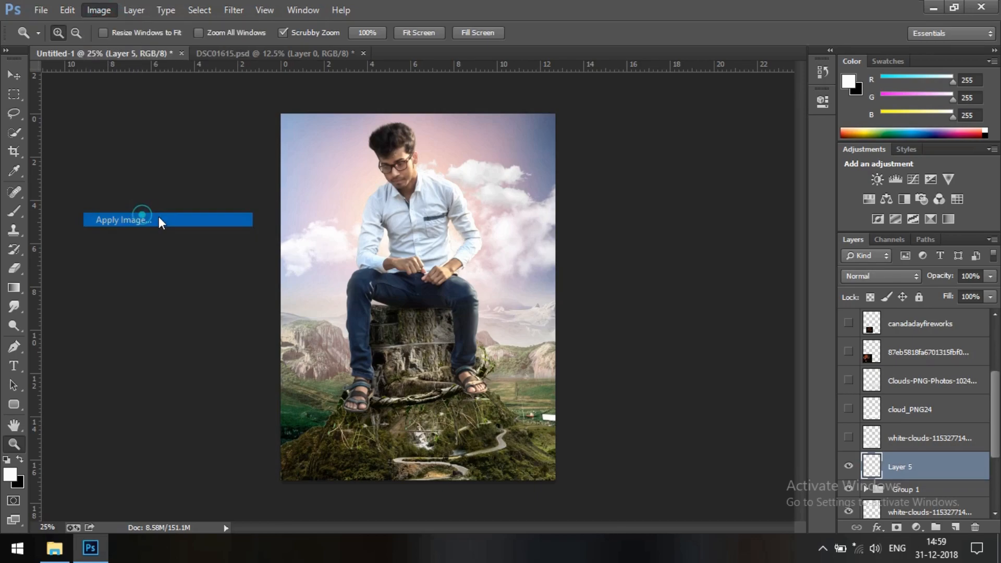
left_click(627, 150)
Start the Camera Raw Filter on the new composite layer and set Clarity to +23, Blacks to +21 and Contrast to +6
left_click(234, 10)
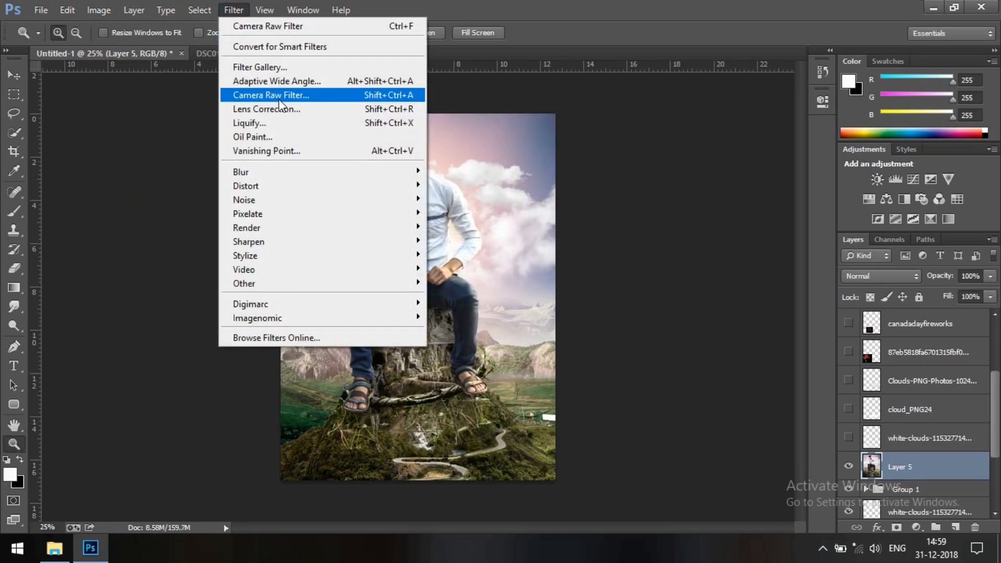
left_click(271, 94)
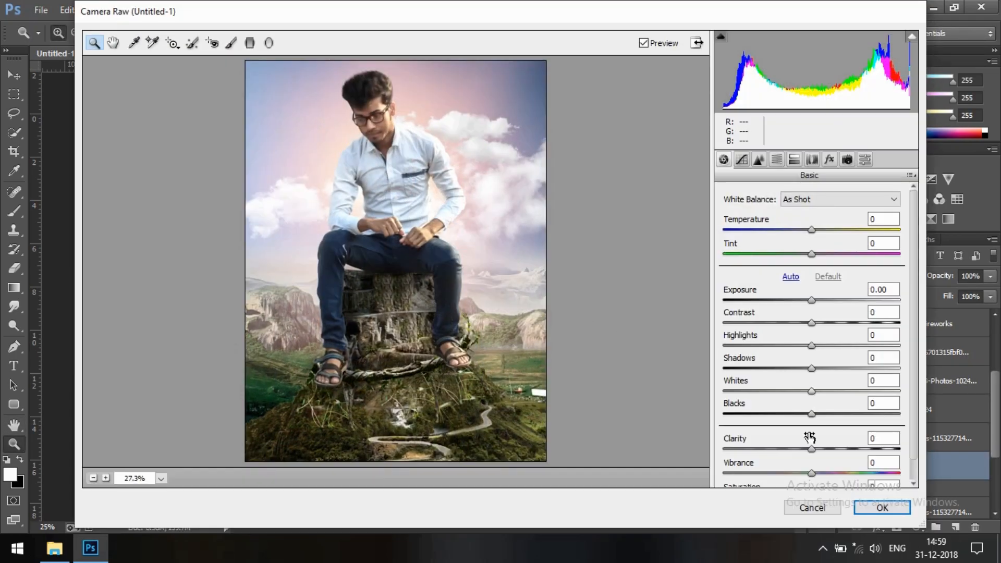
left_click_drag(812, 448, 833, 450)
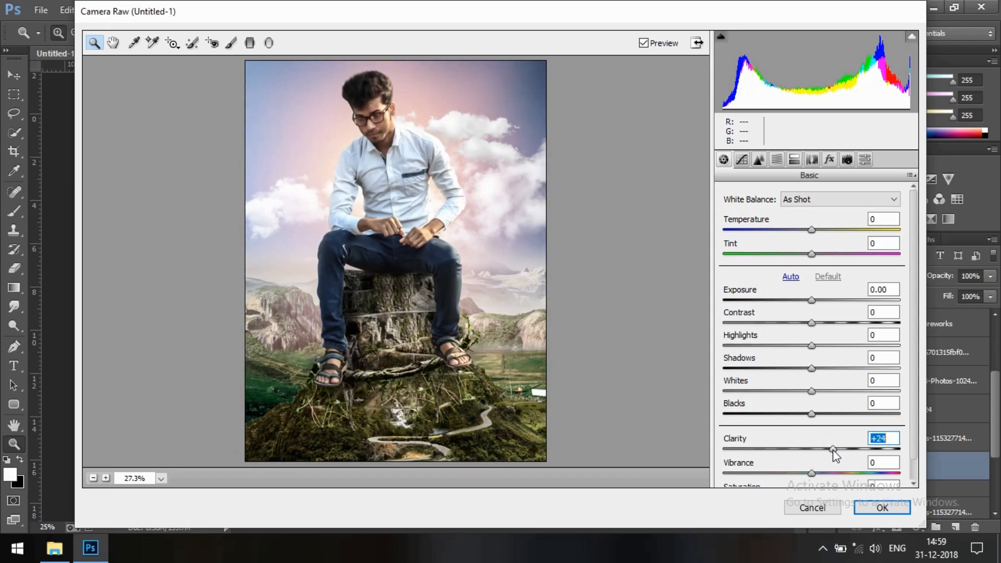
left_click_drag(812, 414, 831, 416)
left_click(811, 391)
left_click(812, 323)
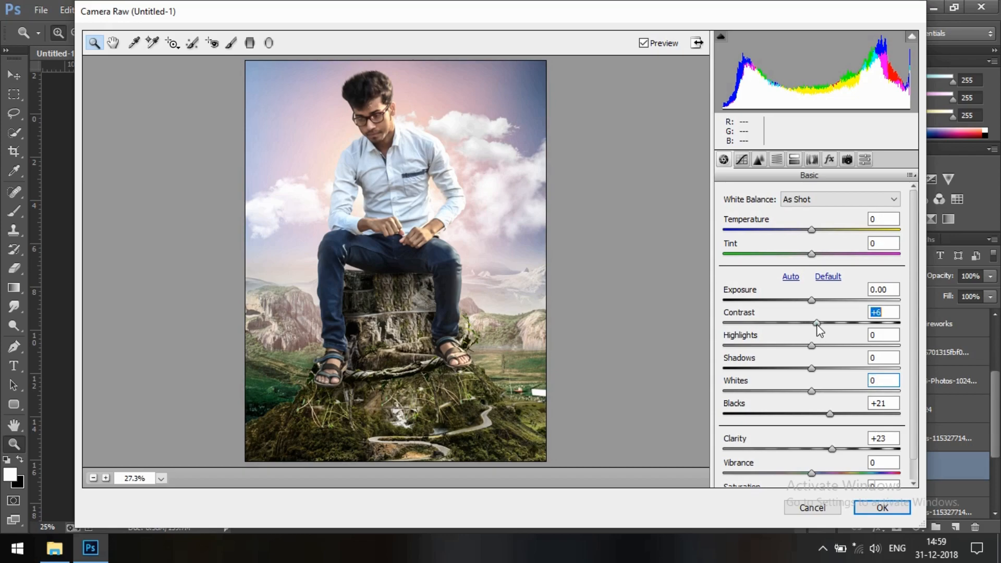
Raise the Reds and Oranges luminance slightly in Camera Raw's HSL adjustments
left_click(760, 160)
left_click(777, 160)
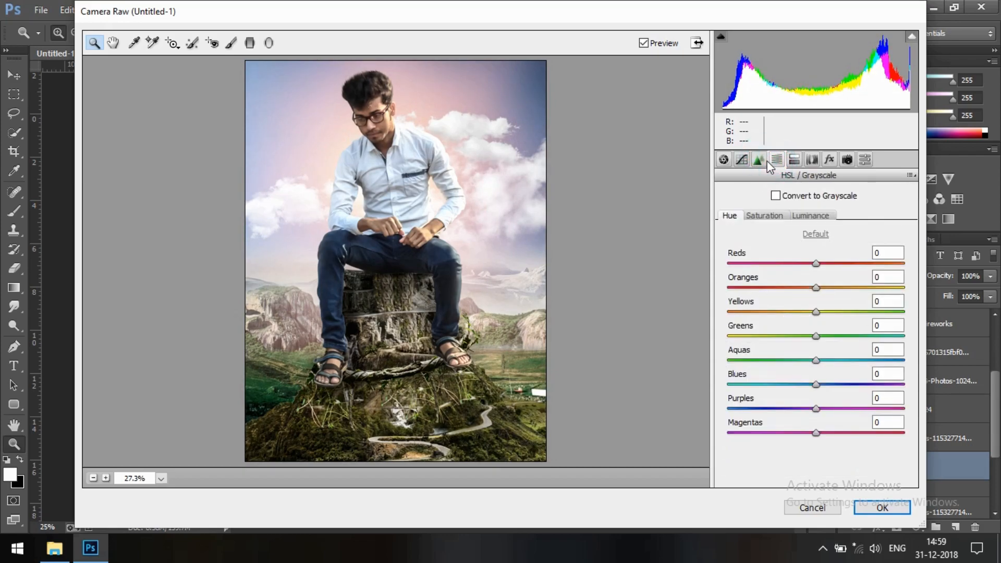
left_click(818, 216)
left_click_drag(816, 263, 822, 290)
left_click(812, 160)
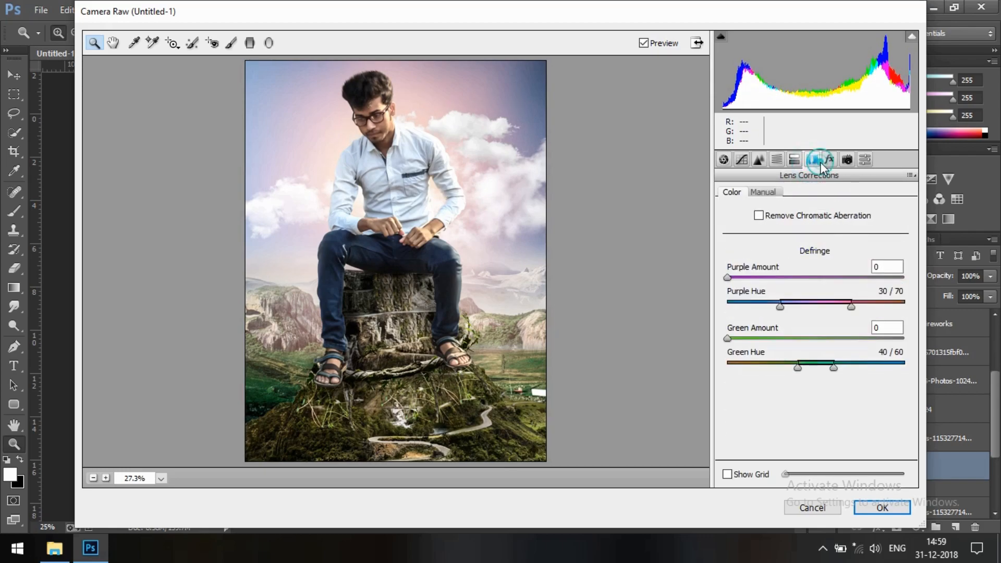
left_click(830, 159)
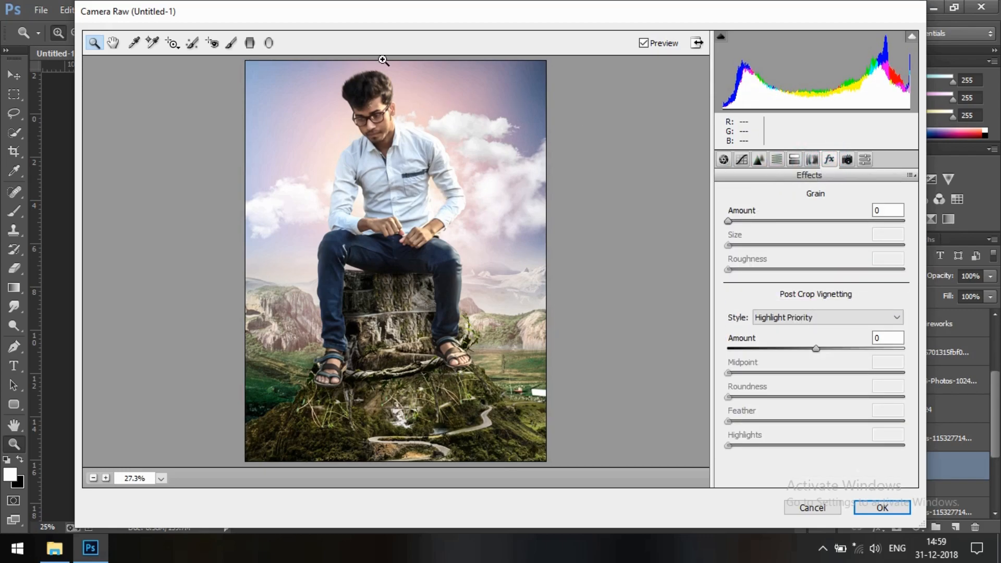
Darken the mossy hill with a graduated filter at -1.45 exposure, extending from the image's lower edge to above the man's feet
left_click(251, 43)
left_click_drag(404, 451, 405, 375)
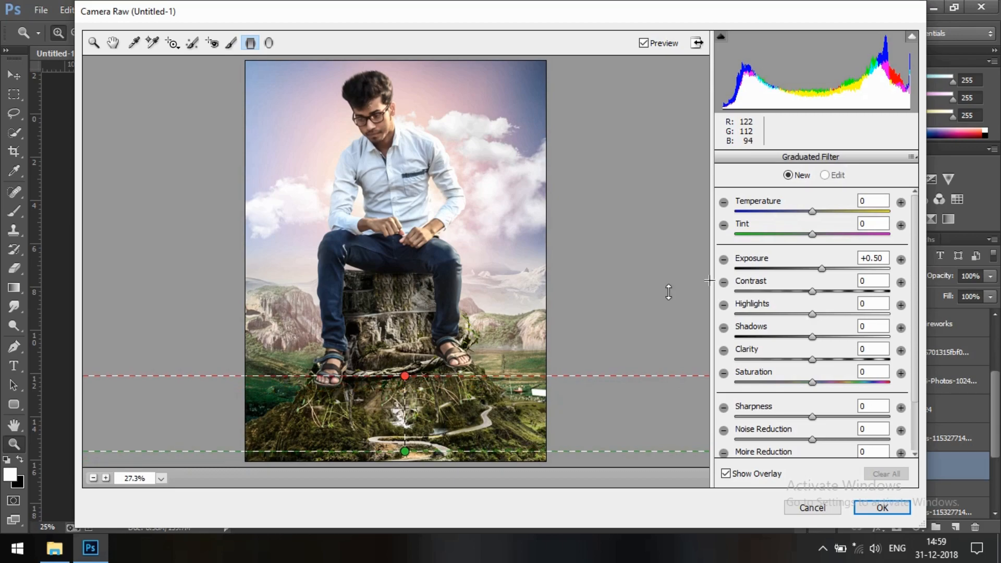
left_click_drag(822, 268, 784, 269)
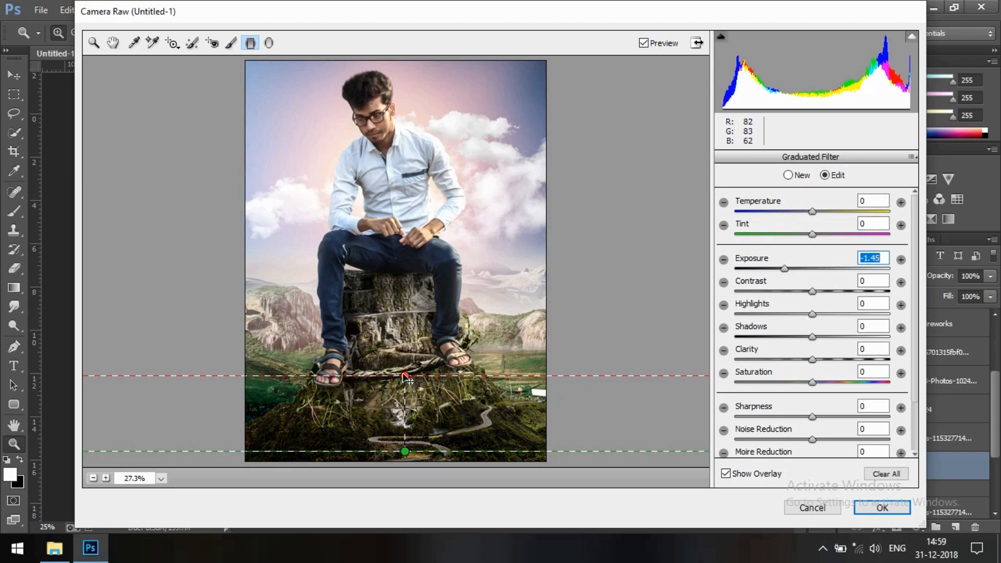
left_click_drag(404, 375, 406, 349)
Add a large radial filter centred on the man with exposure at -0.60 to darken the image's outer edges
left_click(269, 43)
left_click_drag(392, 255, 530, 489)
left_click_drag(784, 268, 803, 269)
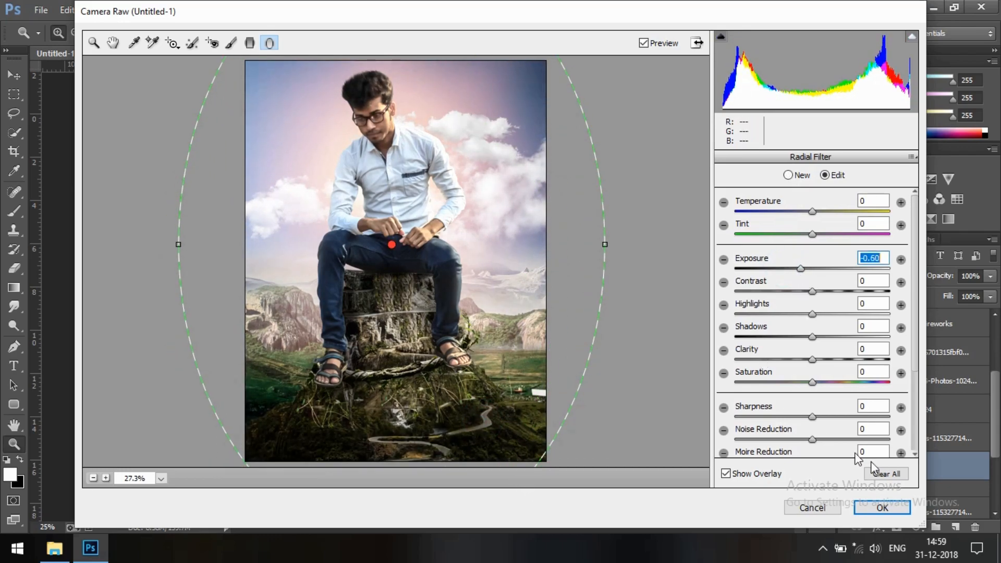
left_click(94, 43)
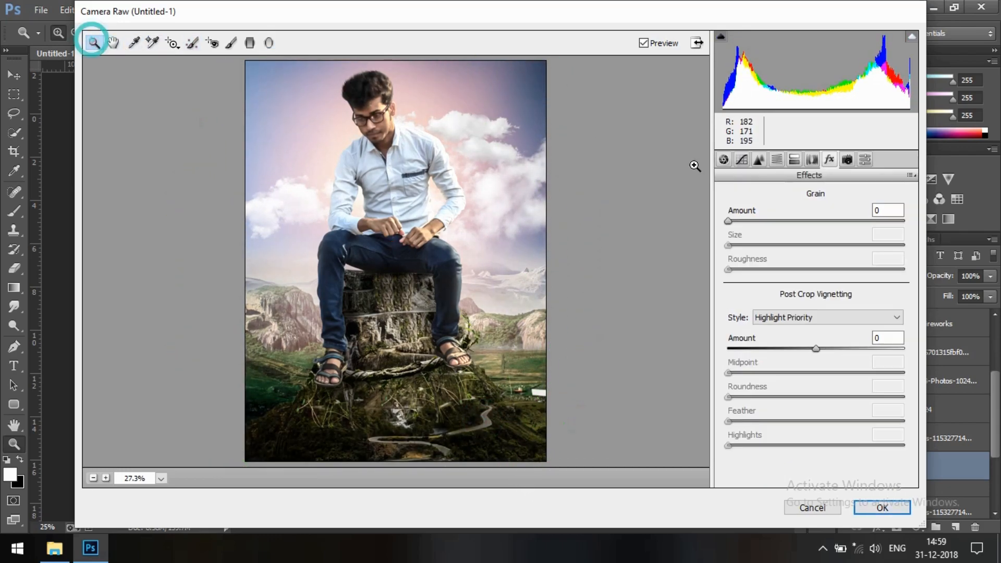